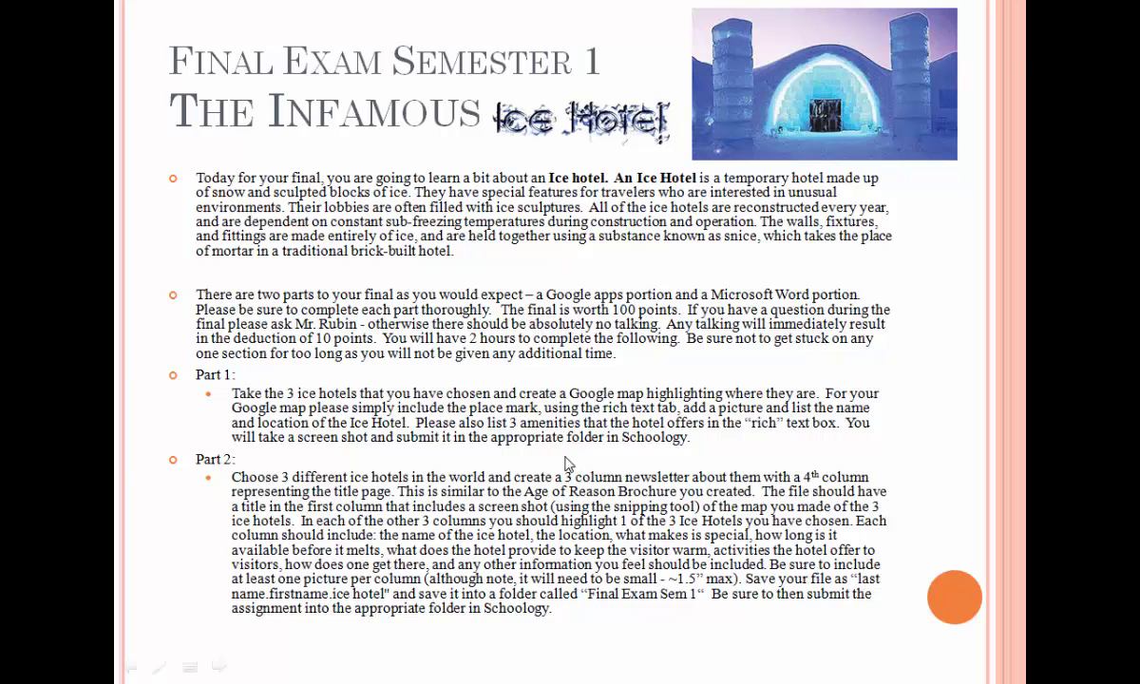
- Exit the PowerPoint slide show and bring the 'Top Ice Hotels!' Word document to the front
key("Escape")
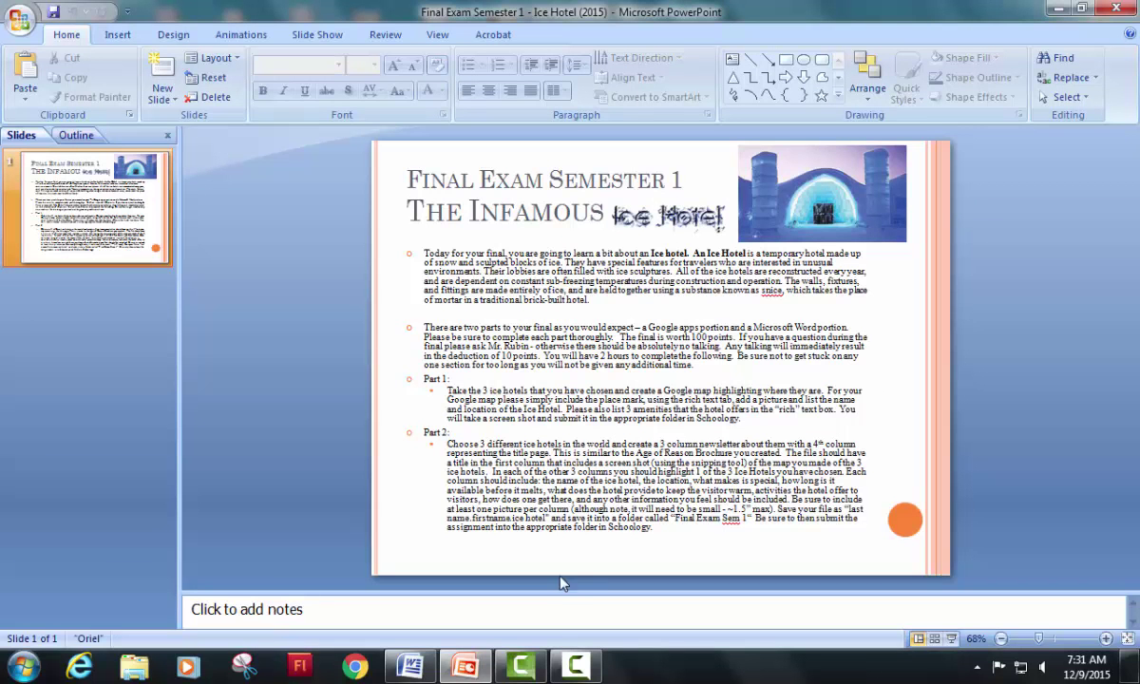
left_click(422, 669)
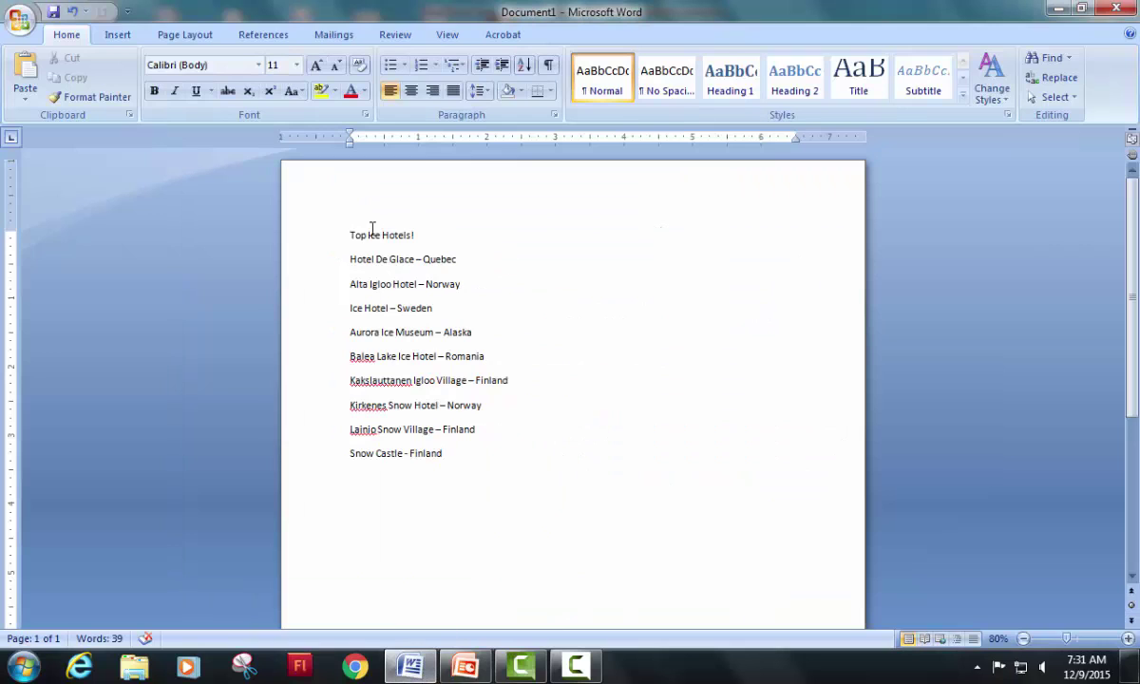
- Select and deselect the nine-hotel list in Word, then bring up Chrome's Google homepage
left_click_drag(352, 234, 492, 456)
left_click(492, 455)
left_click(343, 672)
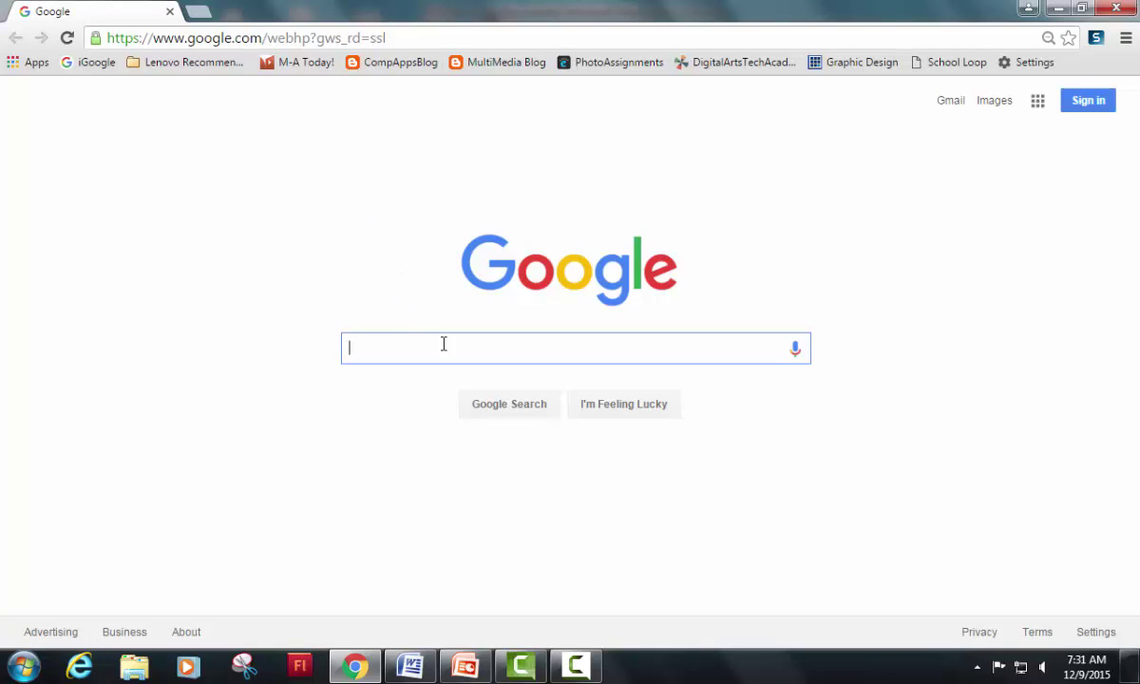
- Sign in to Google with the school's organizational account through single sign-on
left_click(1088, 101)
type("c")
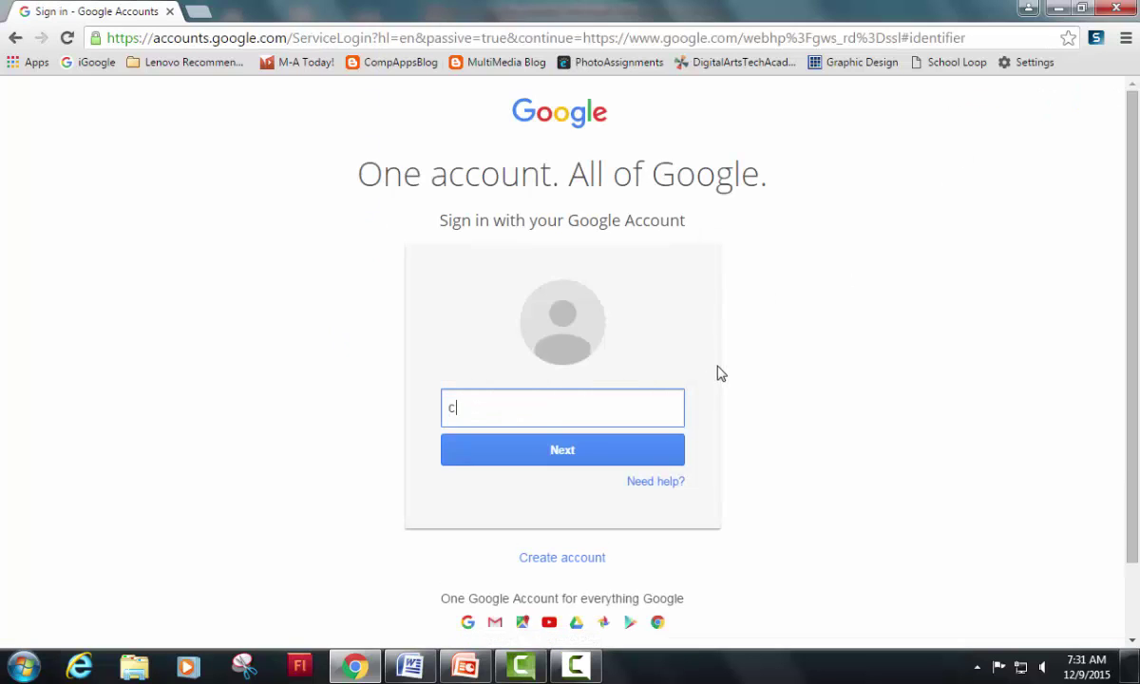
type("r")
key("Down")
key("Return")
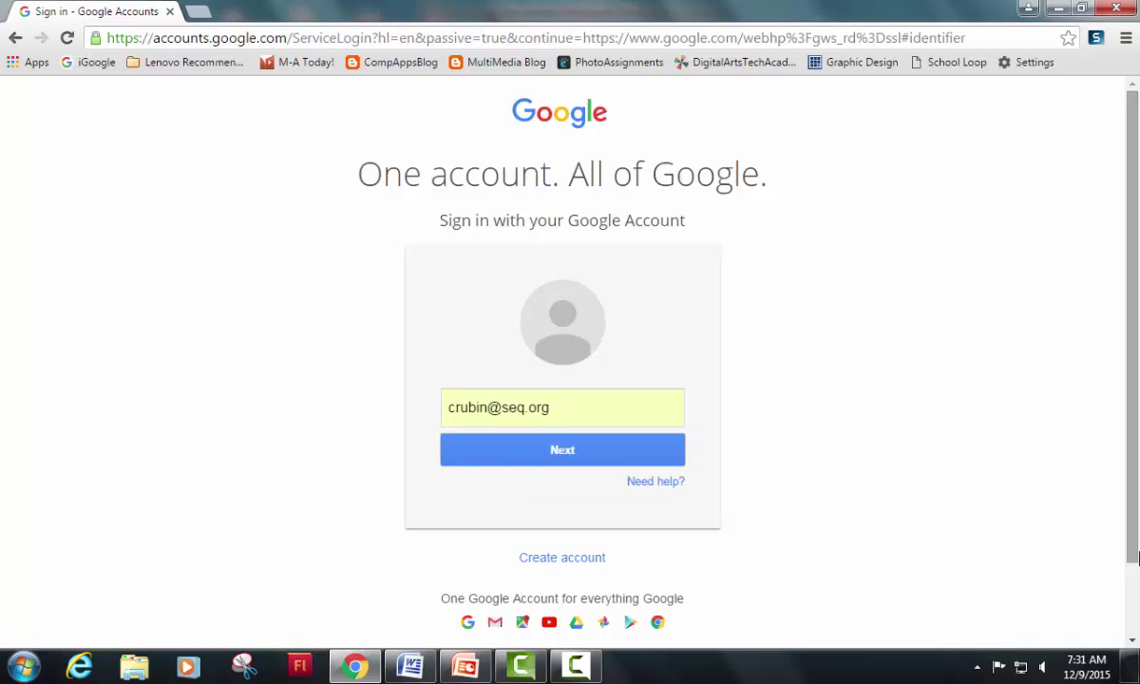
left_click(481, 444)
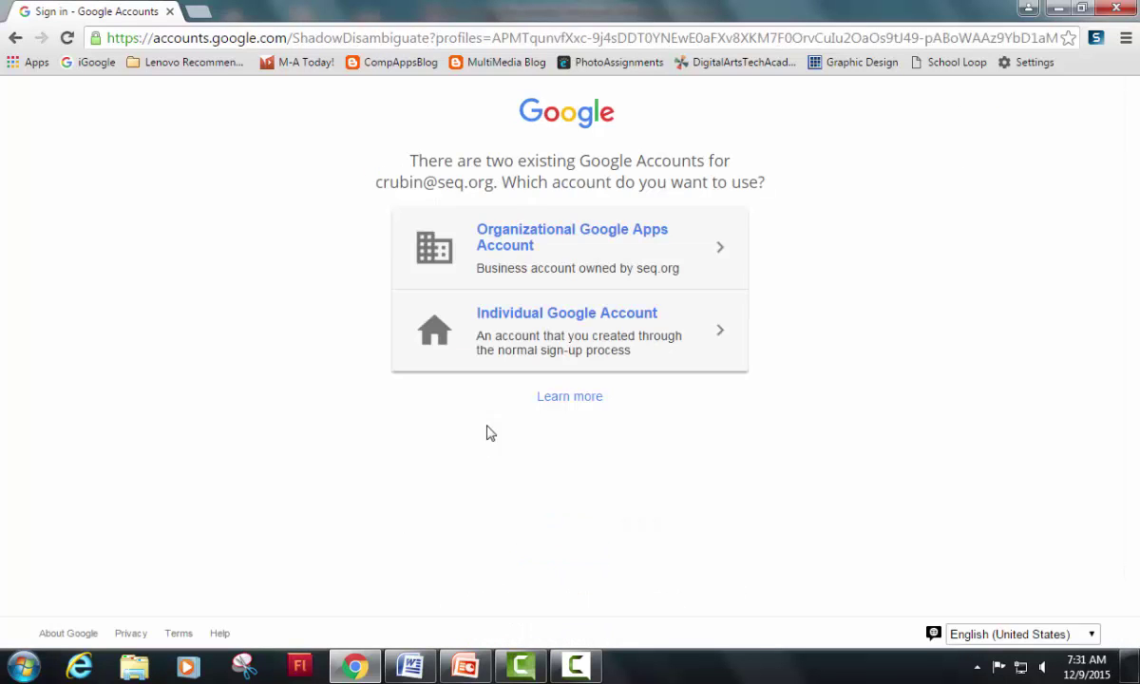
left_click(538, 266)
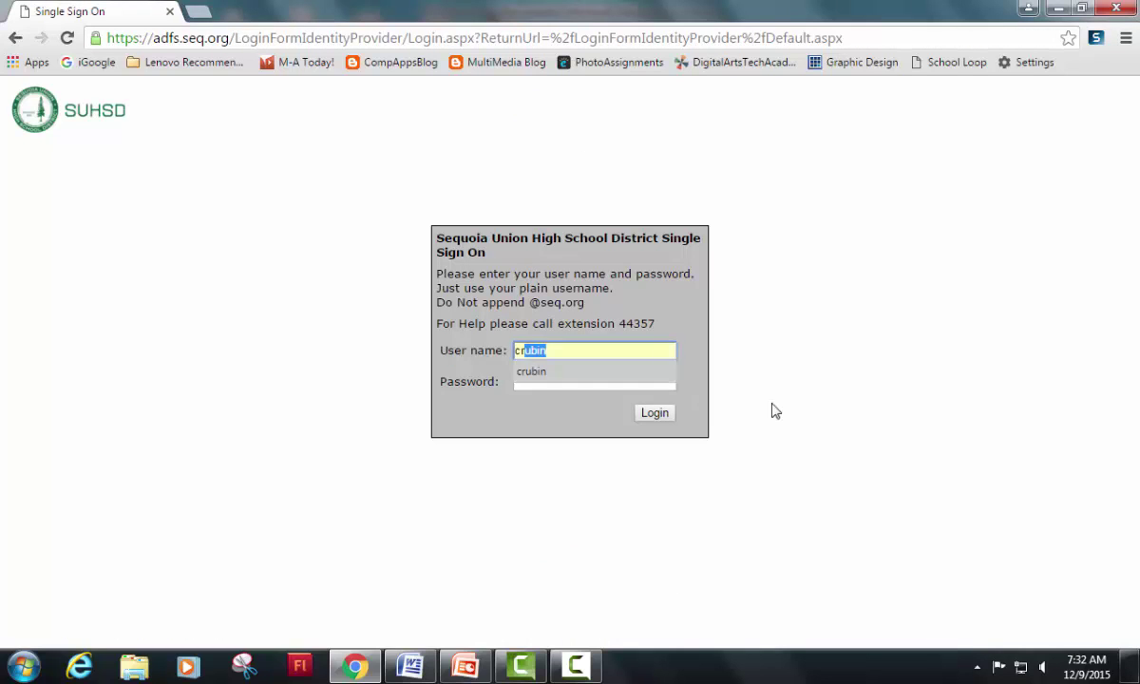
key("Tab")
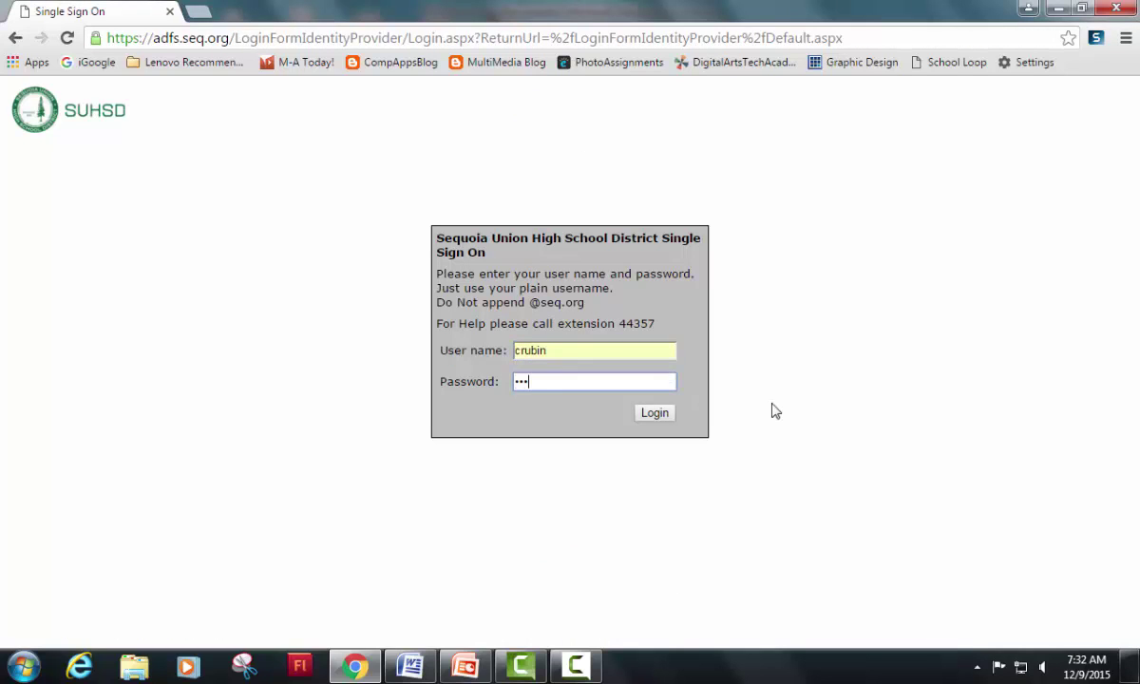
key("Return")
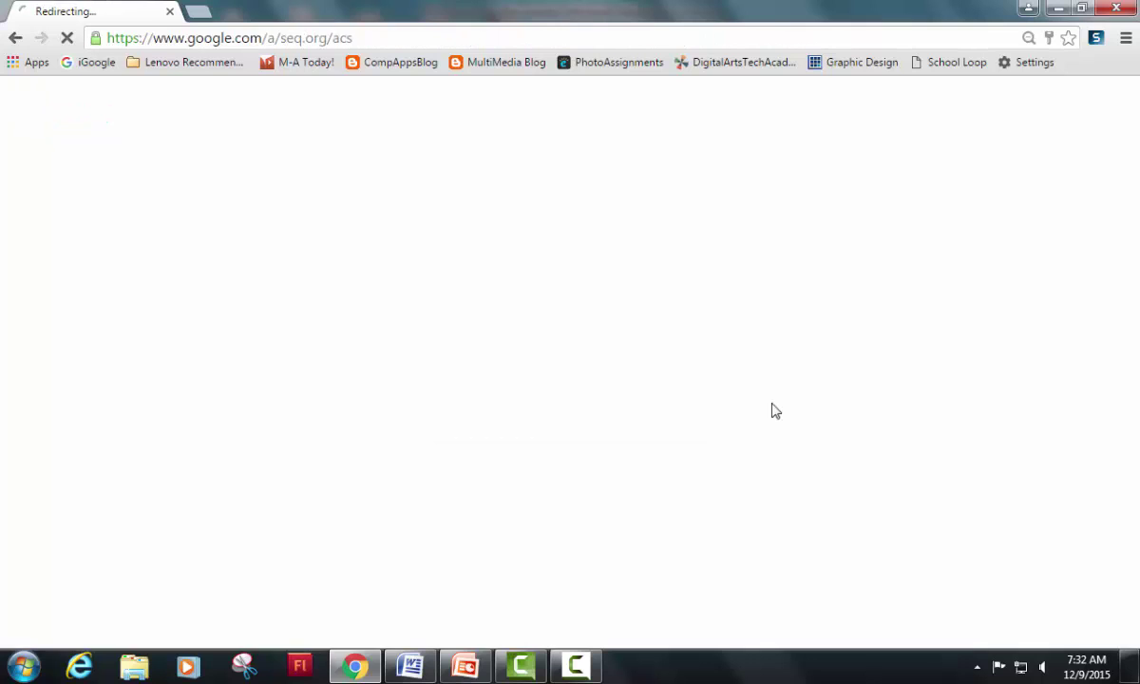
- Go to Google Maps by entering 'maps' in the address bar
left_click(203, 38)
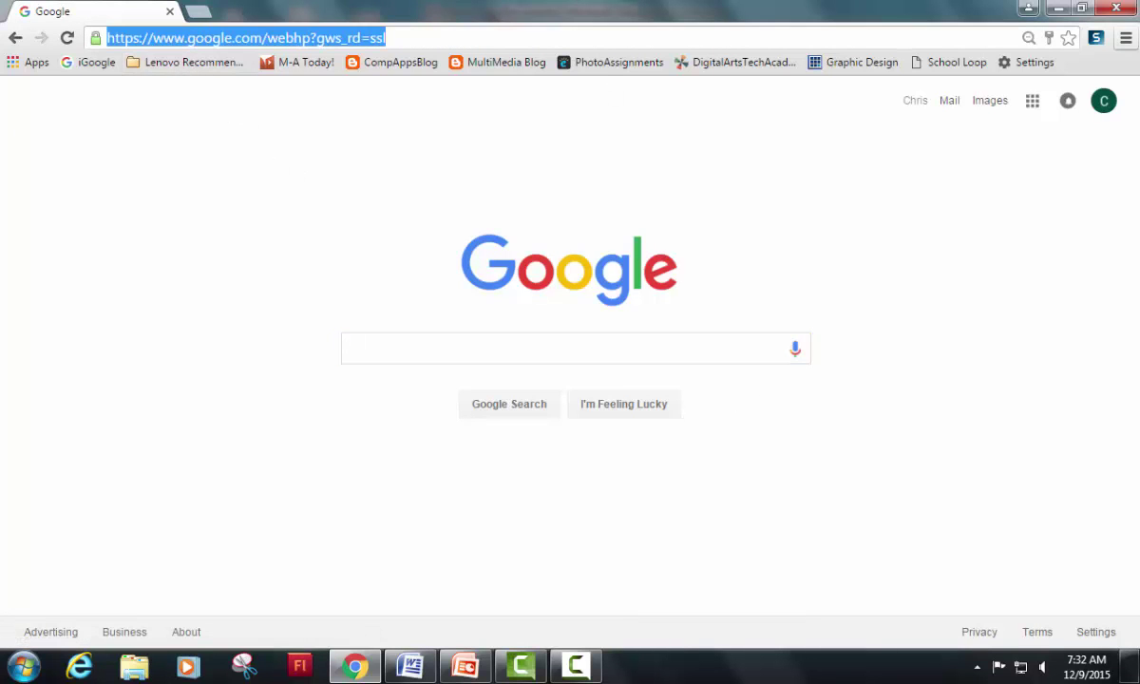
type("maps")
key("Return")
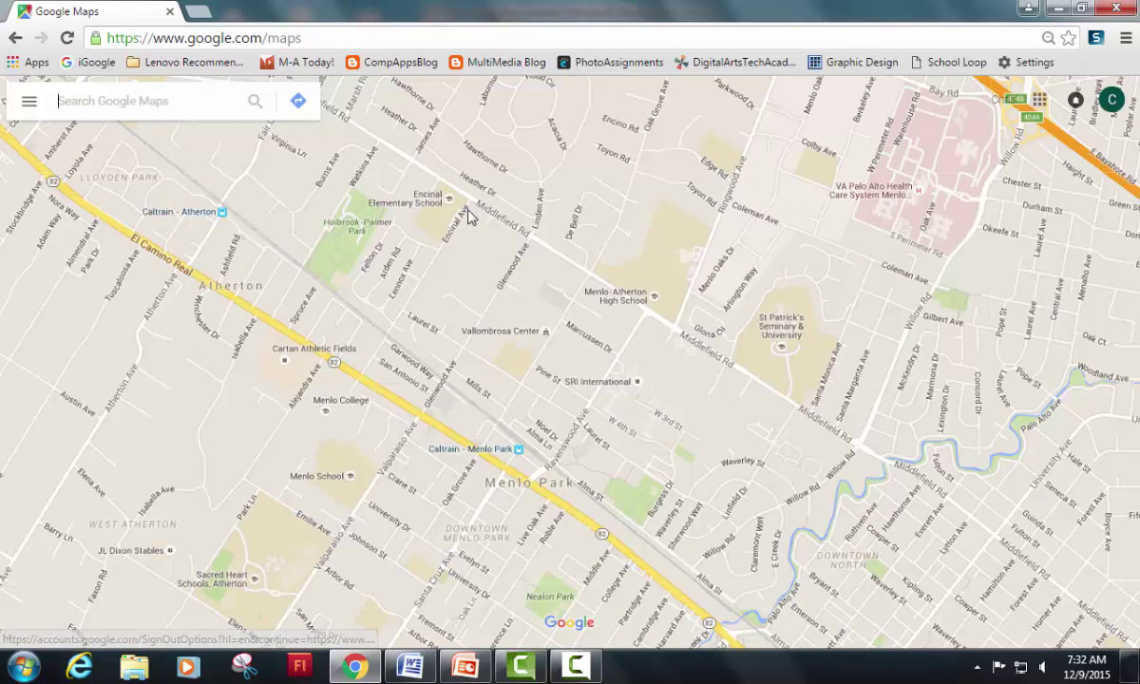
- Create a new untitled custom map from My Maps in the Google Maps side menu
left_click(25, 105)
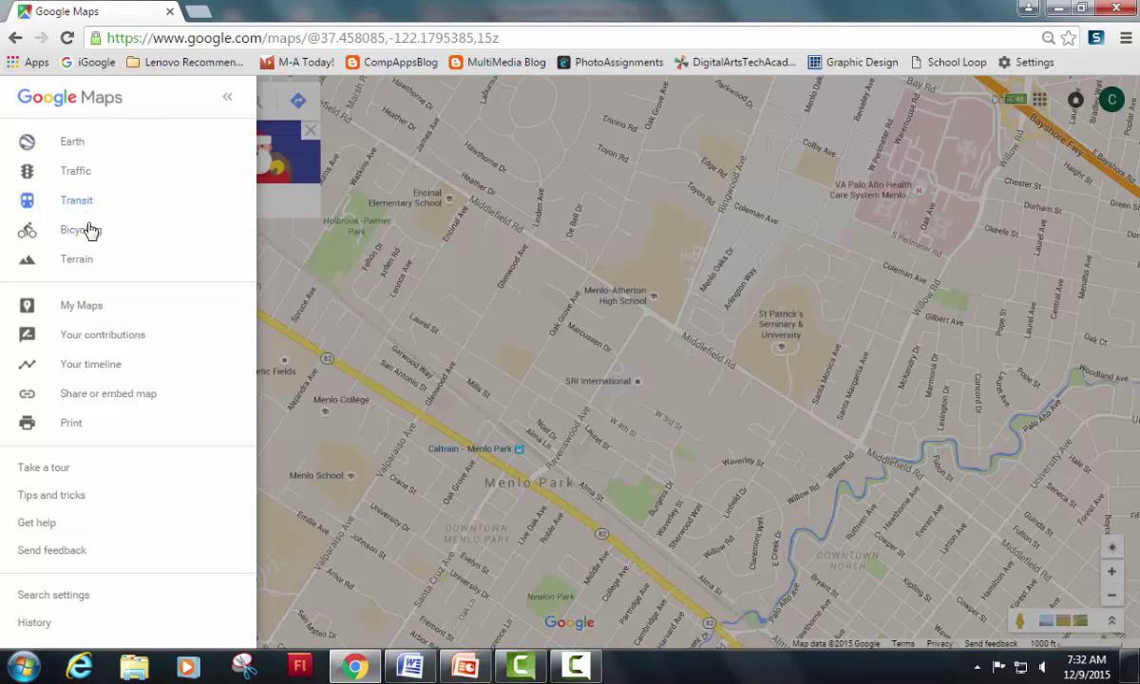
left_click(325, 228)
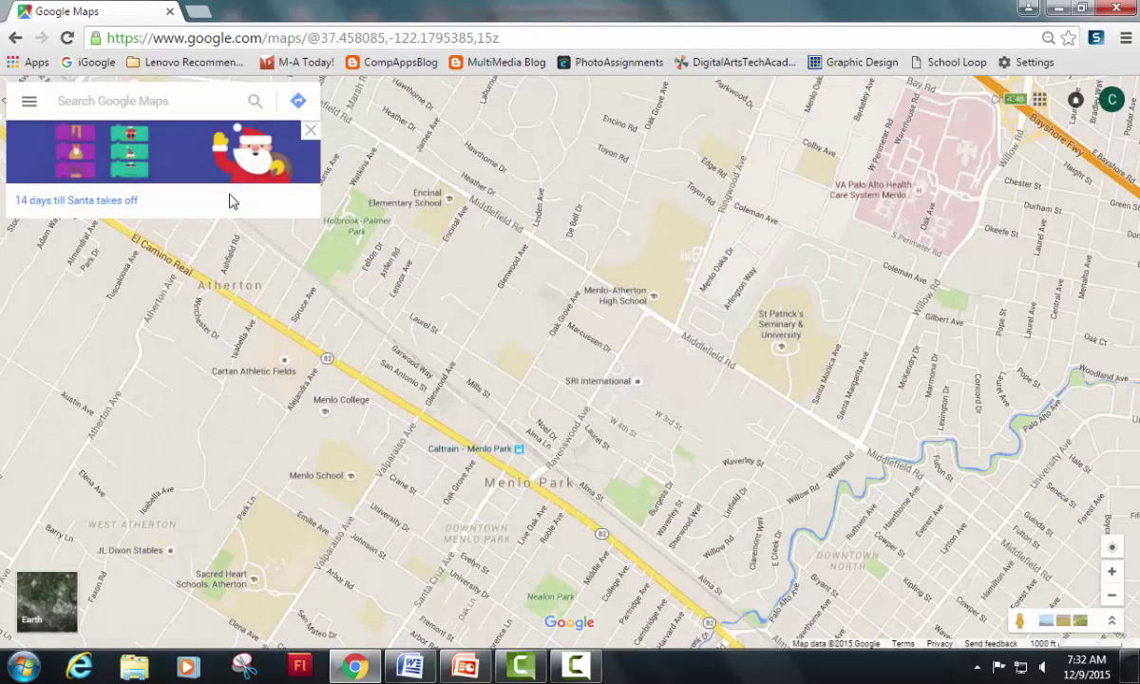
left_click(29, 104)
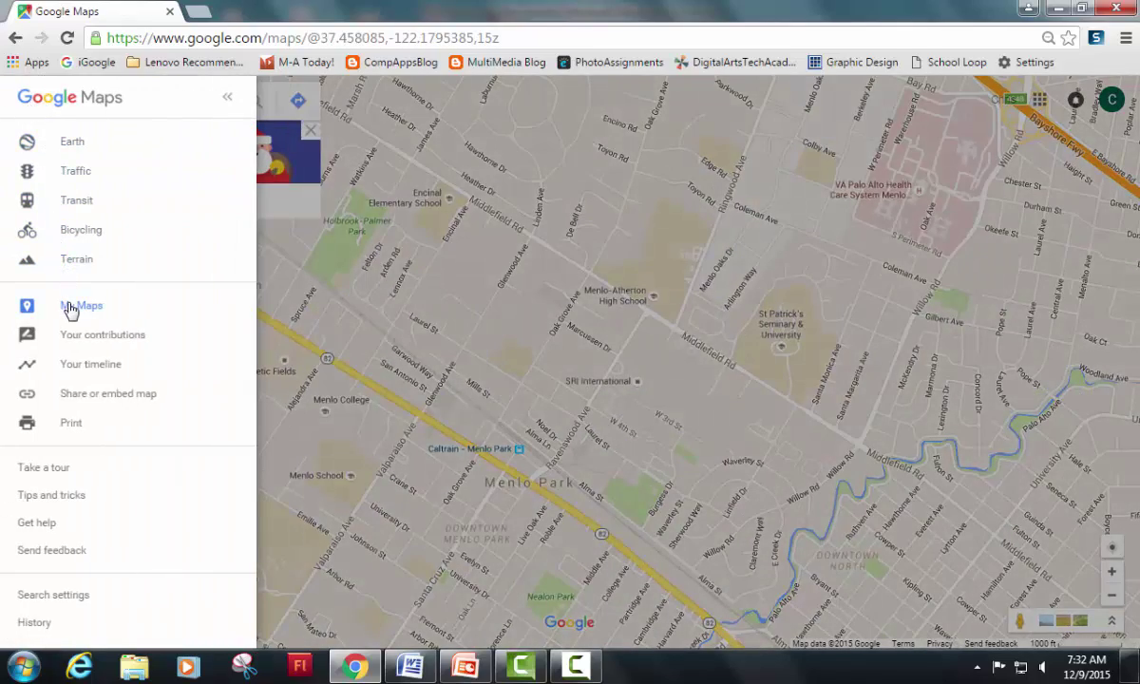
left_click(70, 309)
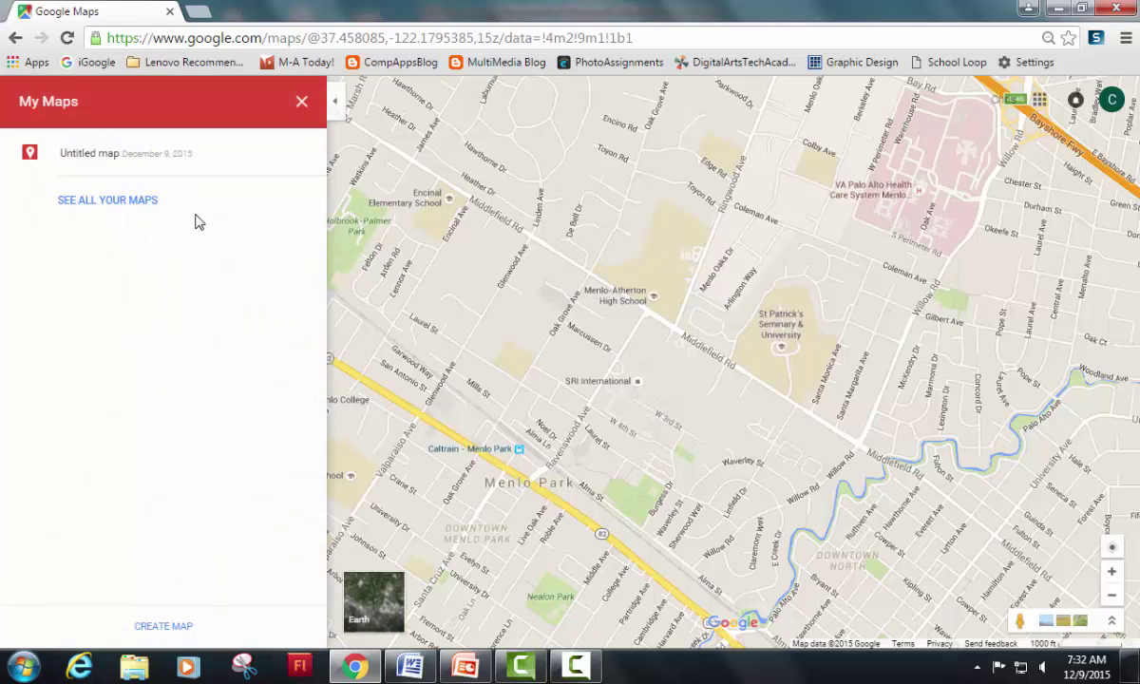
left_click(161, 627)
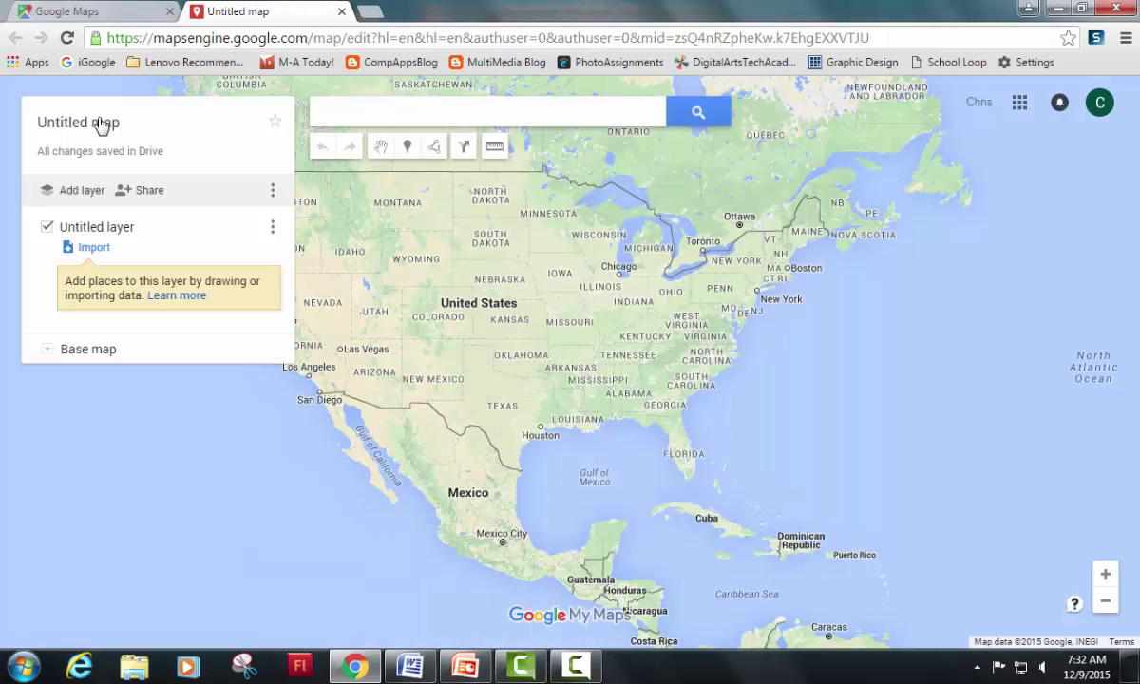
- Title the map 'Ice Hotel Adventure' and save the description about incredible ice hotels to visit
left_click(80, 124)
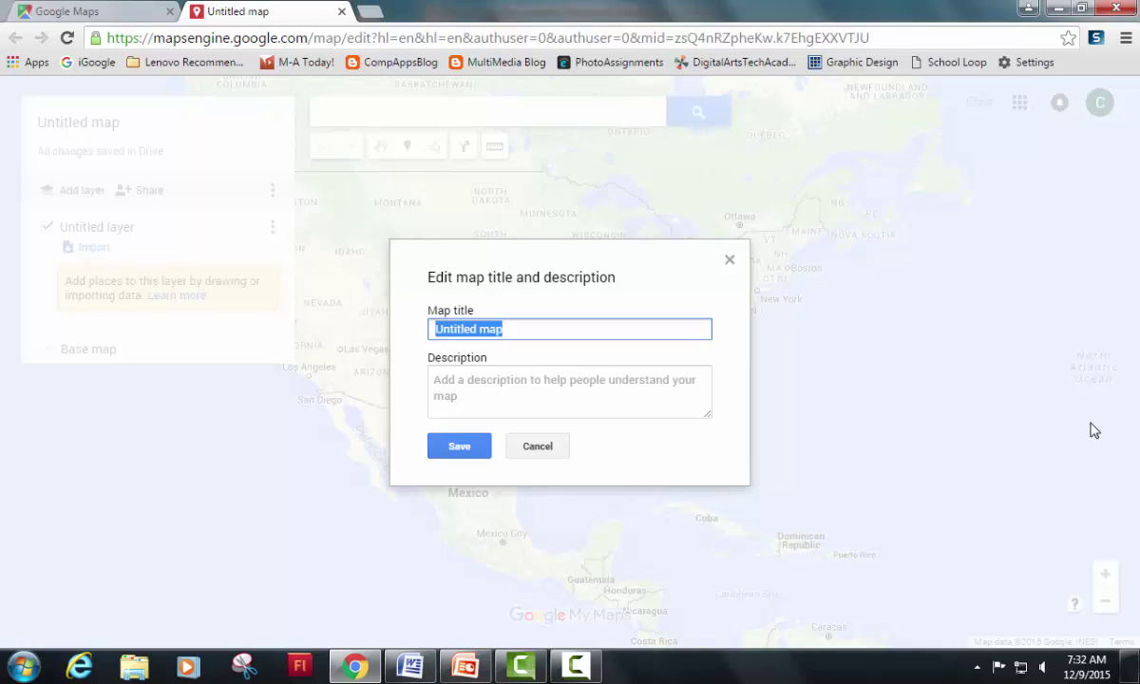
type("Ice Hotel")
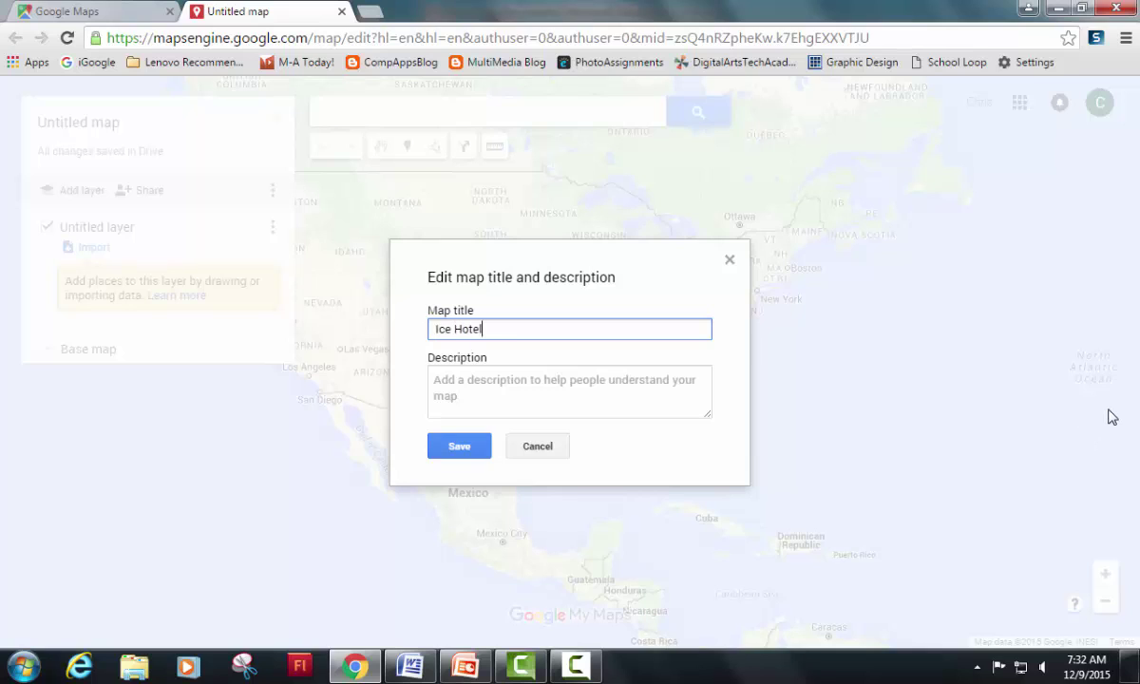
type(" Adventure")
key("Tab")
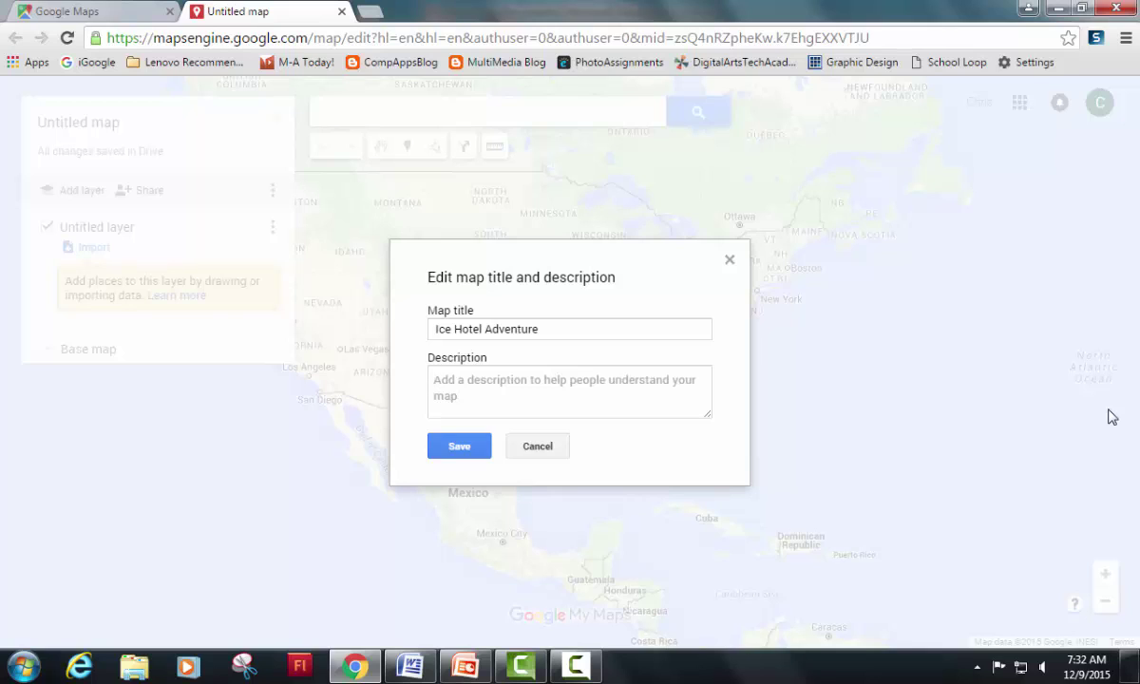
type("The mo")
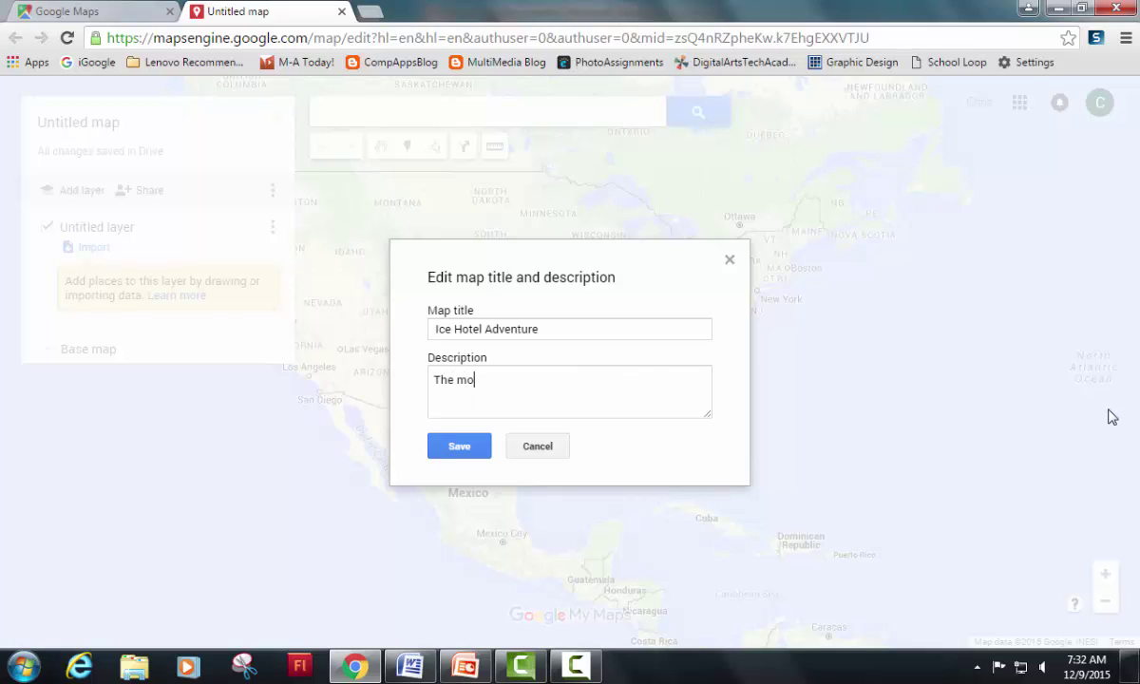
type("st incredible Ice Hotels")
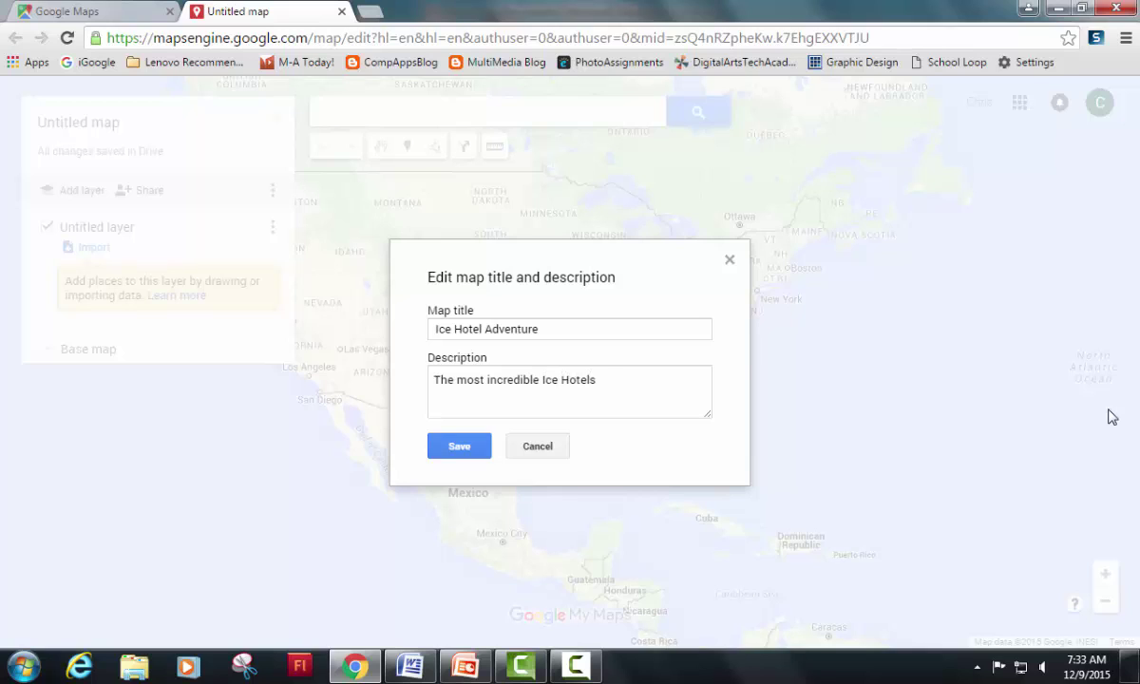
type(" in the World I'd like")
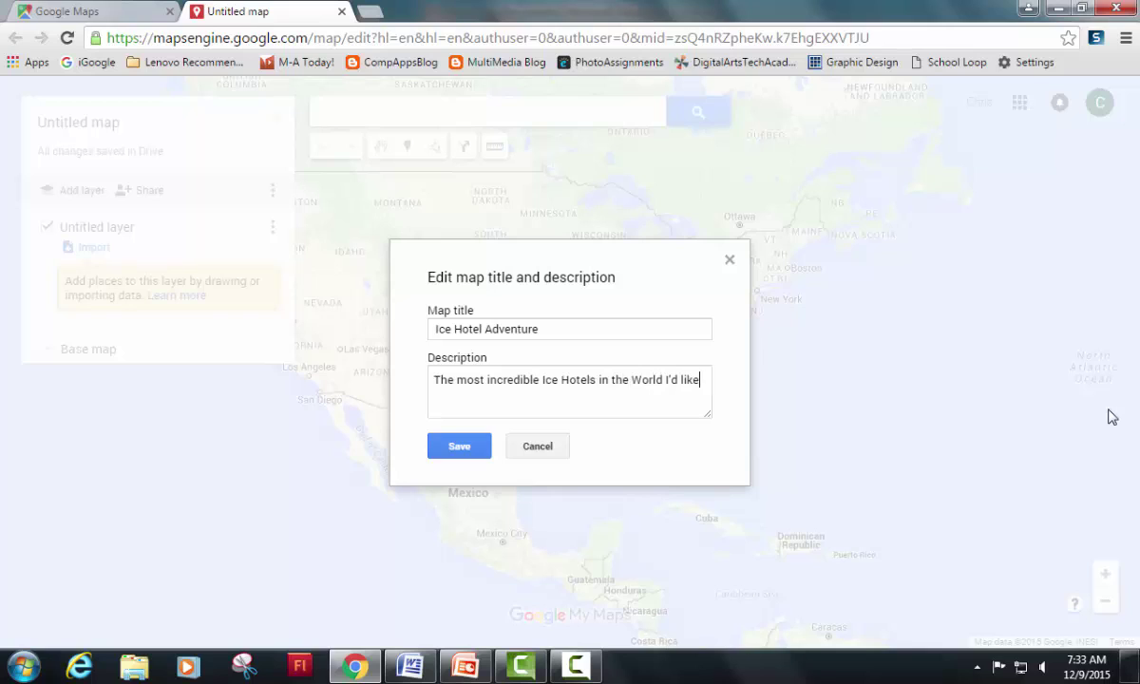
type(" to visit!!")
left_click(437, 450)
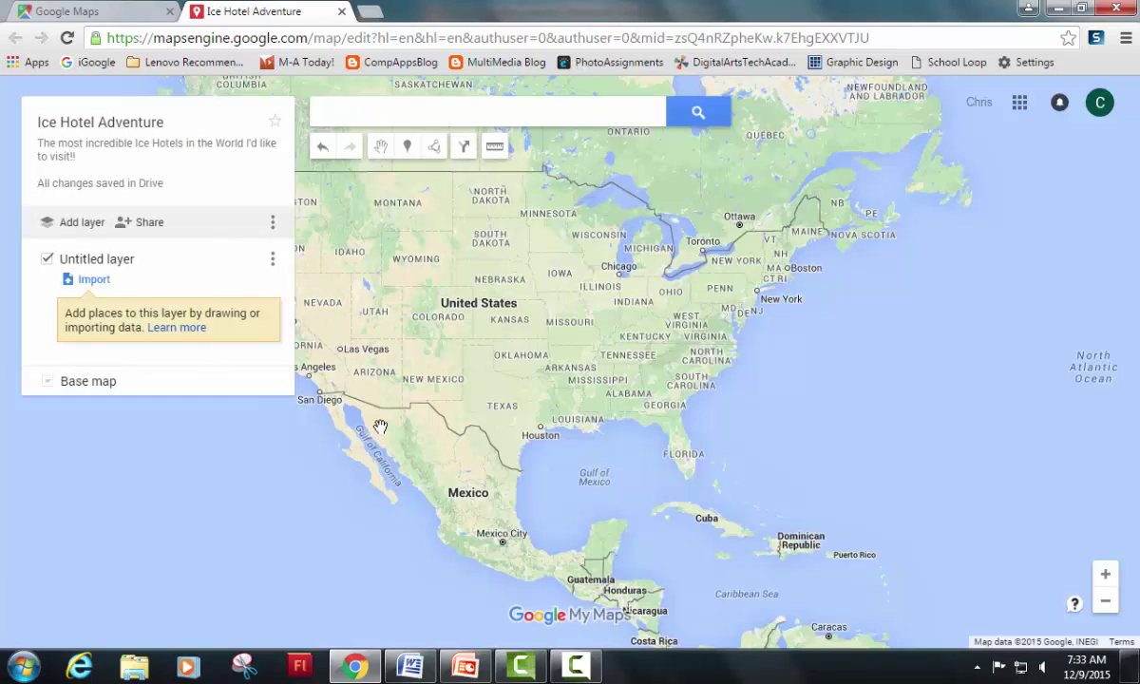
- Search Google Images for "northern lights'" in a new browser tab
left_click(366, 12)
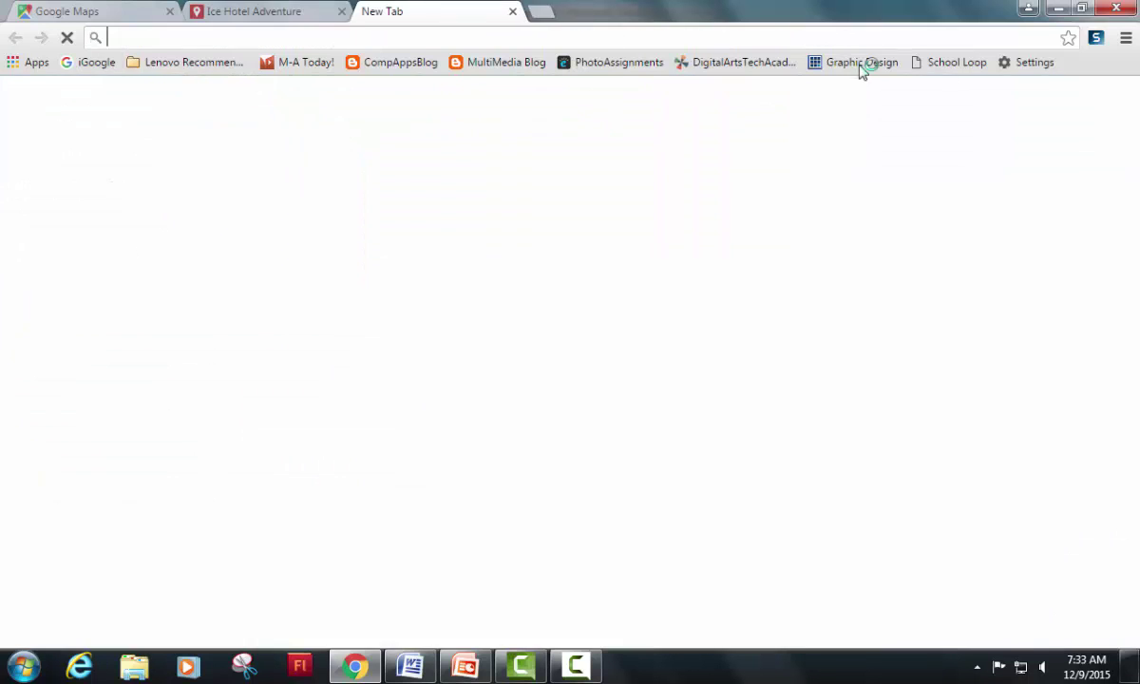
type("northern")
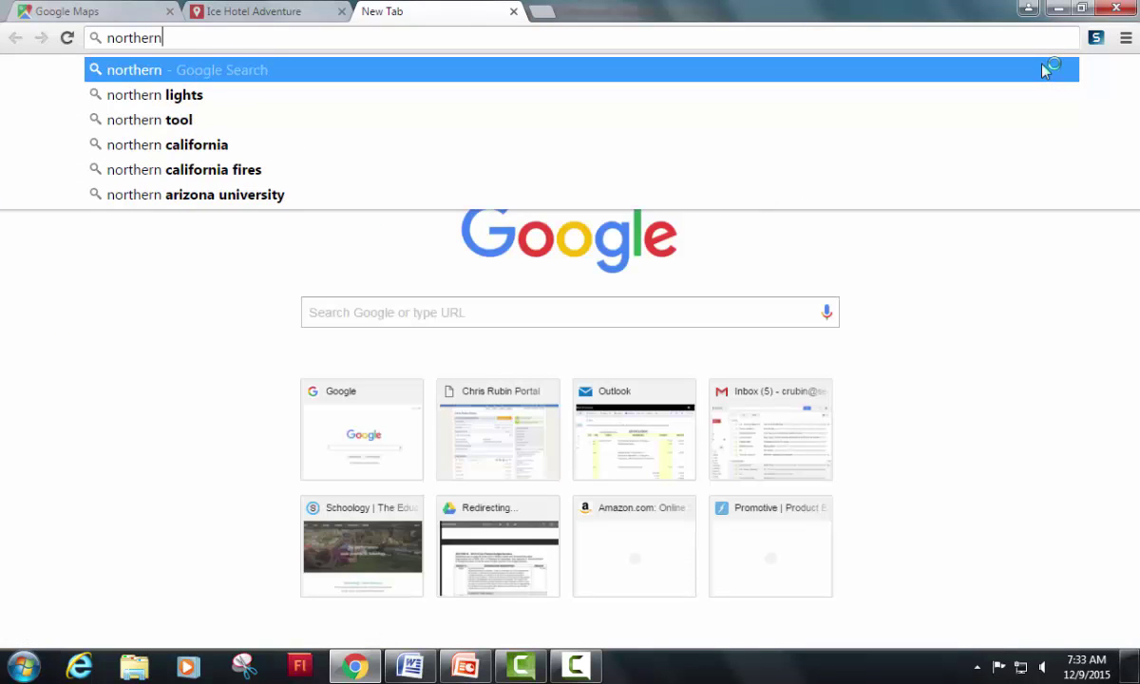
type(" lights'")
key("Return")
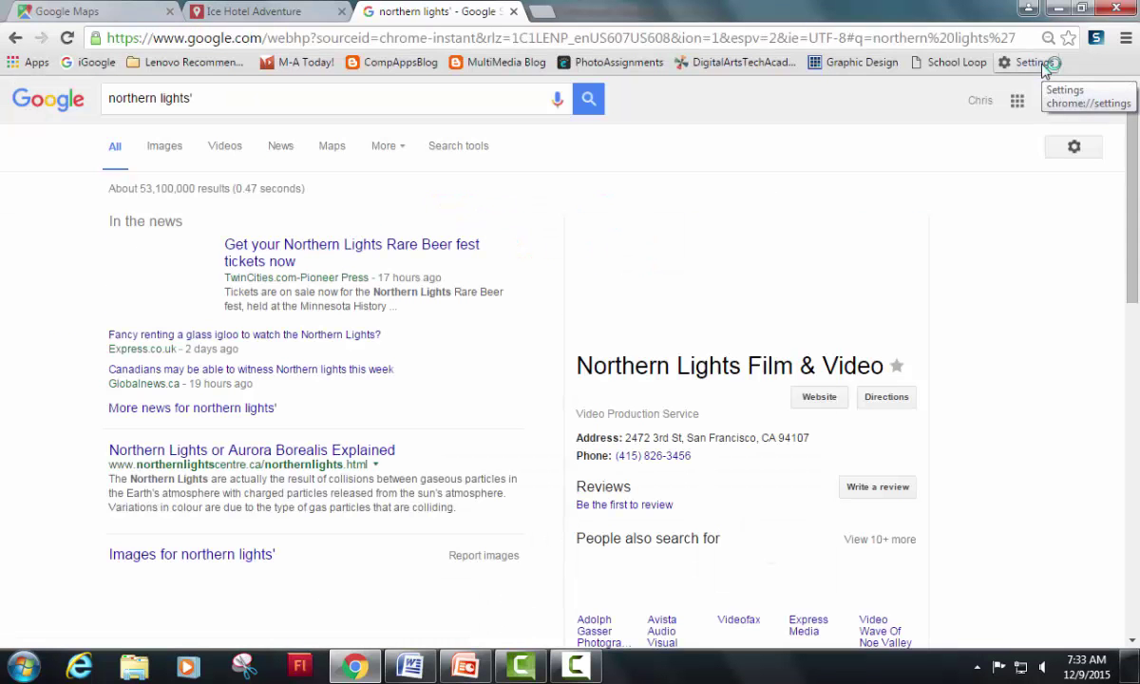
left_click(163, 146)
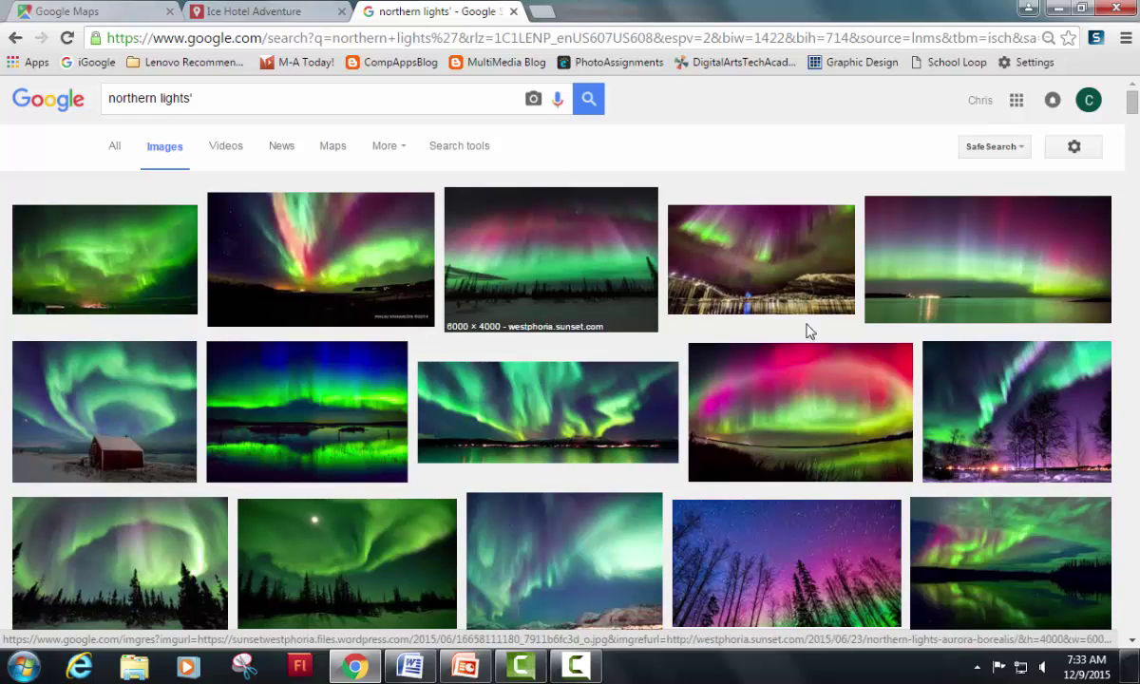
- Browse the northern lights image results, then return to the Ice Hotel Adventure map tab
scroll(704, 572, "down", 5)
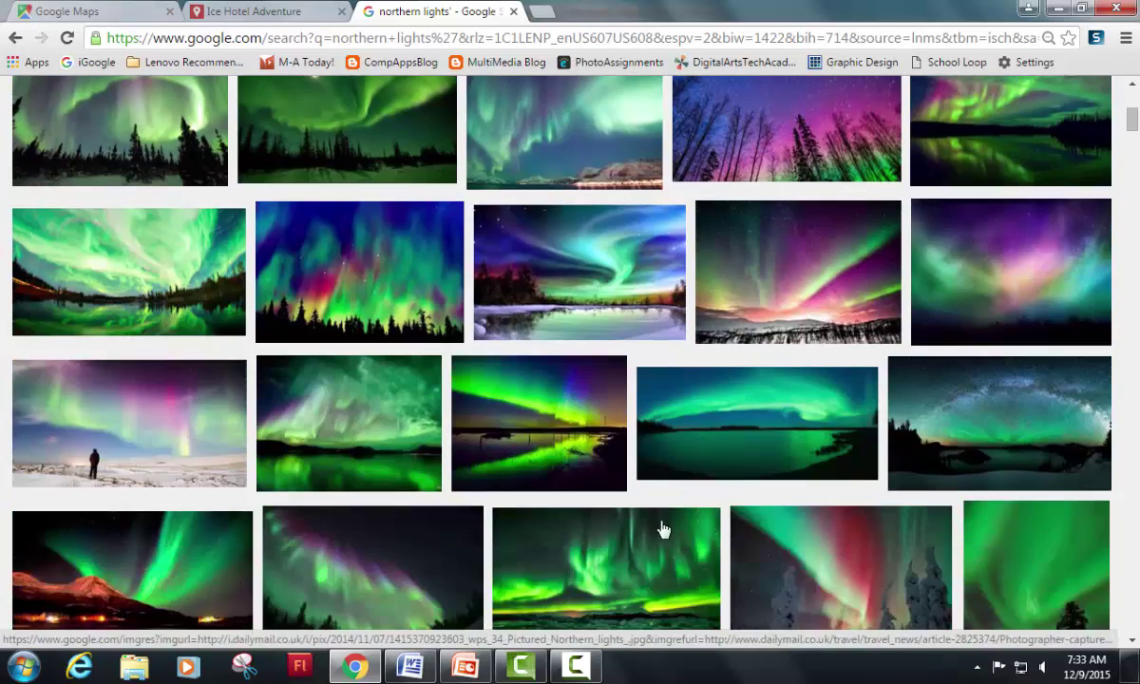
scroll(513, 364, "up", 3)
left_click(256, 11)
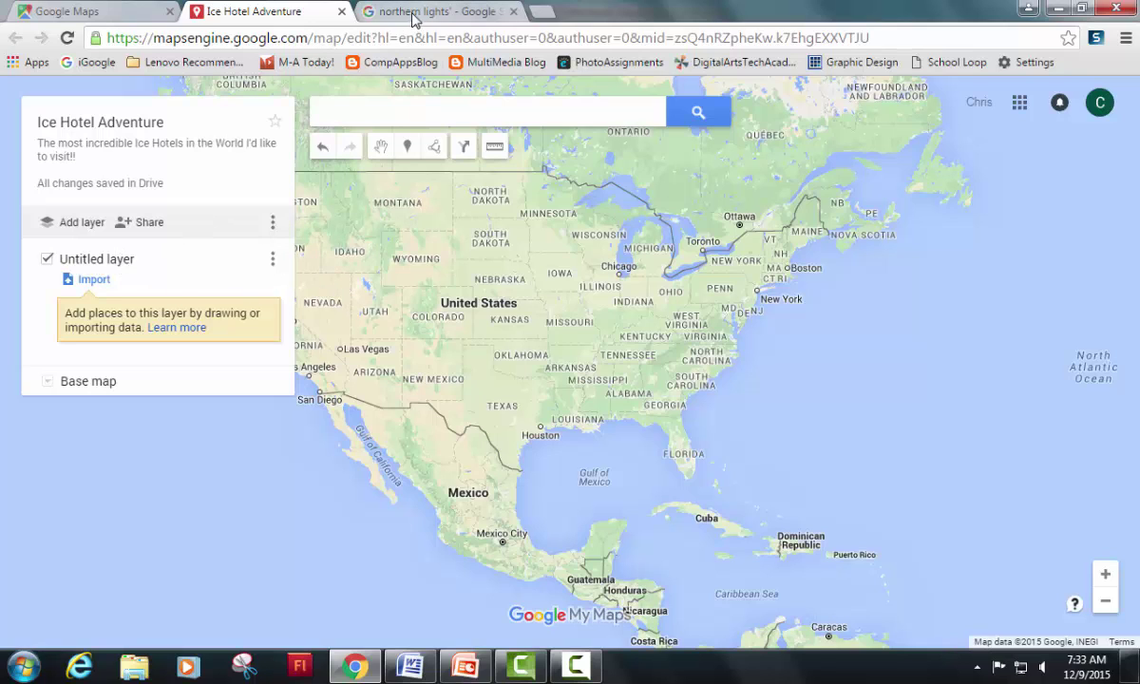
left_click(424, 669)
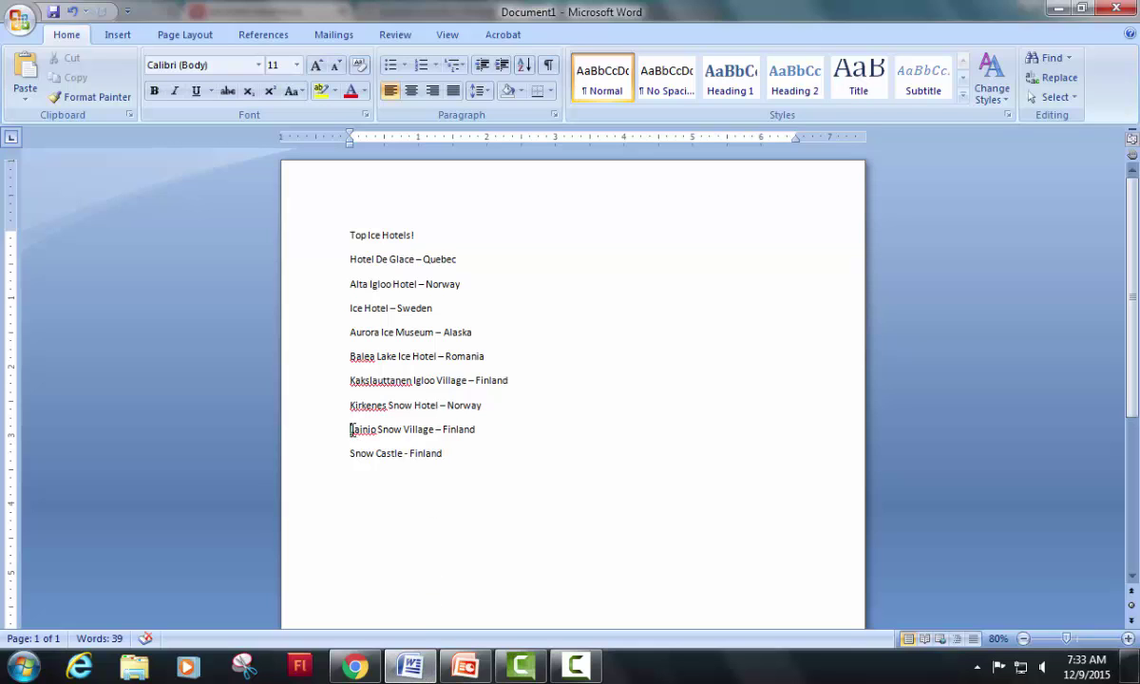
left_click_drag(350, 429, 422, 437)
key("ctrl+c")
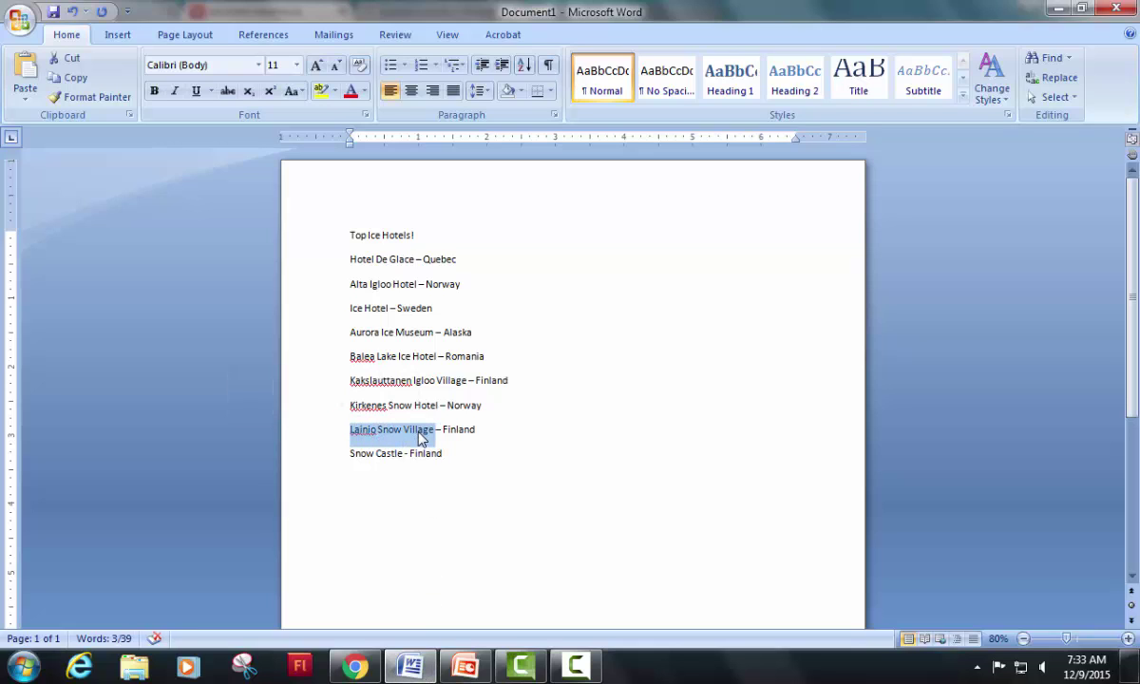
left_click(354, 665)
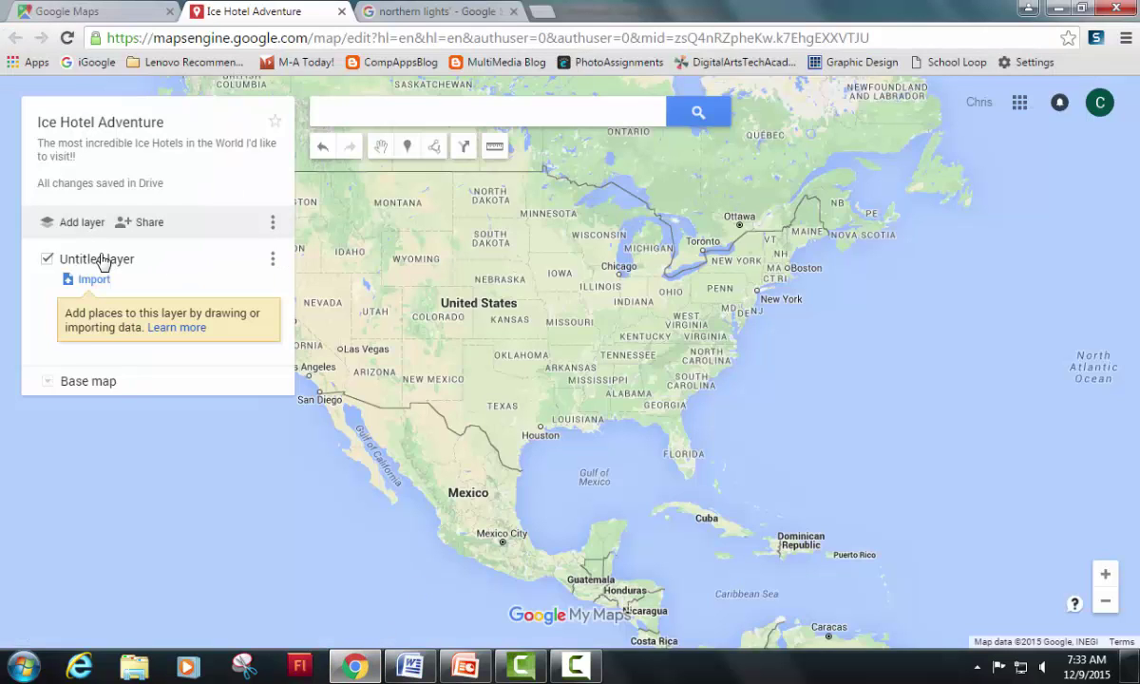
- Search the map for Lainio Snow Village and add Snow Village, Kittilä, to the Untitled layer
left_click(417, 119)
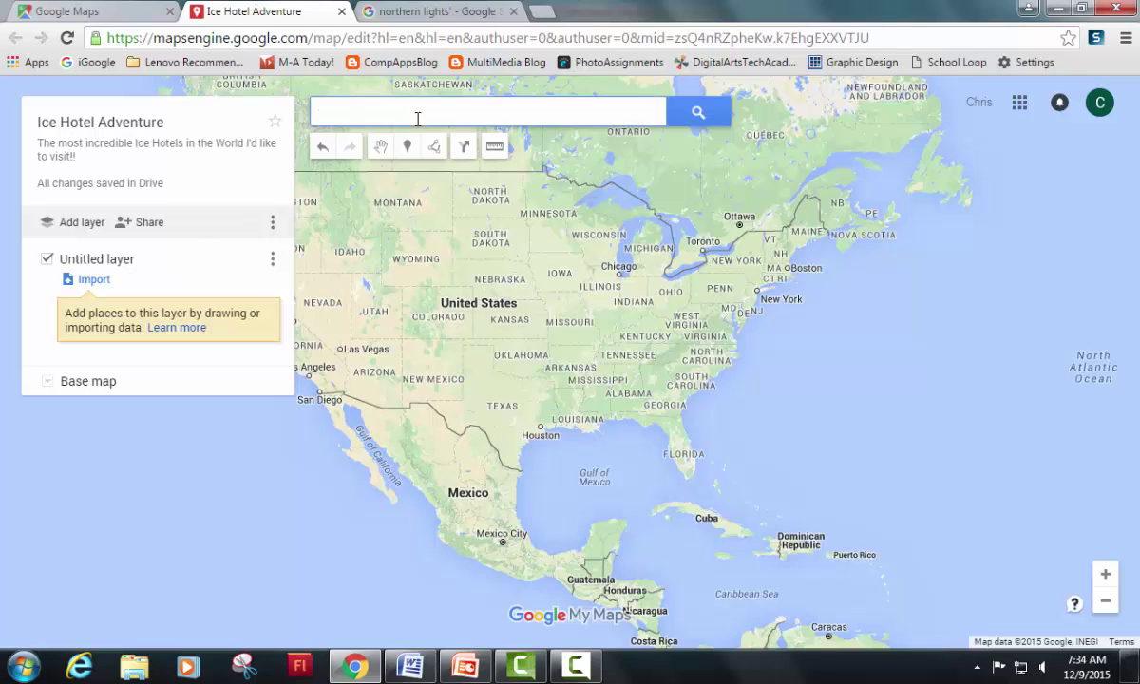
key("ctrl+v")
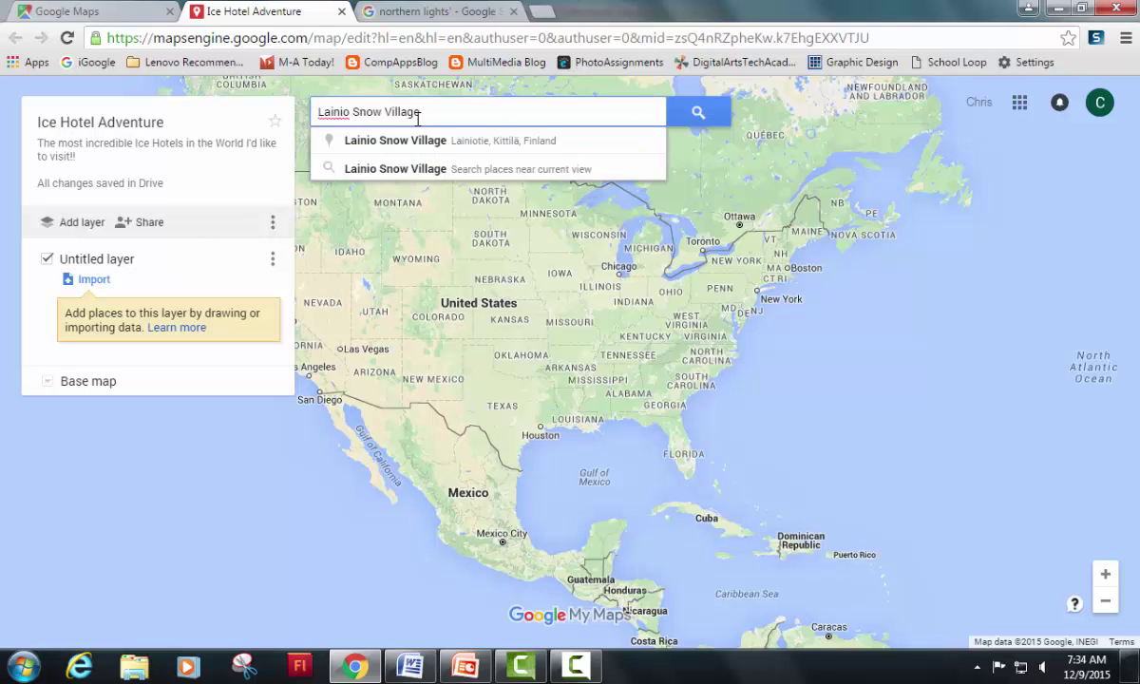
left_click(456, 144)
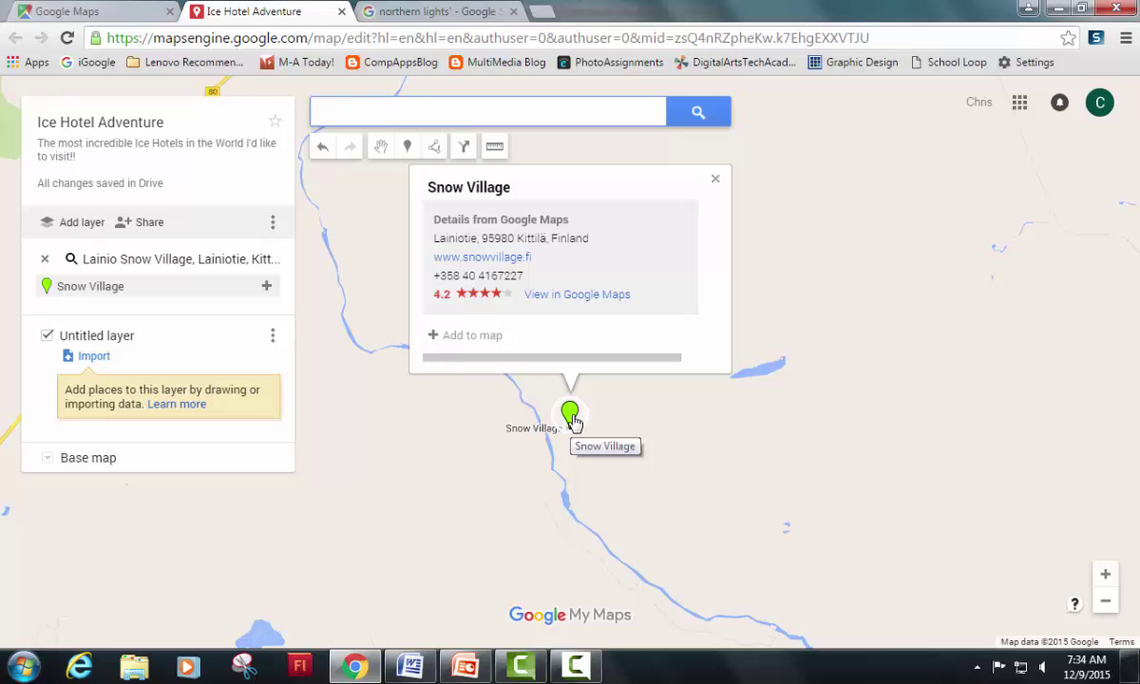
left_click(266, 288)
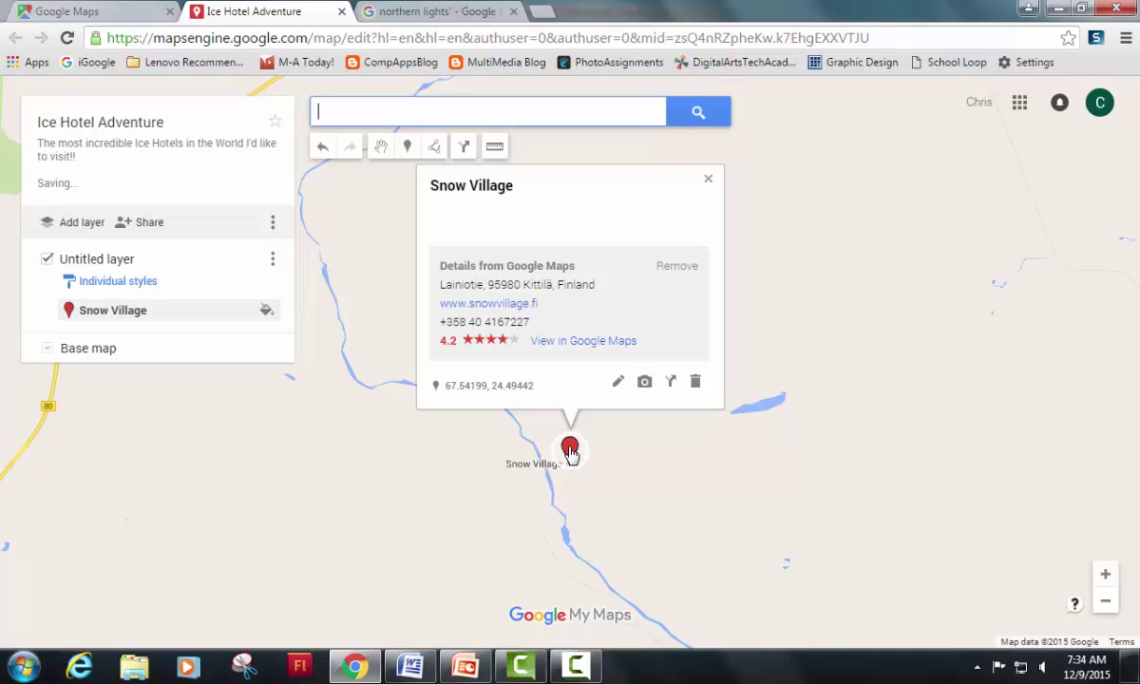
- Color the Snow Village placemark yellow and replace its red pin with the bed icon
left_click(265, 313)
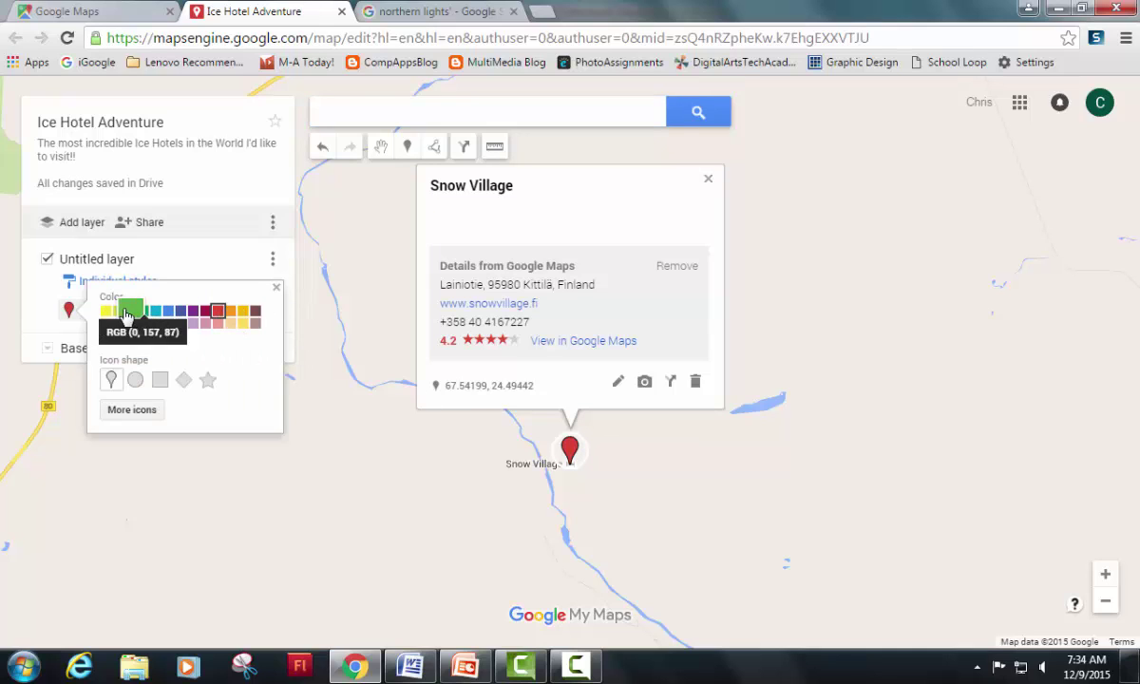
left_click(244, 326)
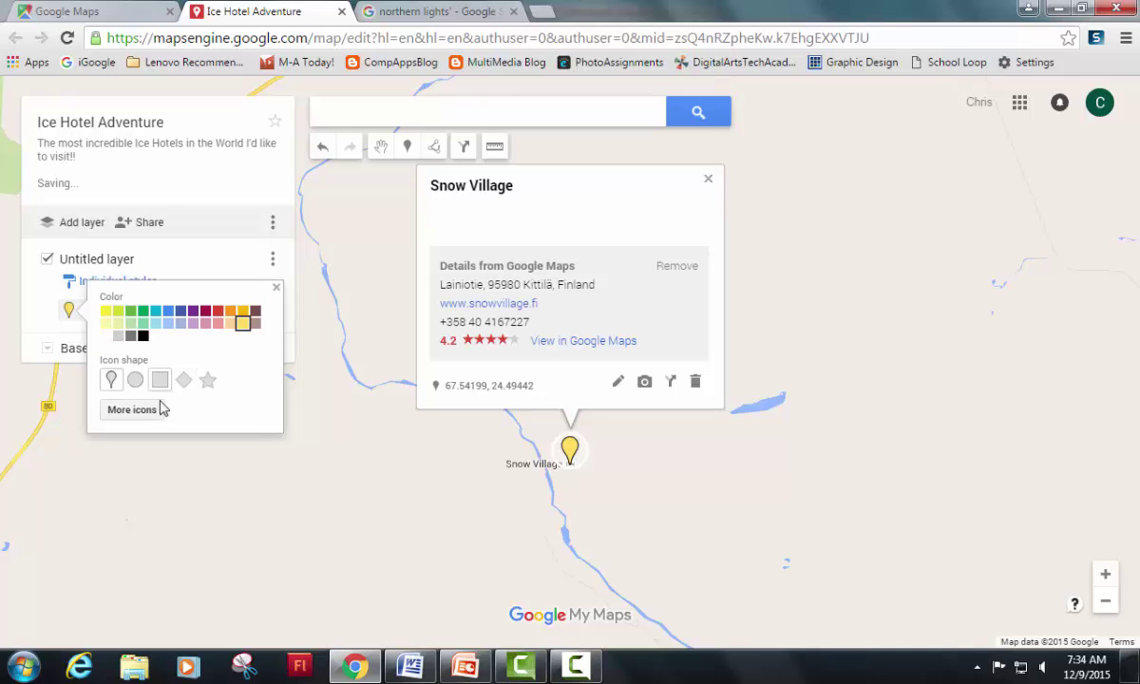
left_click(132, 409)
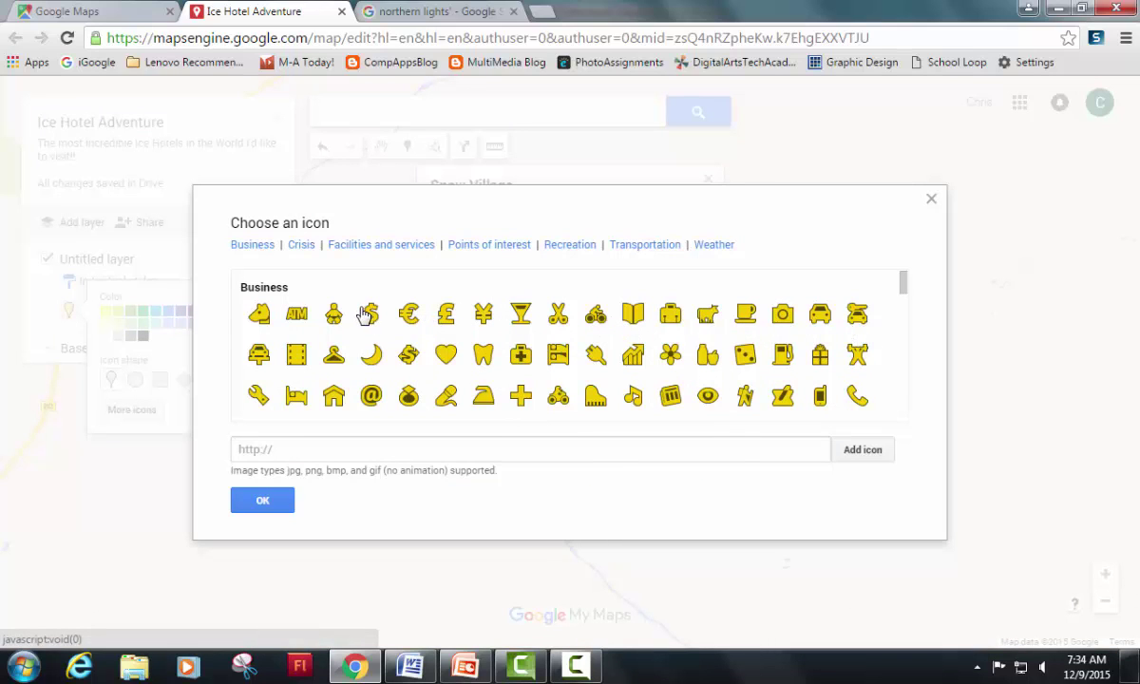
left_click(302, 400)
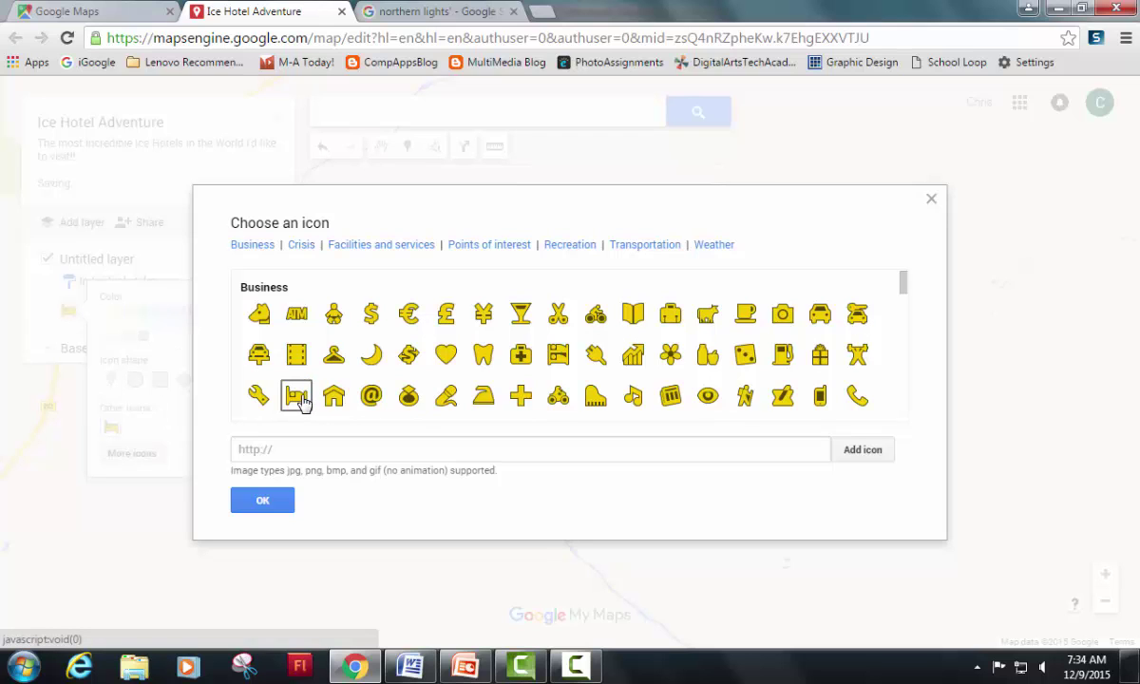
left_click(270, 506)
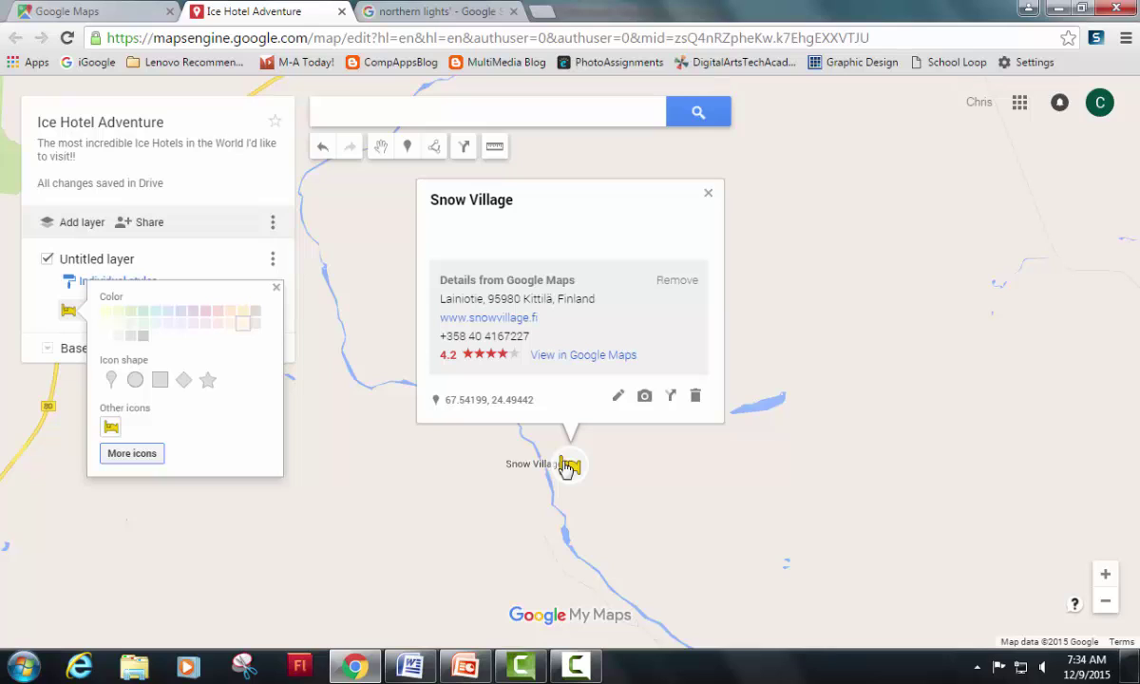
- Edit the Snow Village placemark, title it 'Lainio Snow Village', and select the new title text
left_click(618, 399)
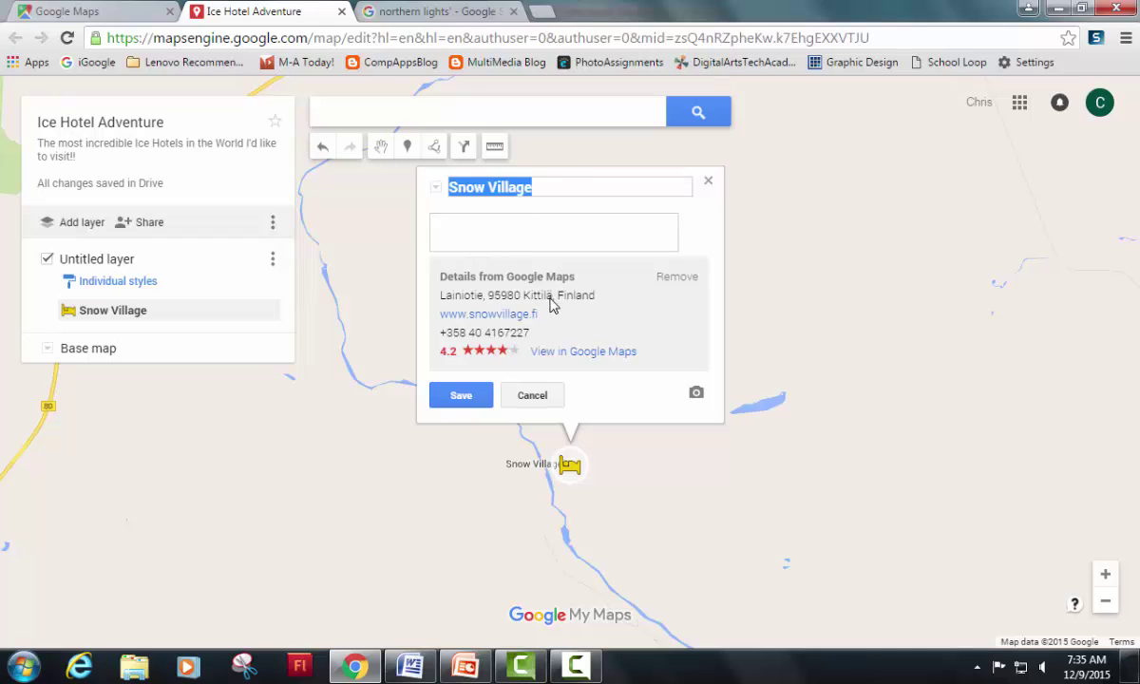
type("Lainio Snow Village")
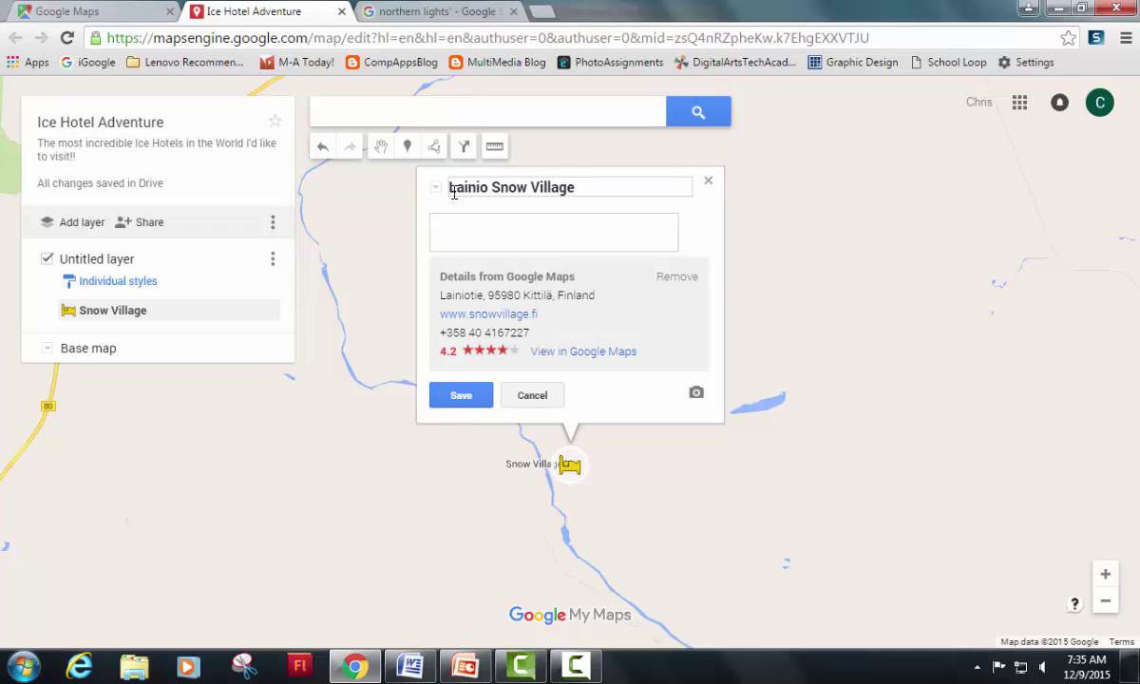
left_click_drag(450, 187, 579, 194)
key("ctrl+c")
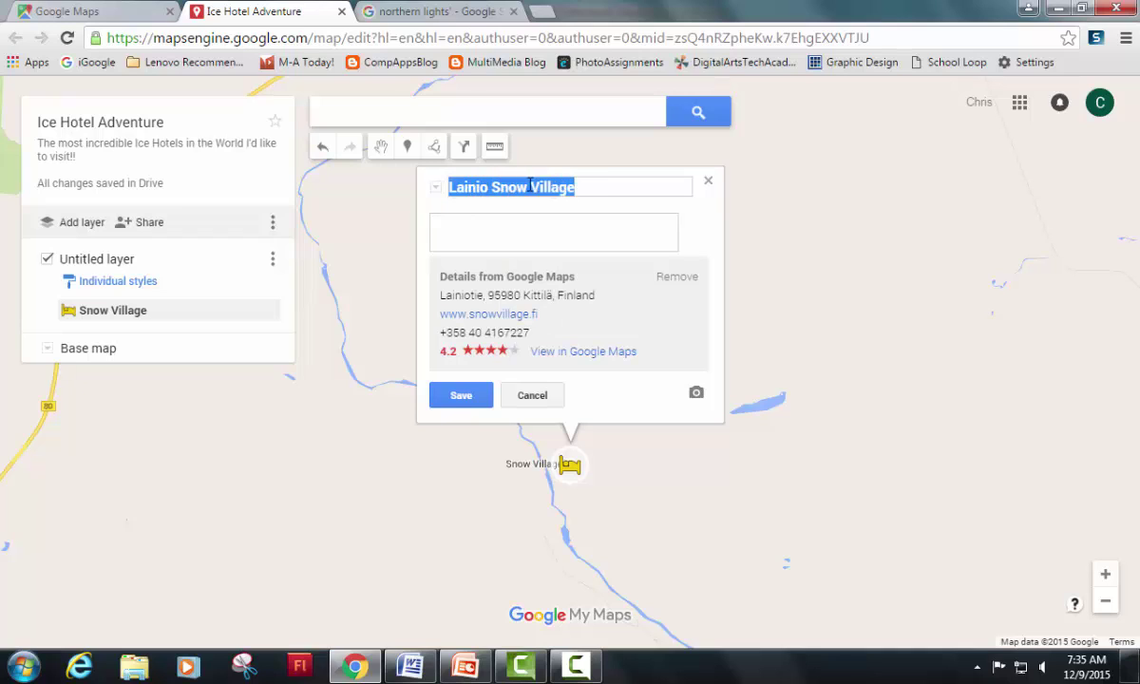
- Attach the purple-lit ice room photo from a Lainio Snow Village image search to the placemark
left_click(695, 392)
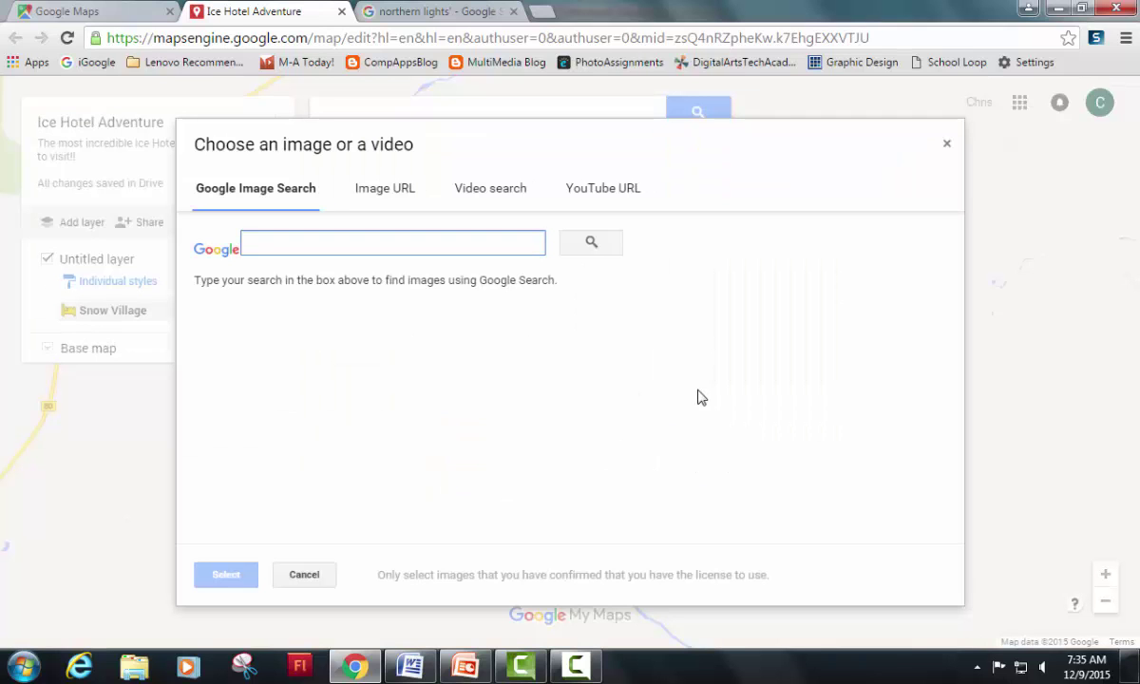
left_click(285, 574)
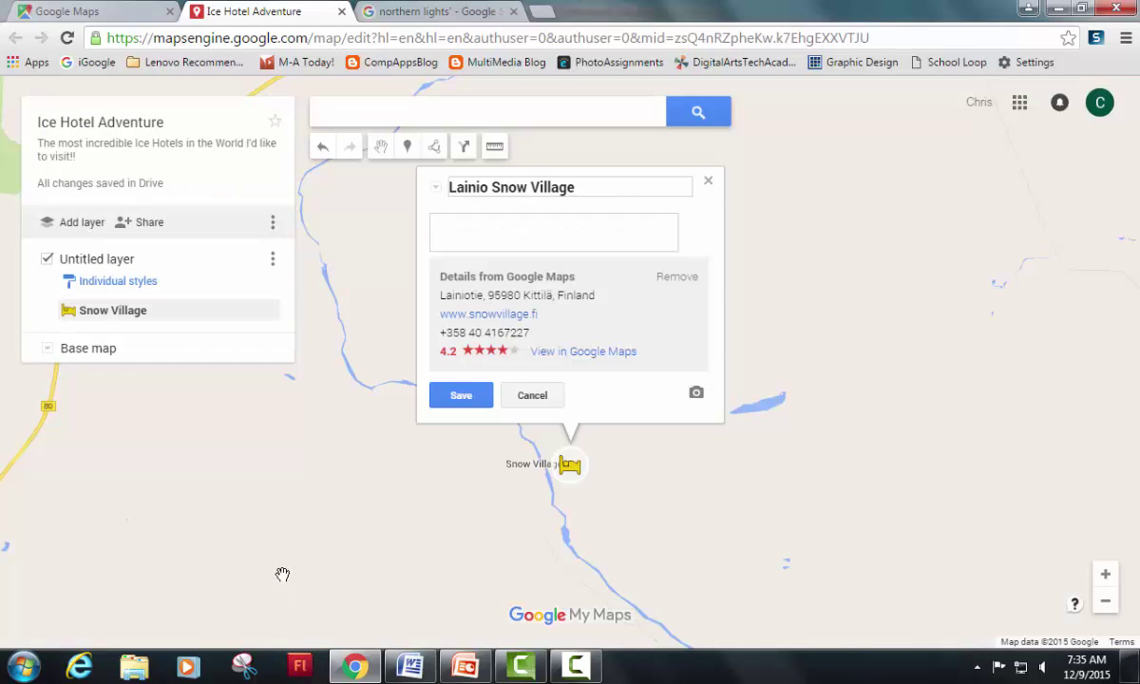
left_click(695, 397)
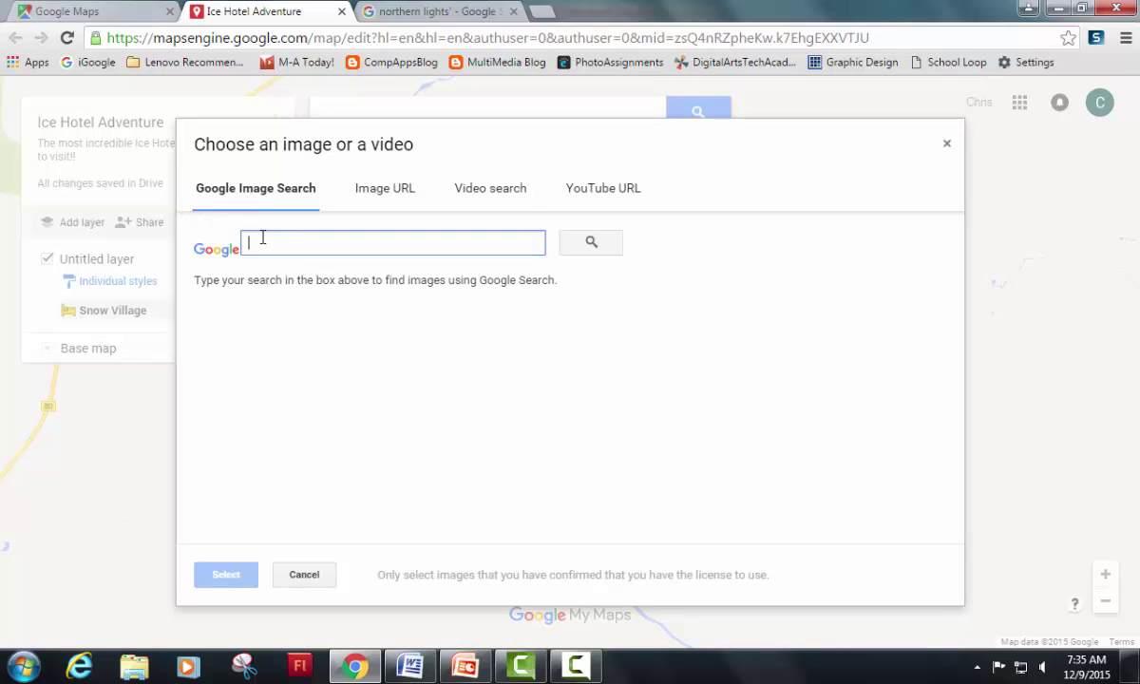
key("ctrl+v")
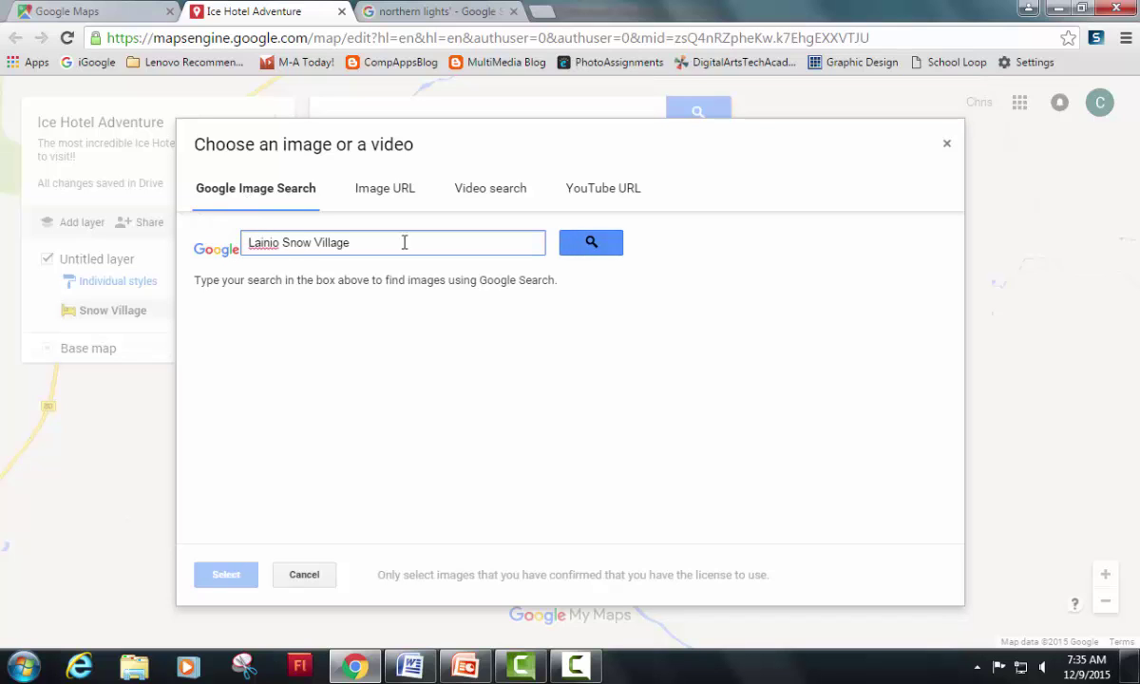
left_click(588, 243)
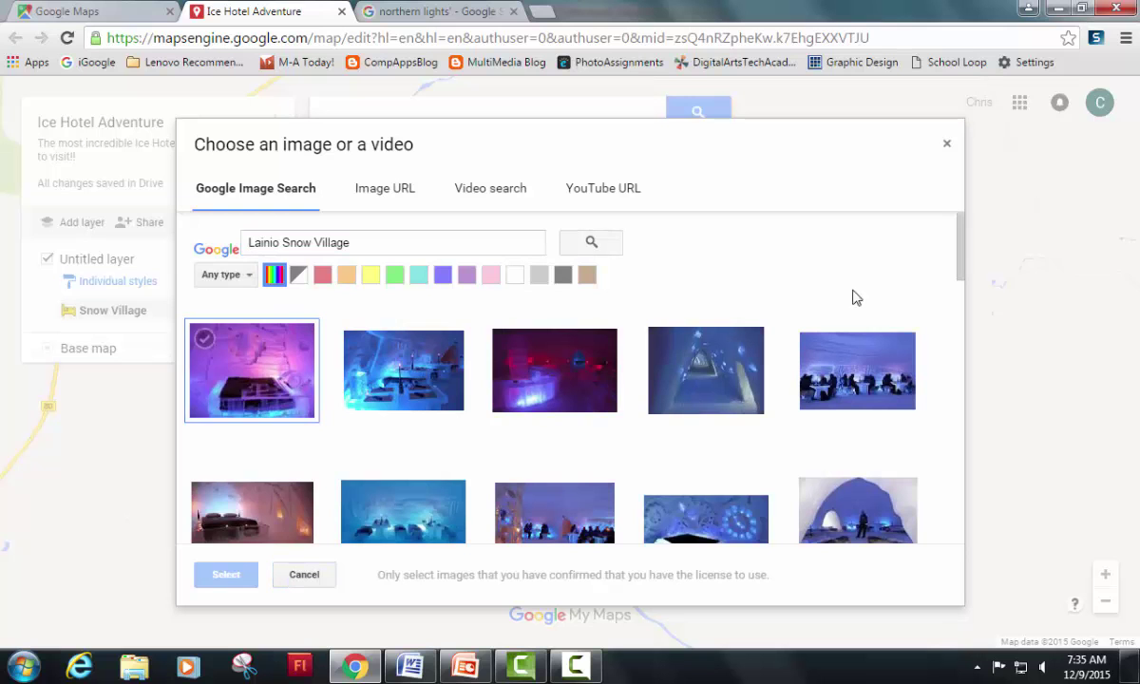
scroll(959, 249, "down", 2)
scroll(931, 315, "down", 4)
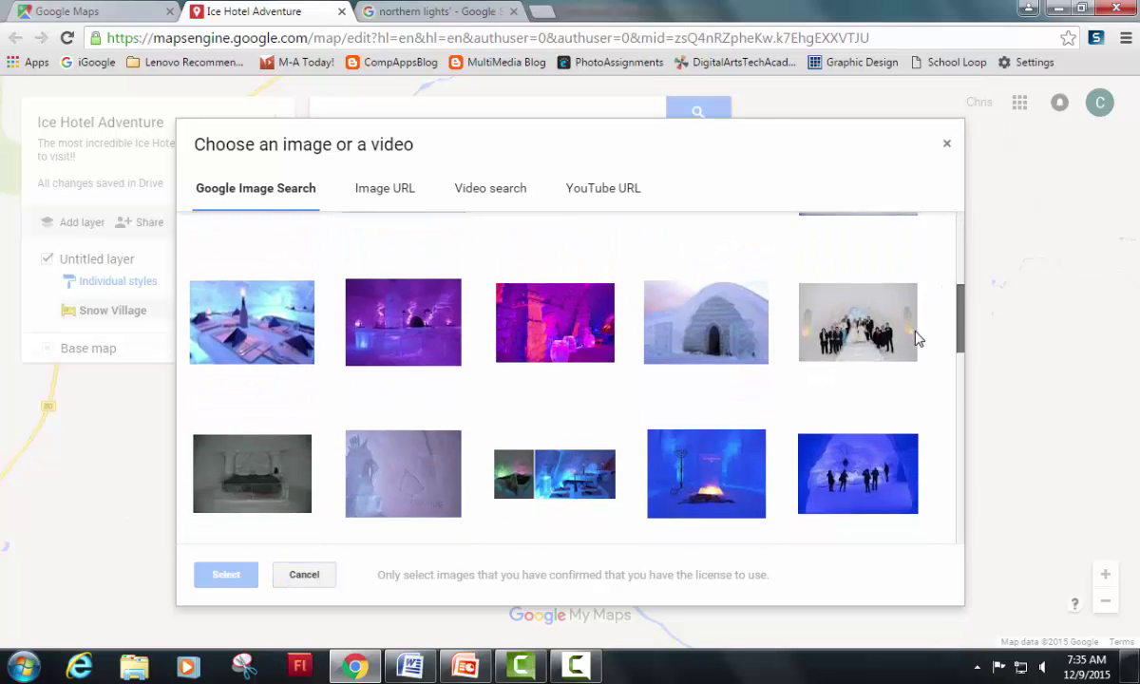
scroll(910, 323, "up", 4)
scroll(917, 257, "up", 1)
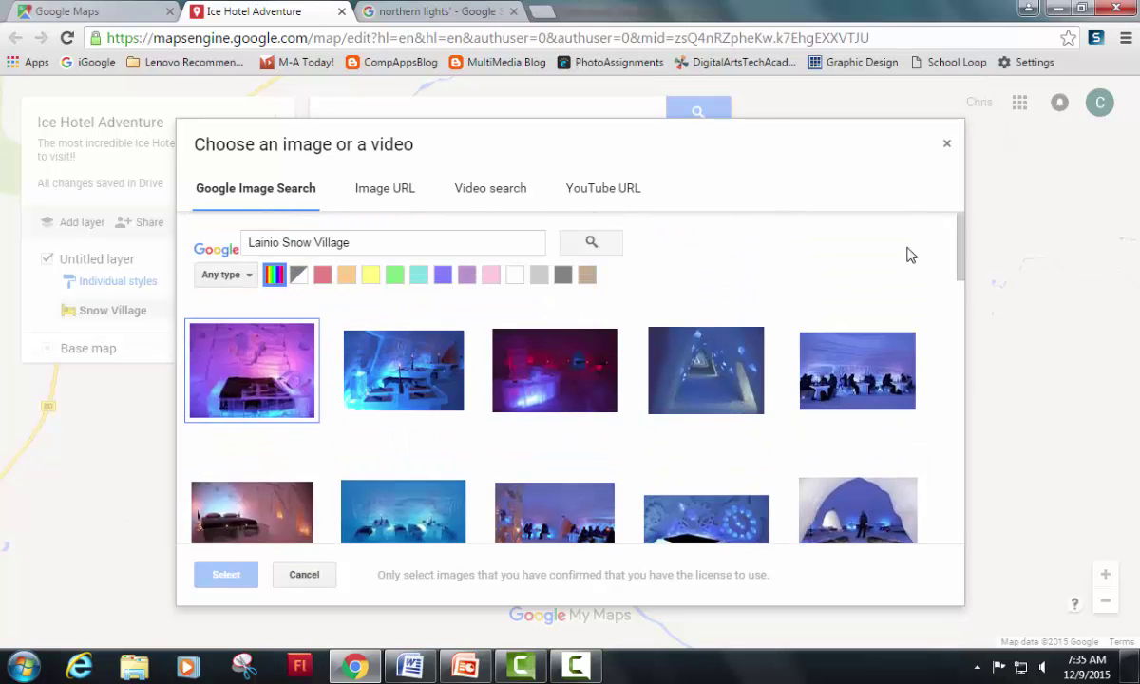
left_click(266, 394)
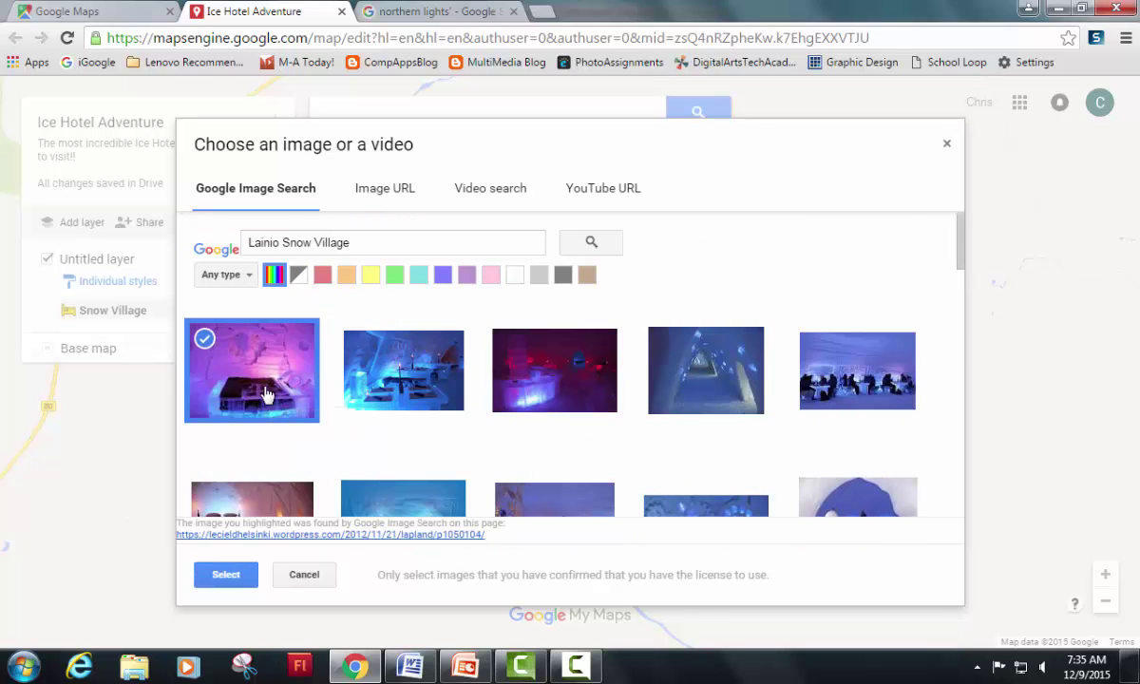
left_click(225, 574)
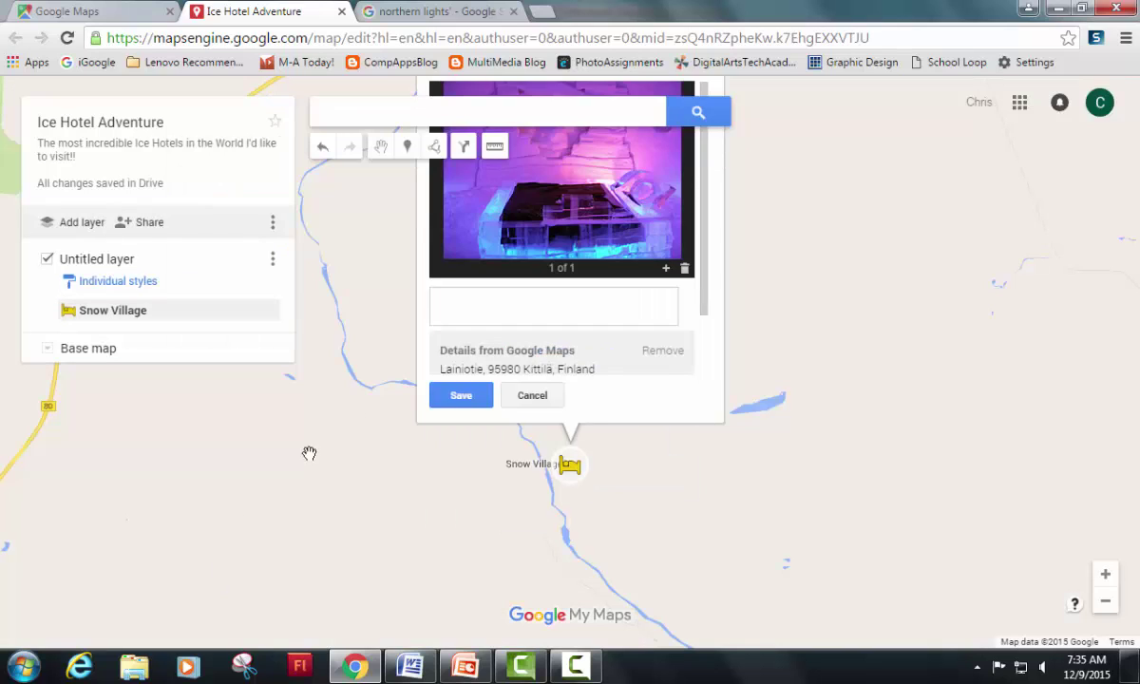
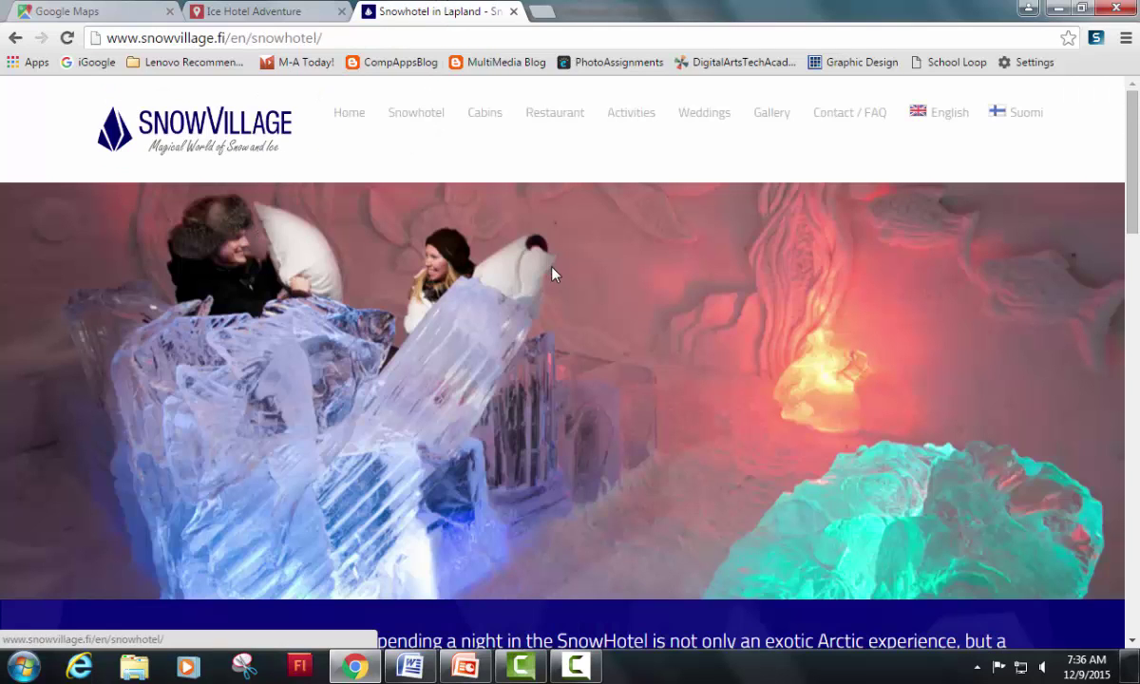
- Copy 'buffet breakfast in the warm log restaurant' from the Snow Suites text on the Snowhotel page
scroll(559, 294, "down", 10)
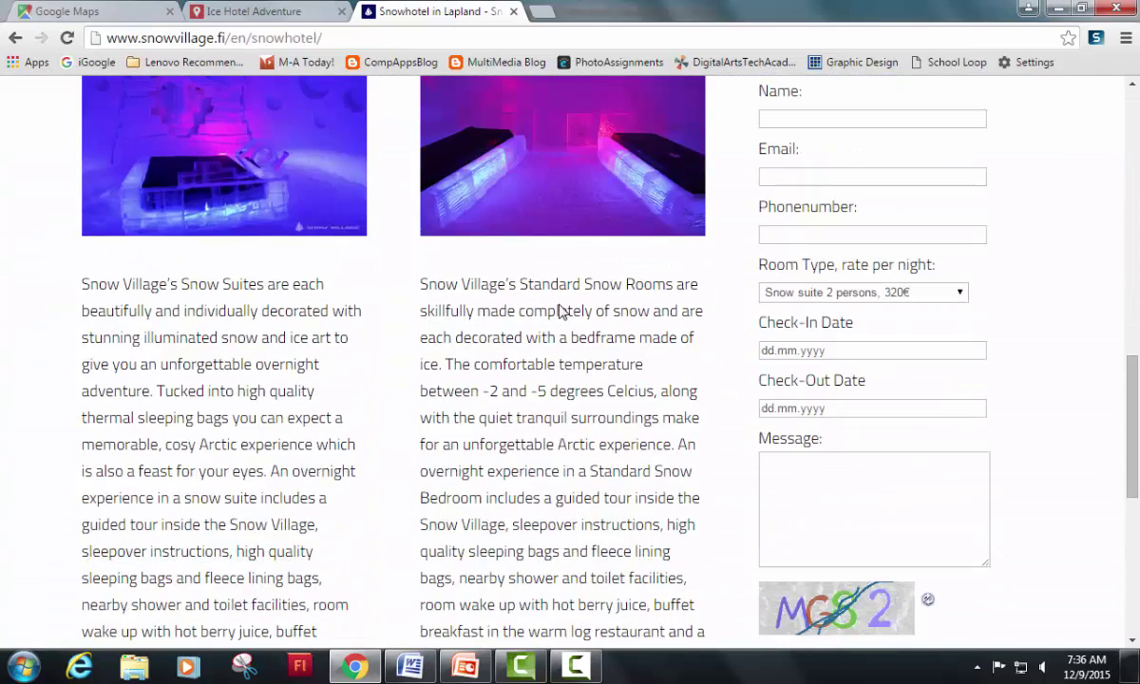
scroll(559, 306, "down", 2)
scroll(559, 303, "up", 1)
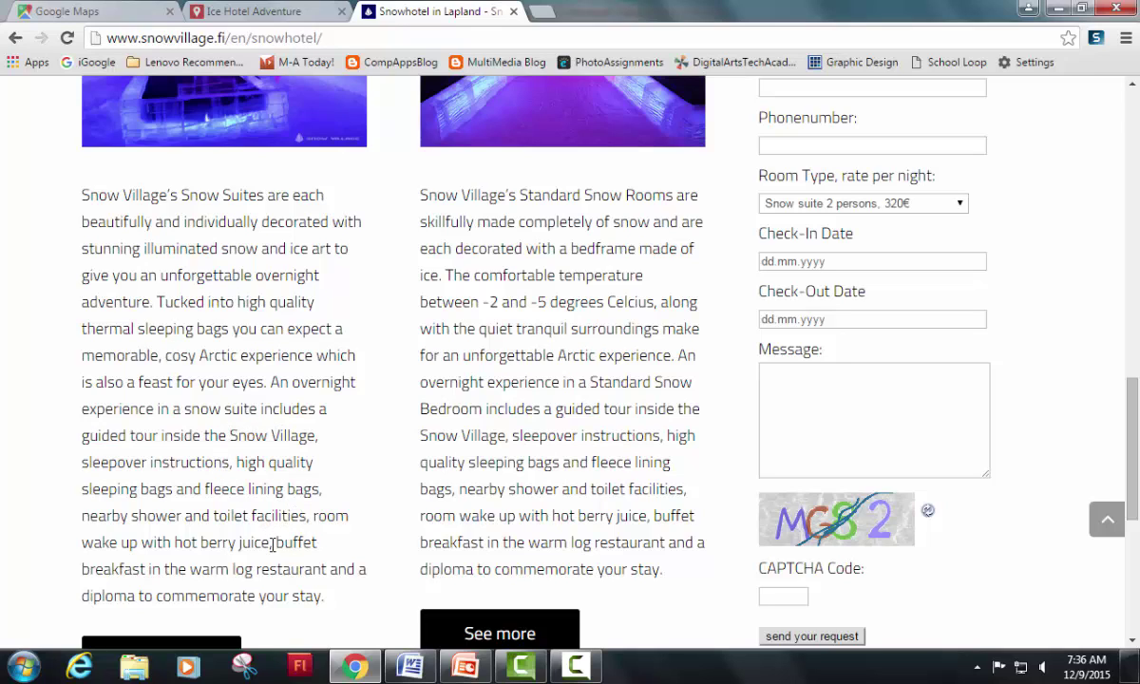
left_click_drag(278, 544, 329, 568)
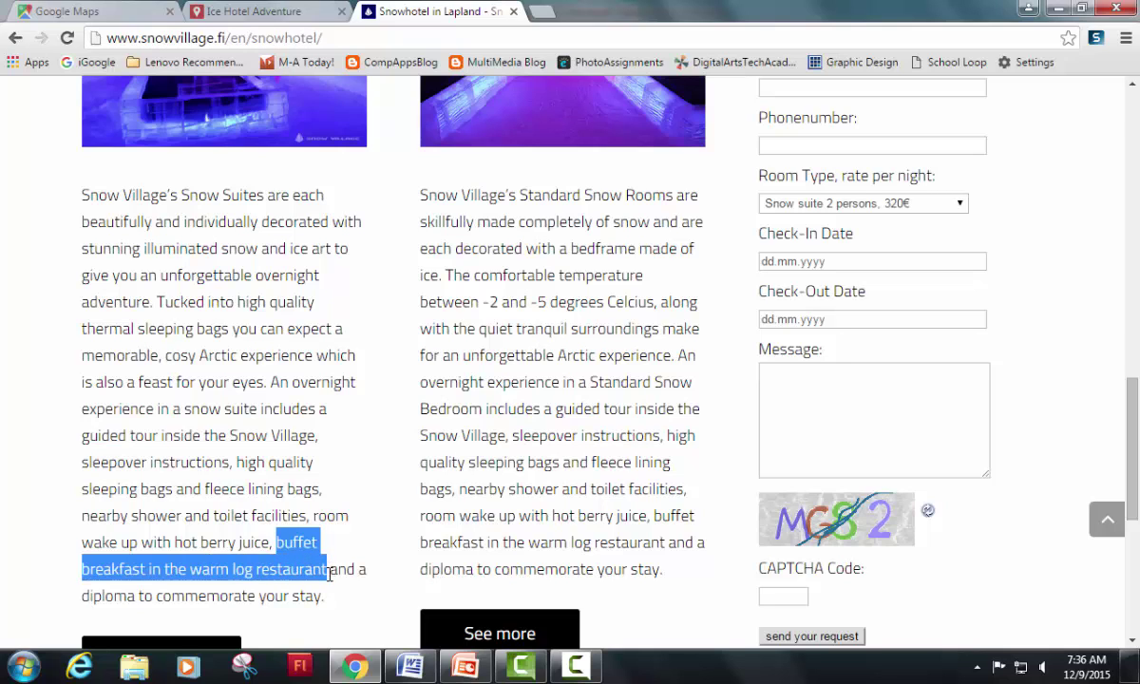
key("ctrl+c")
- Paste the breakfast phrase into the Lainio Snow Village description, save, and reopen it for editing
left_click(248, 10)
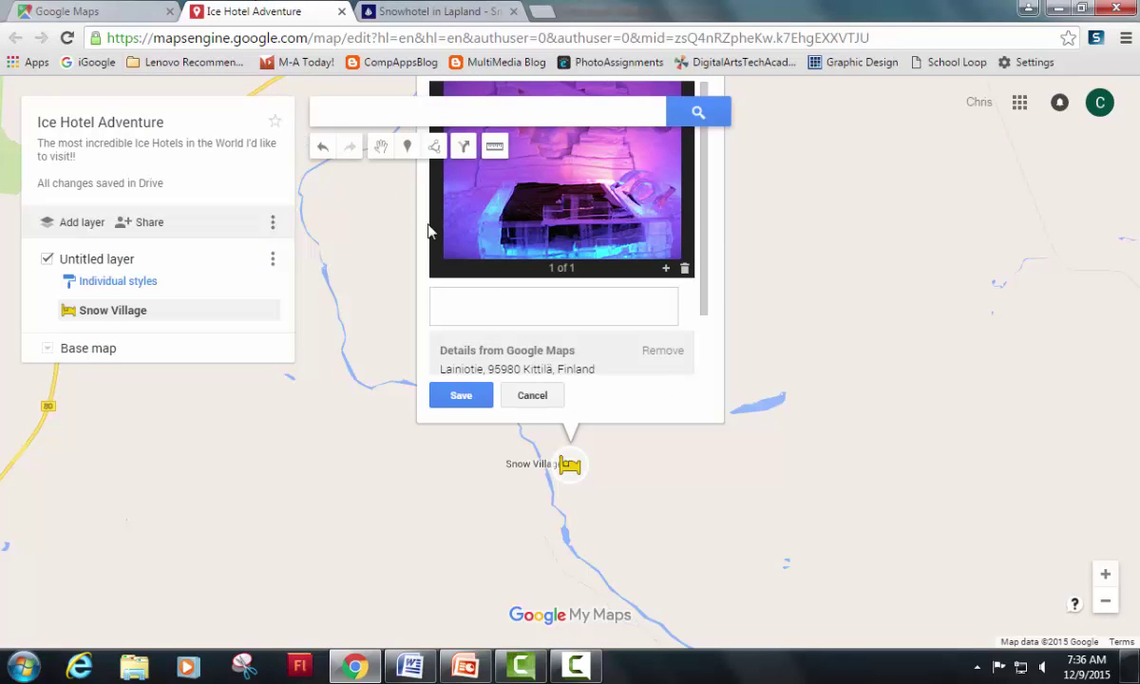
key("ctrl+v")
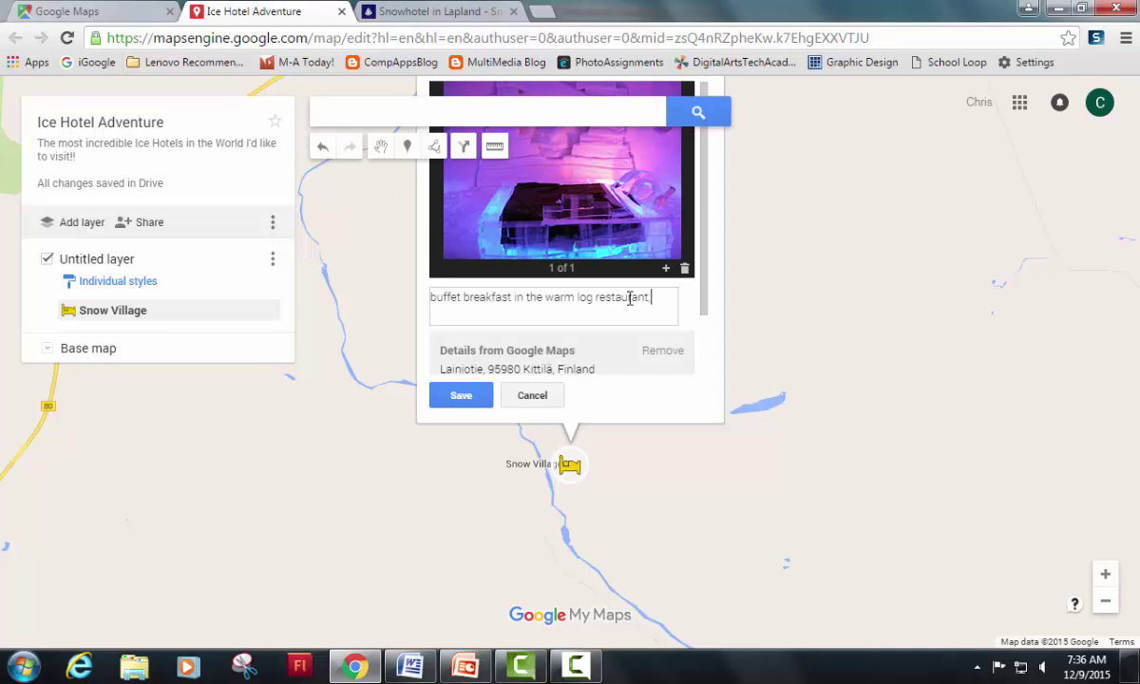
left_click(478, 397)
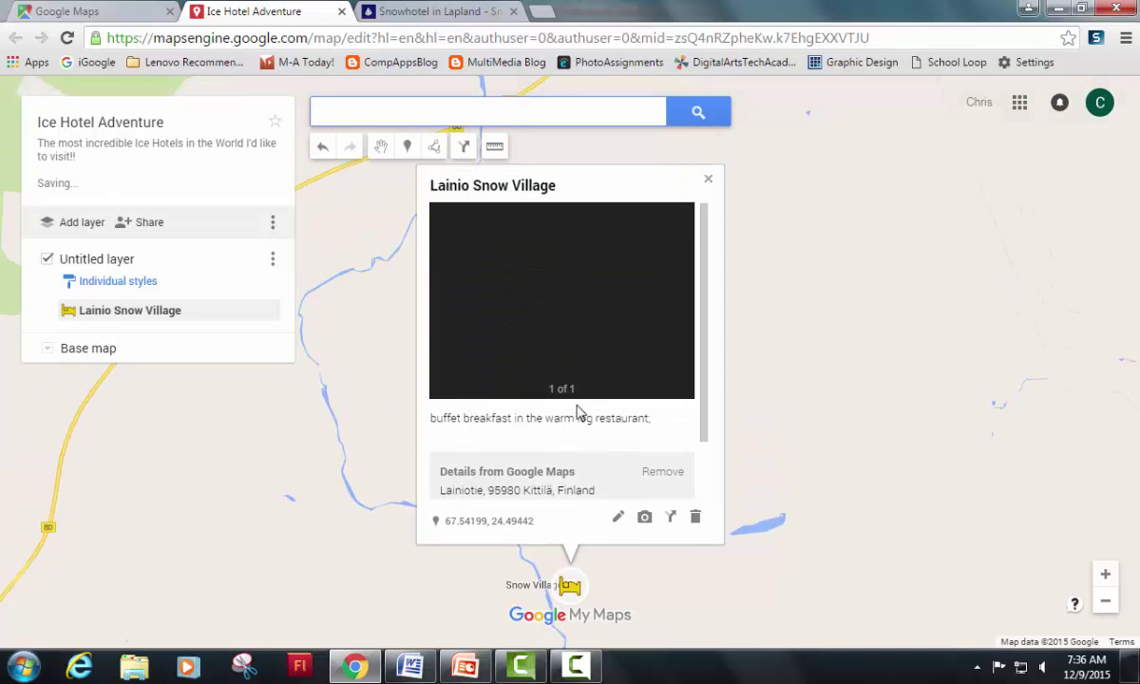
left_click(617, 521)
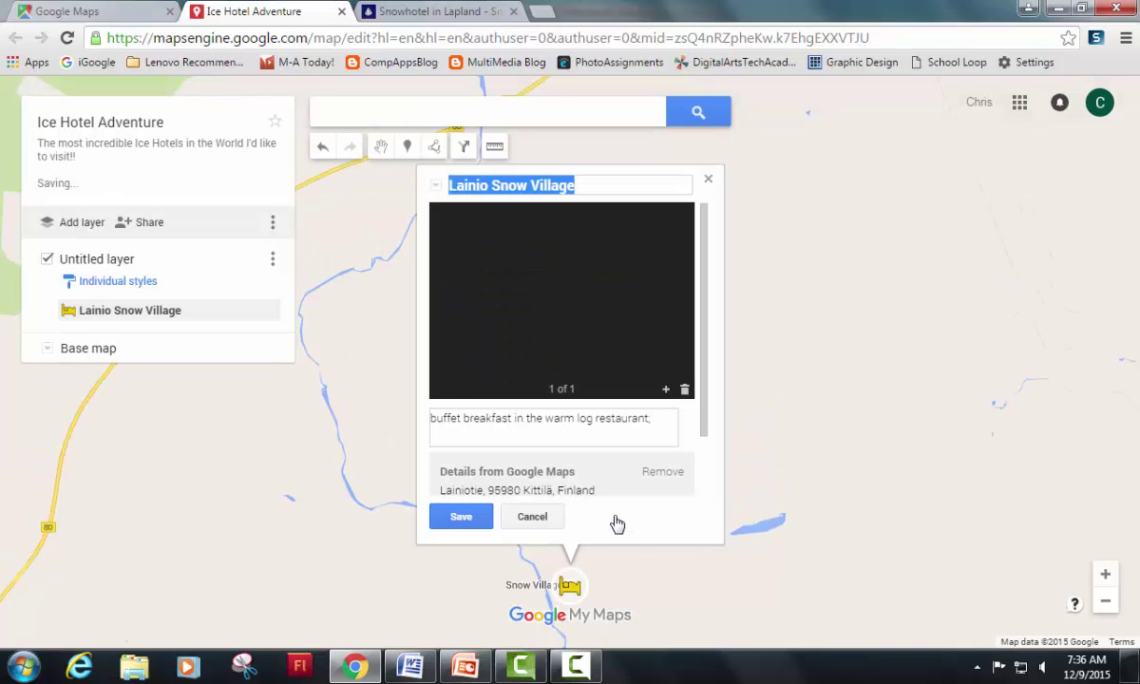
left_click(656, 420)
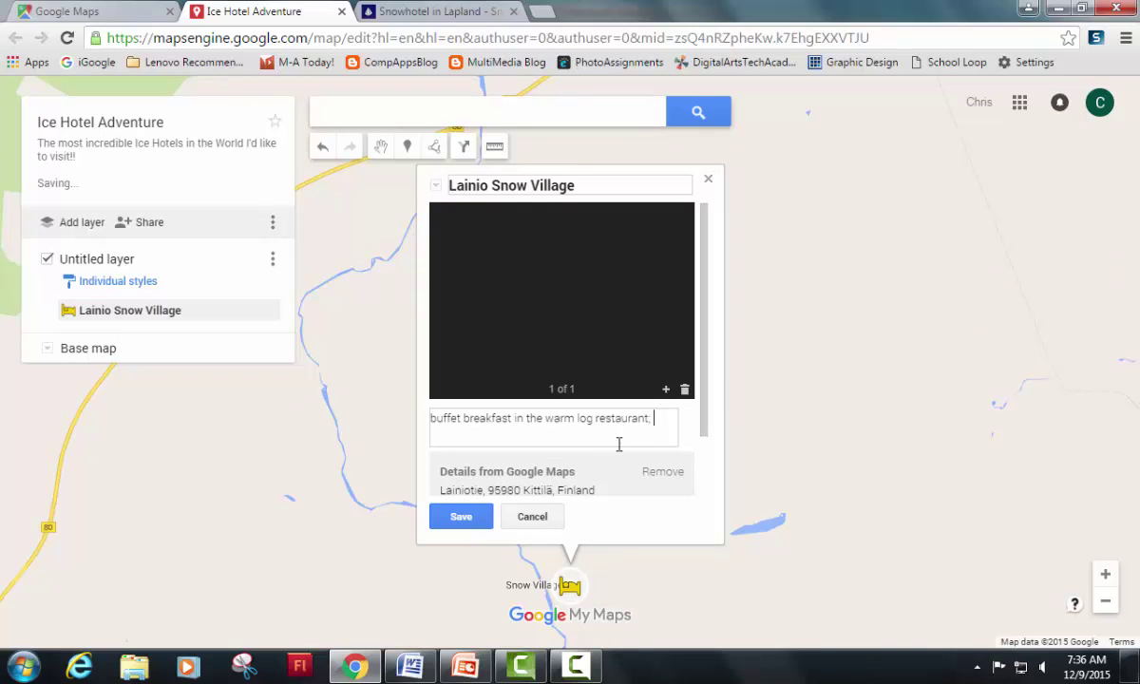
mouse_move(354, 670)
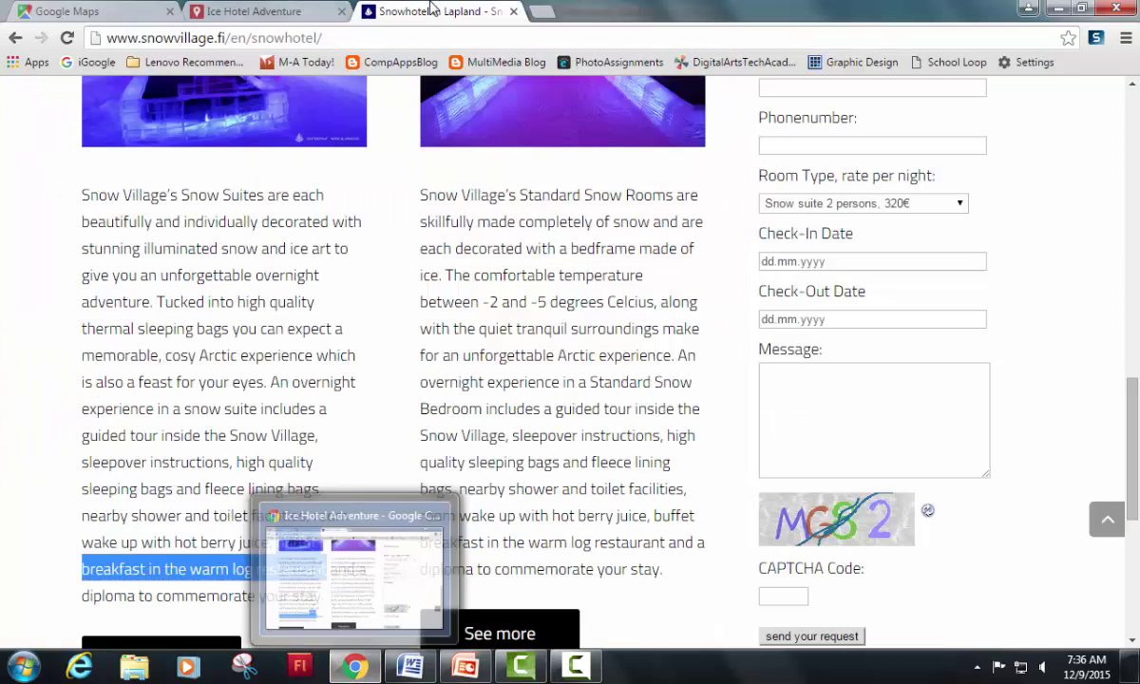
- Select the Standard Snow Rooms sentence about snow rooms with an ice bedframe on the Snowhotel page
key("ctrl+Tab")
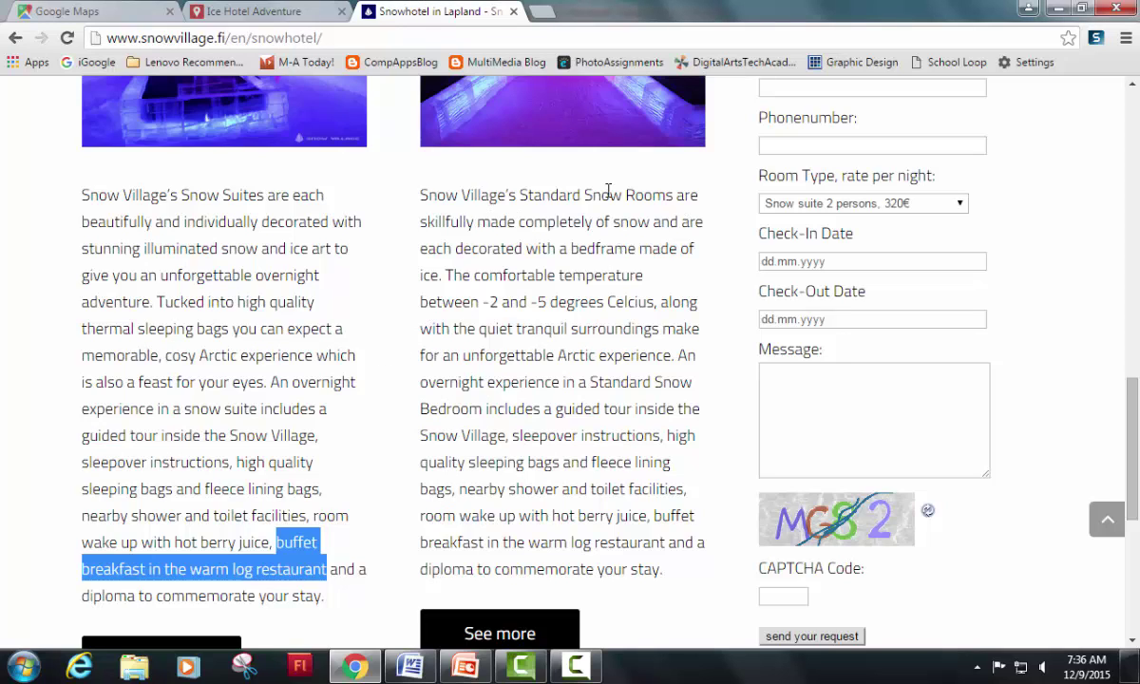
left_click_drag(626, 195, 440, 274)
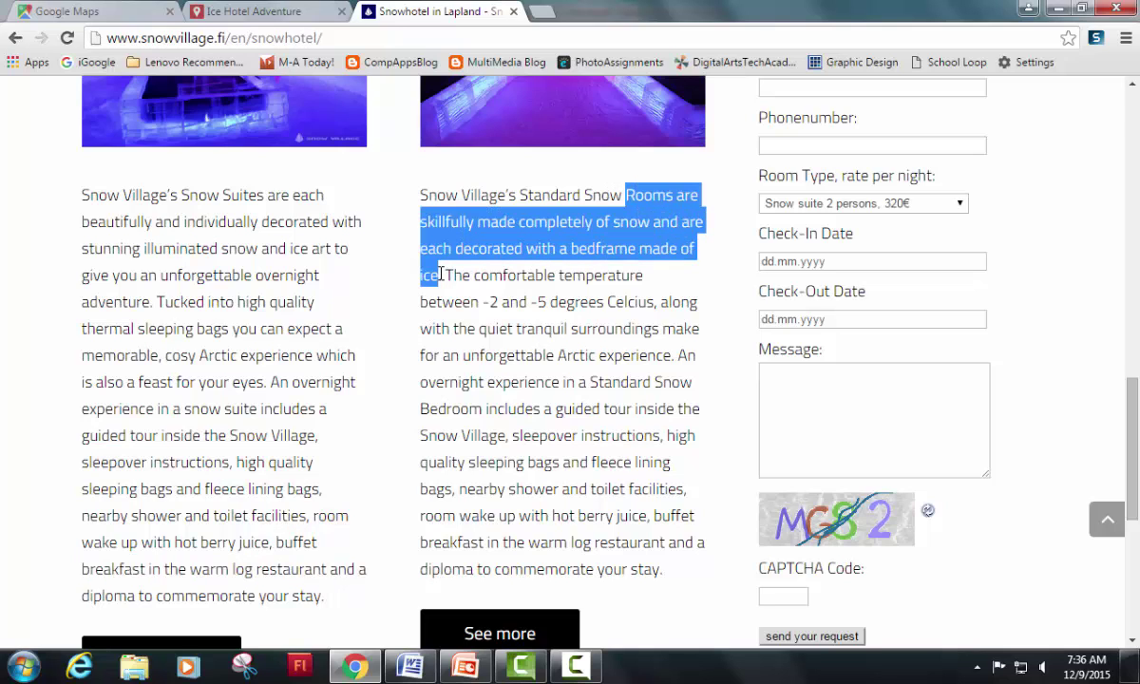
left_click(244, 11)
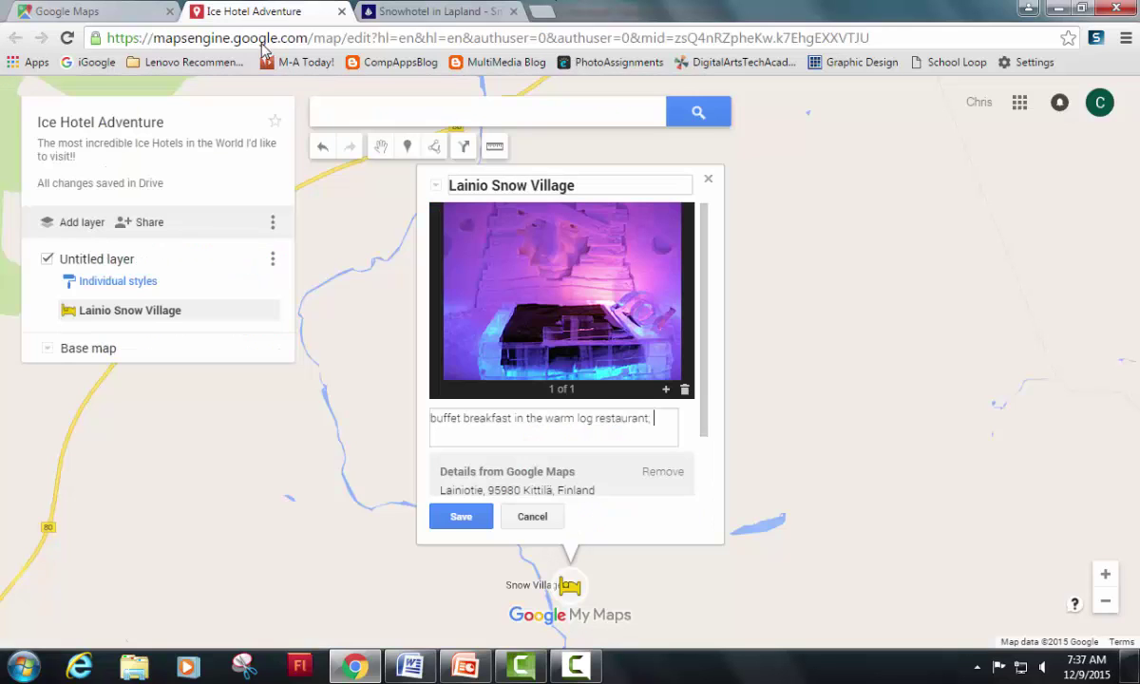
- Paste the rooms sentence, capitalise 'Buffet', delete 'skillfully', and replace 'are each decorated with' with 'have'
key("ctrl+v")
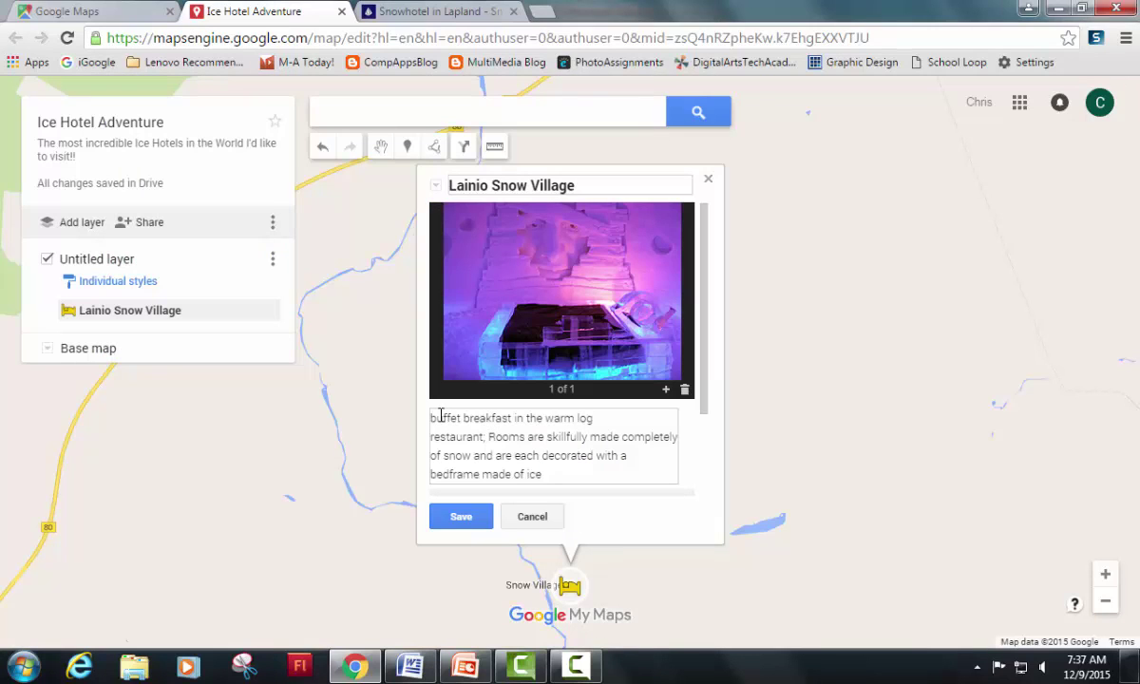
left_click_drag(439, 417, 428, 421)
type("B")
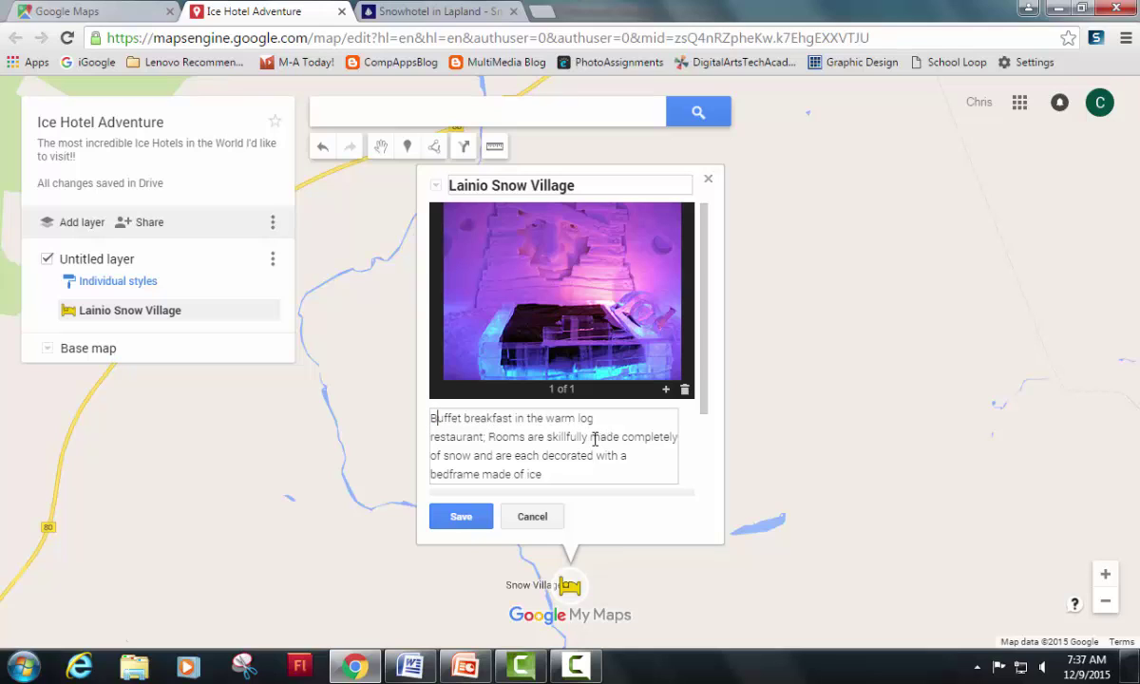
left_click_drag(590, 437, 548, 436)
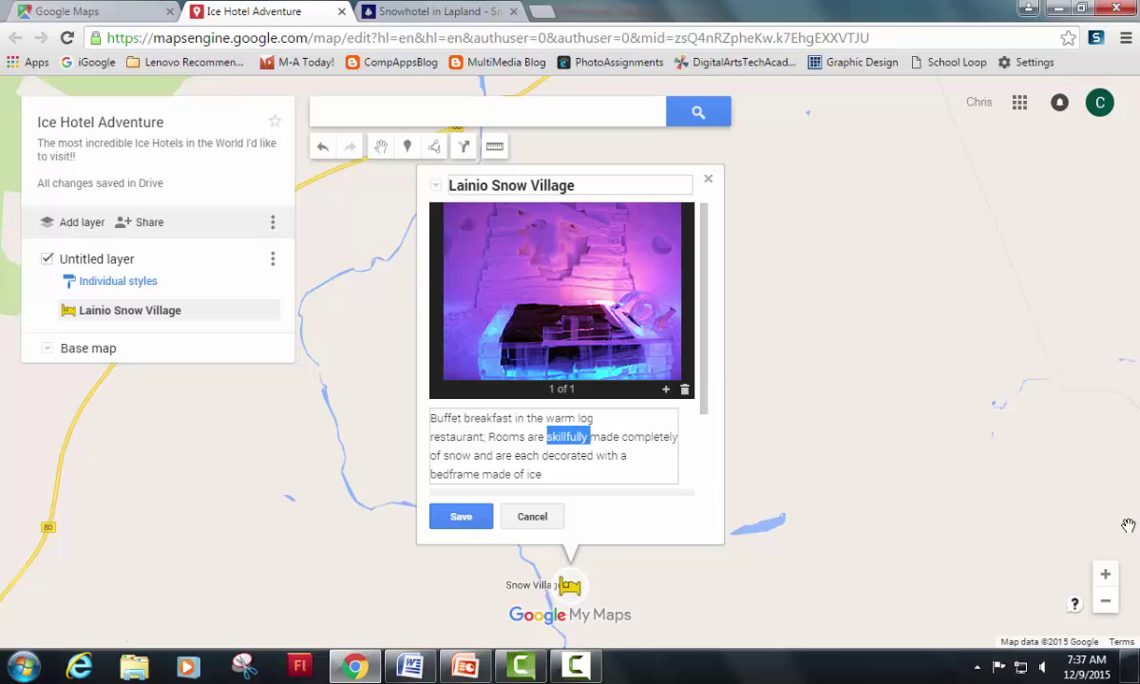
key("BackSpace")
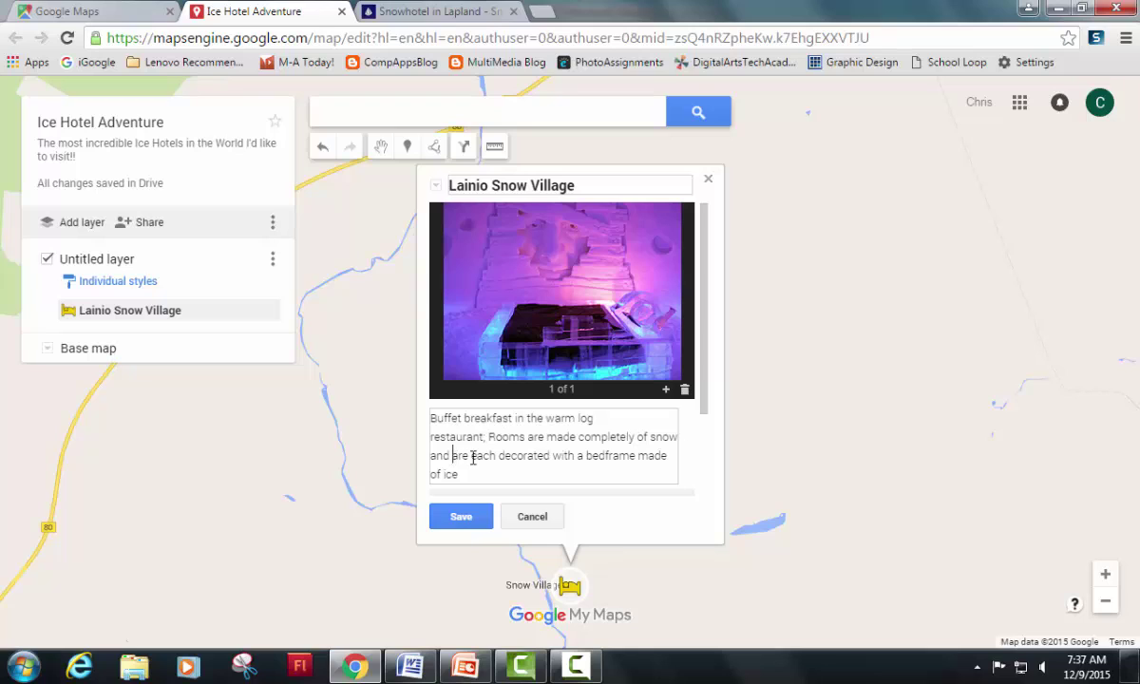
left_click_drag(456, 457, 577, 459)
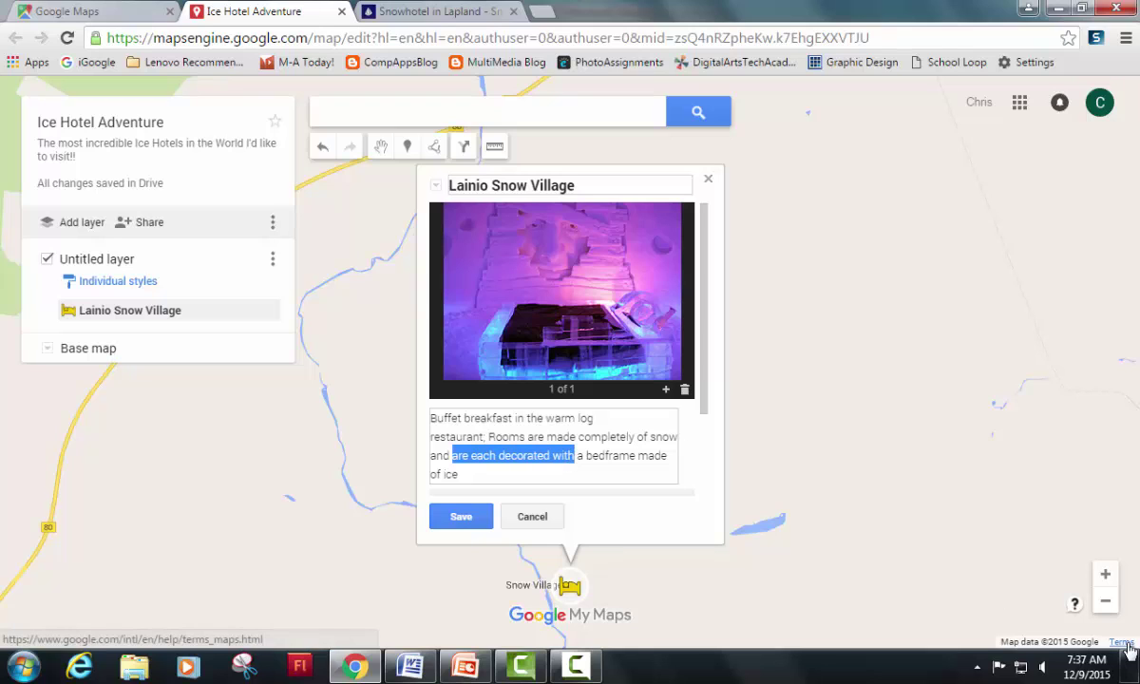
type("have")
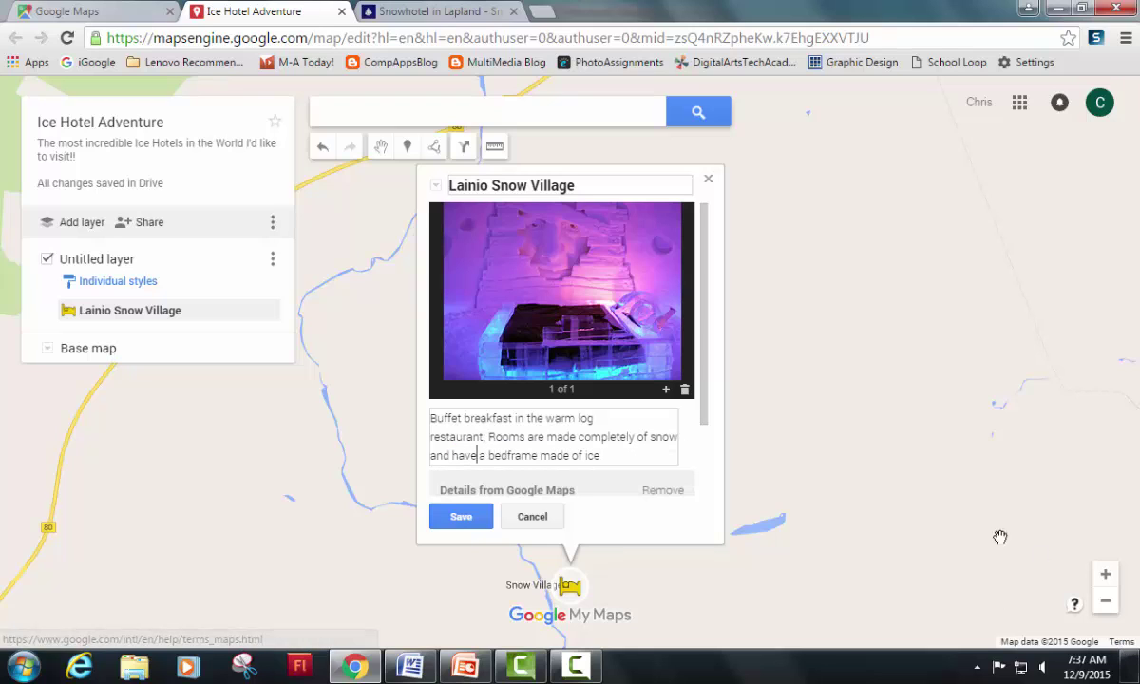
type(".")
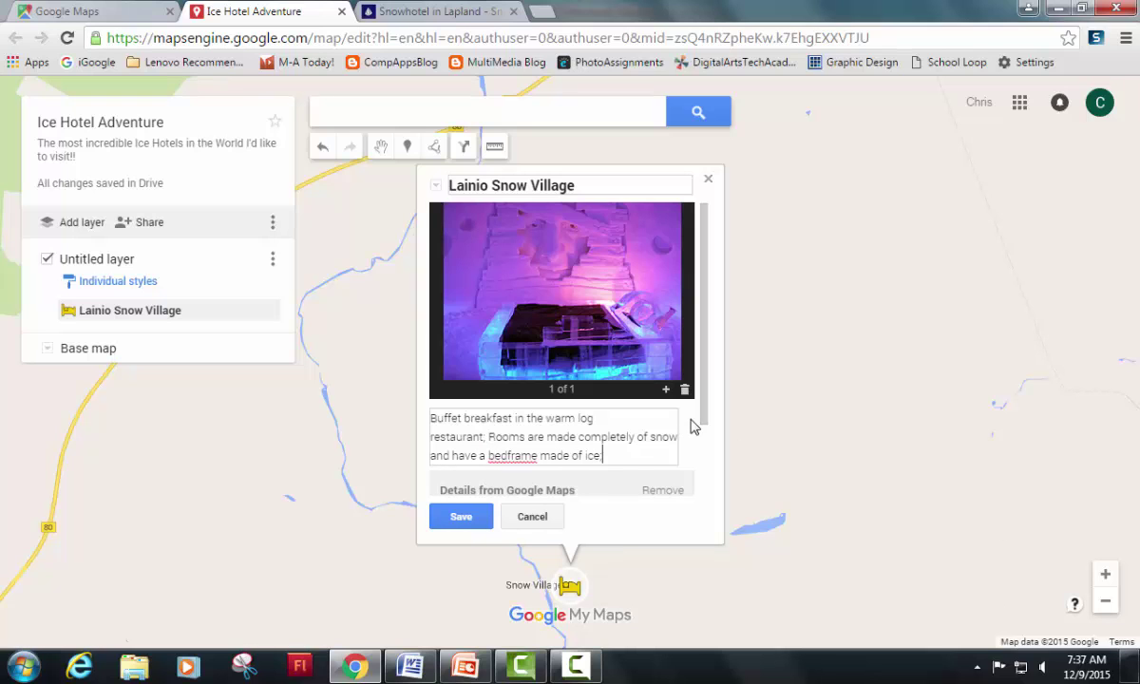
left_click(432, 12)
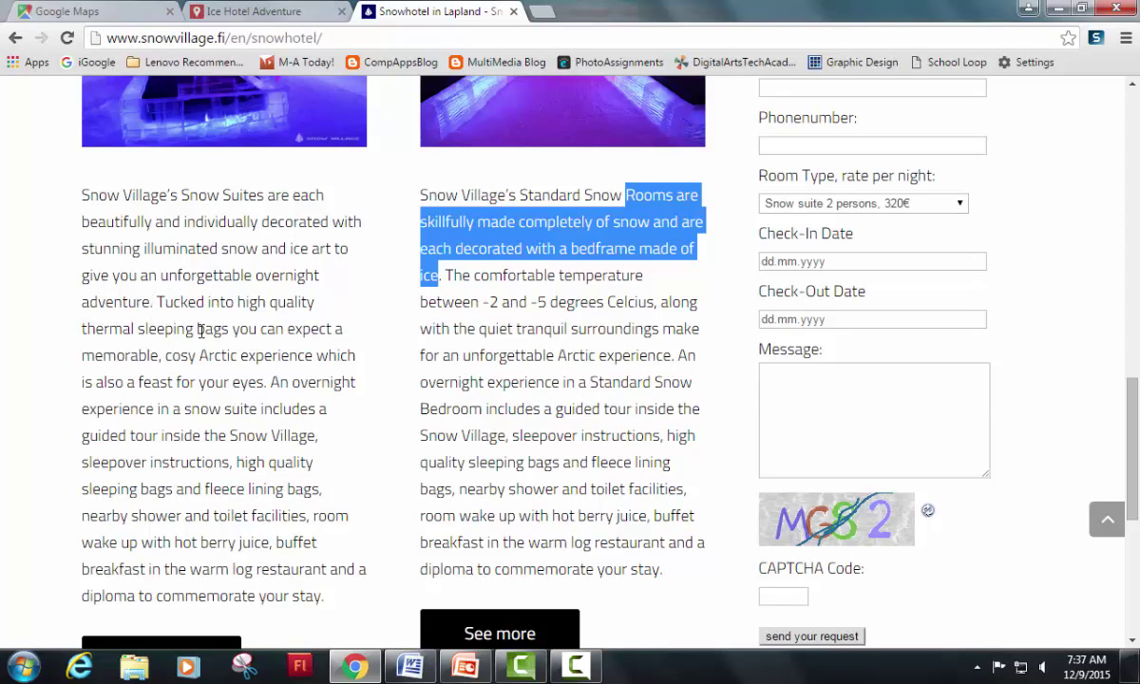
- Copy 'high quality thermal sleeping bags' from the Snow Suites text using the right-click menu
left_click_drag(237, 303, 233, 328)
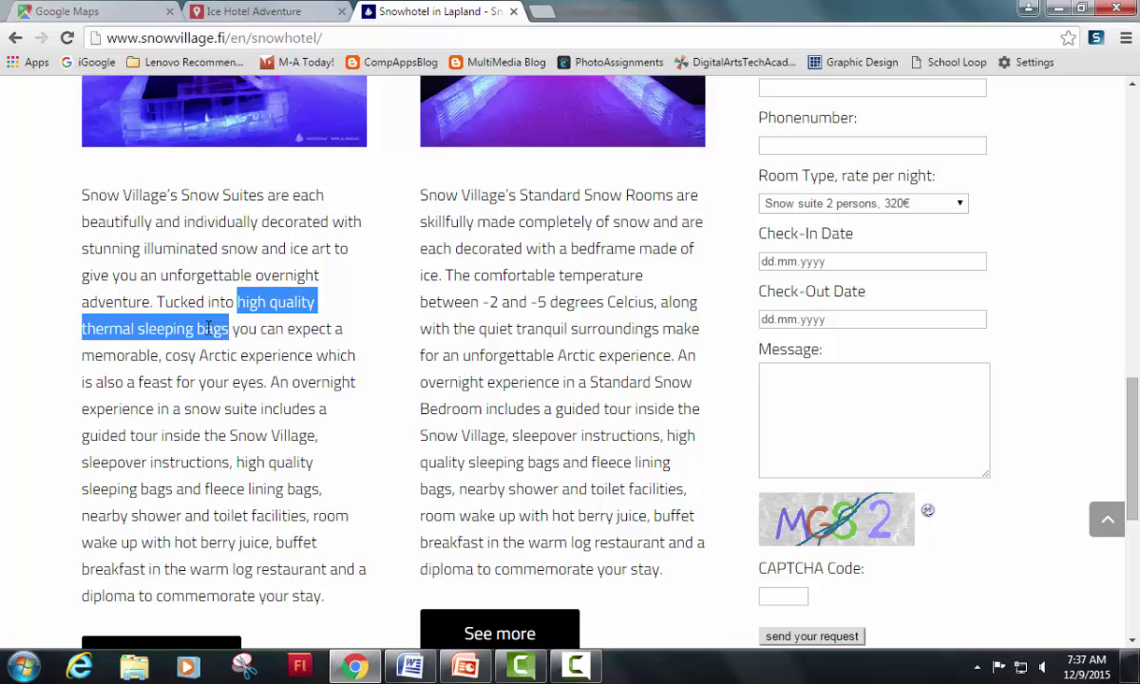
right_click(209, 328)
left_click(255, 338)
left_click(261, 8)
- Append the sleeping bags phrase, correct 'bedframe' to 'bed-frame', save, and close the info card
key("ctrl+v")
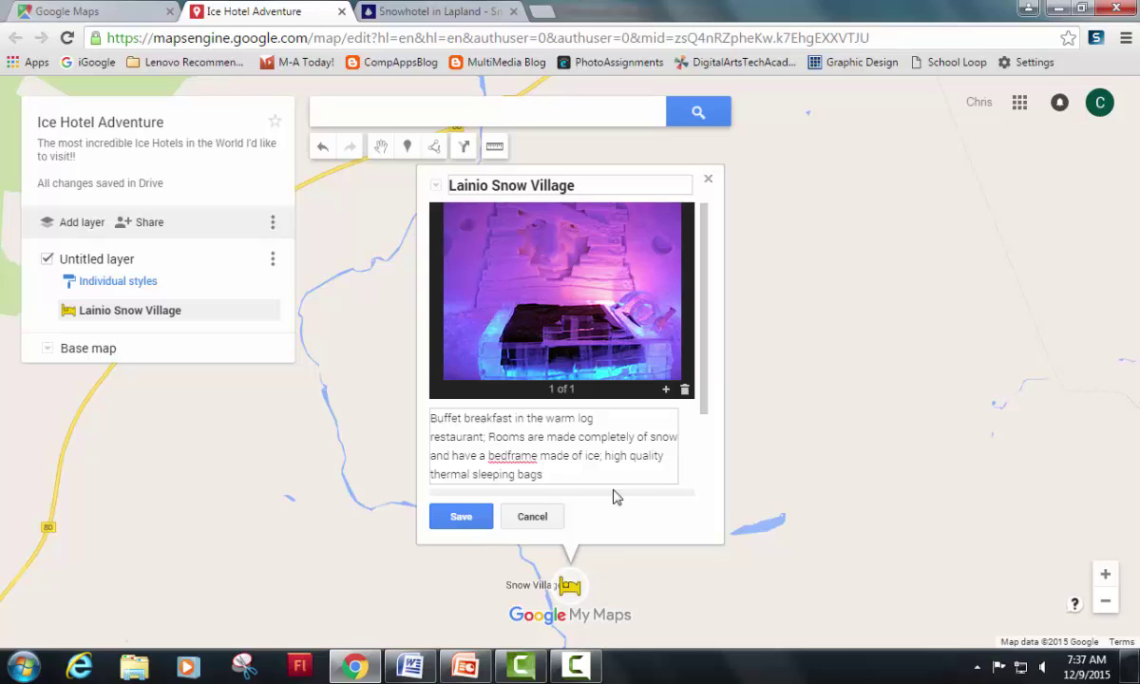
right_click(513, 459)
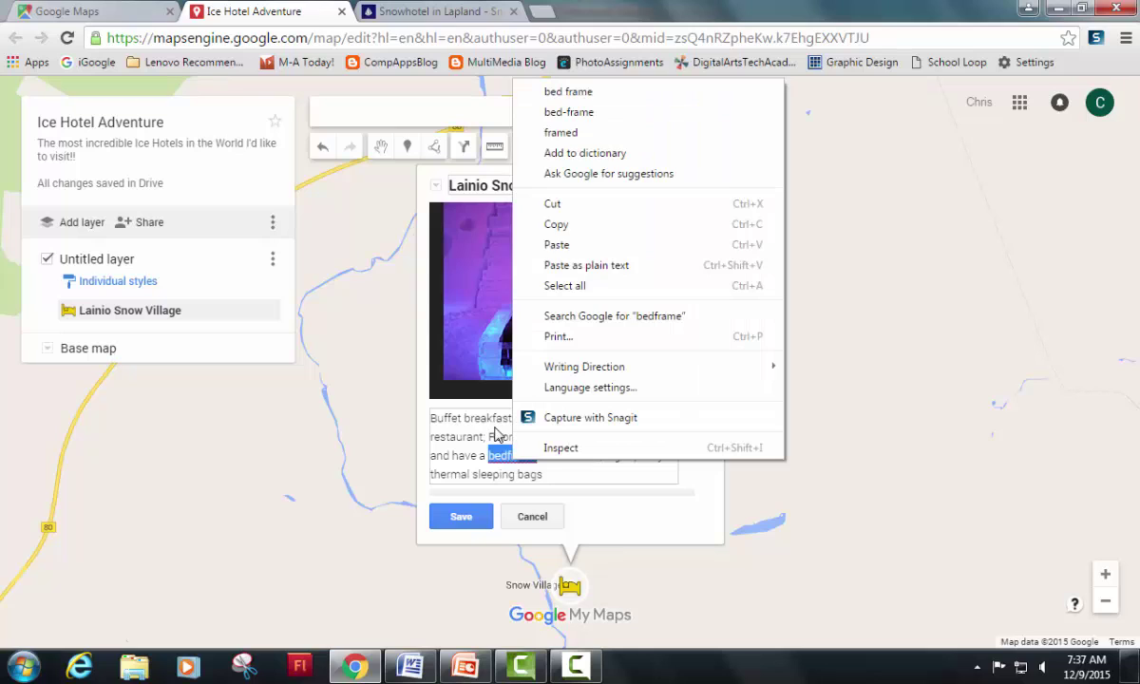
left_click(549, 115)
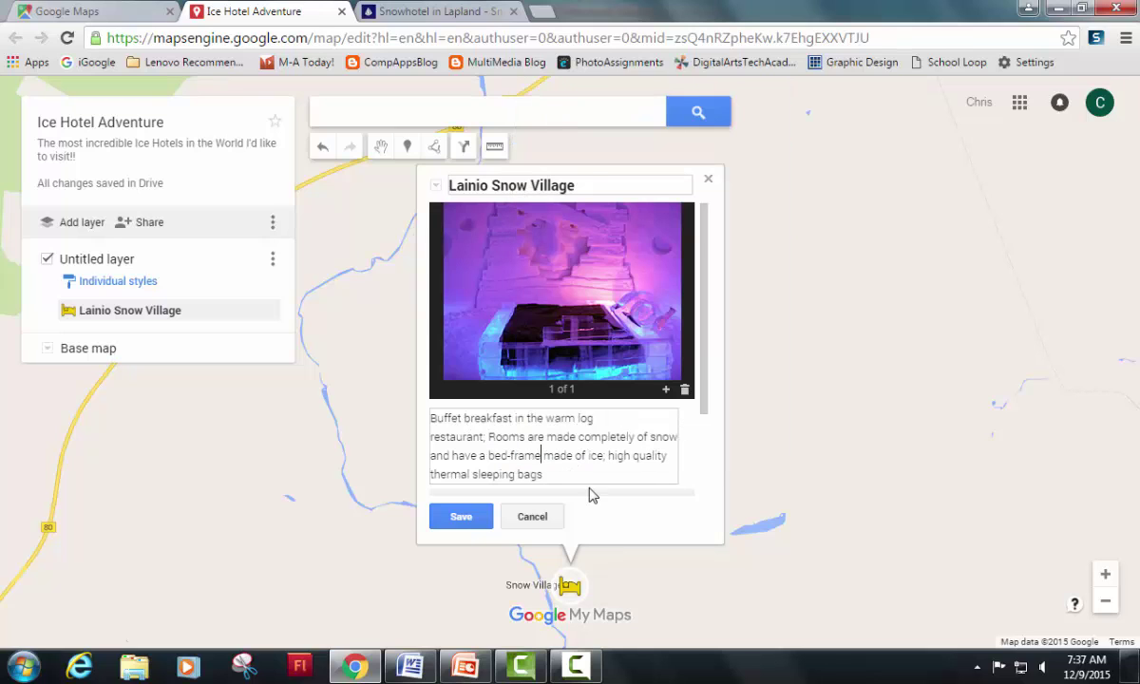
left_click(460, 518)
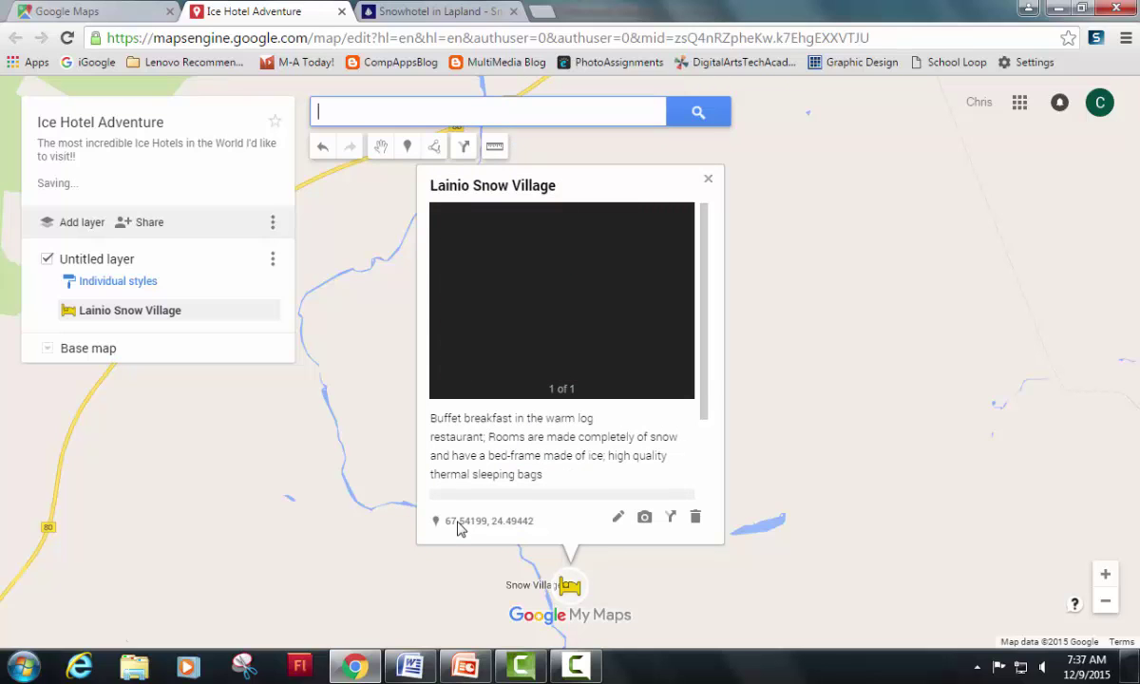
left_click(711, 183)
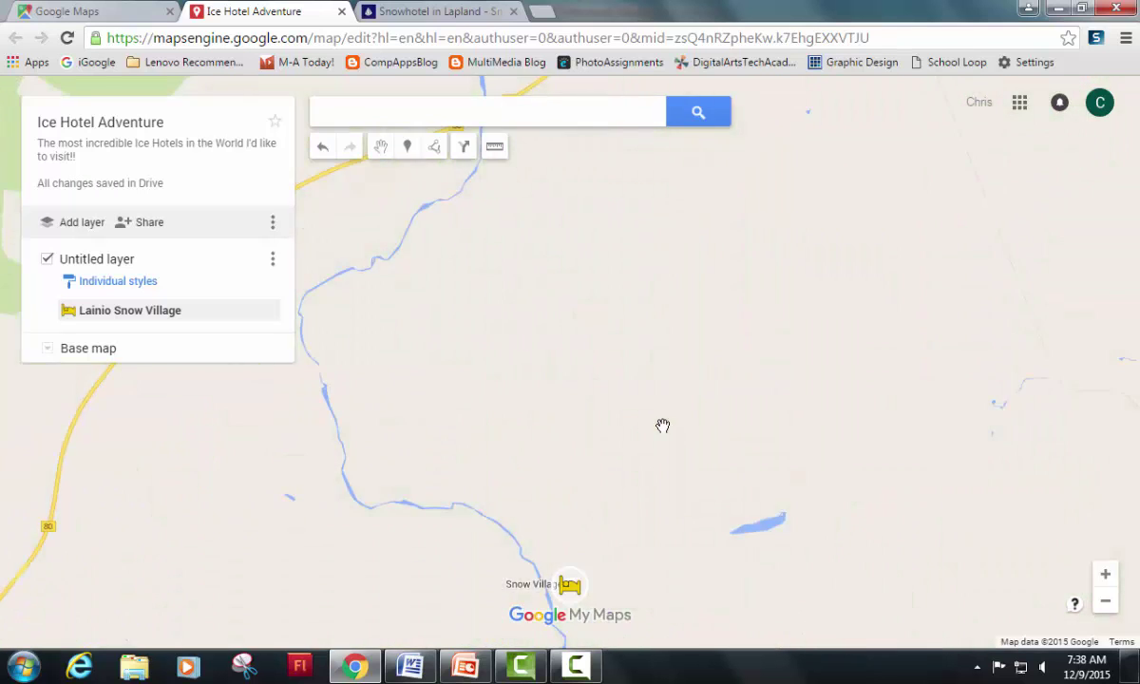
- Rename the untitled layer holding Lainio Snow Village to 'Ice Hotels'
left_click(93, 260)
type("Ice ")
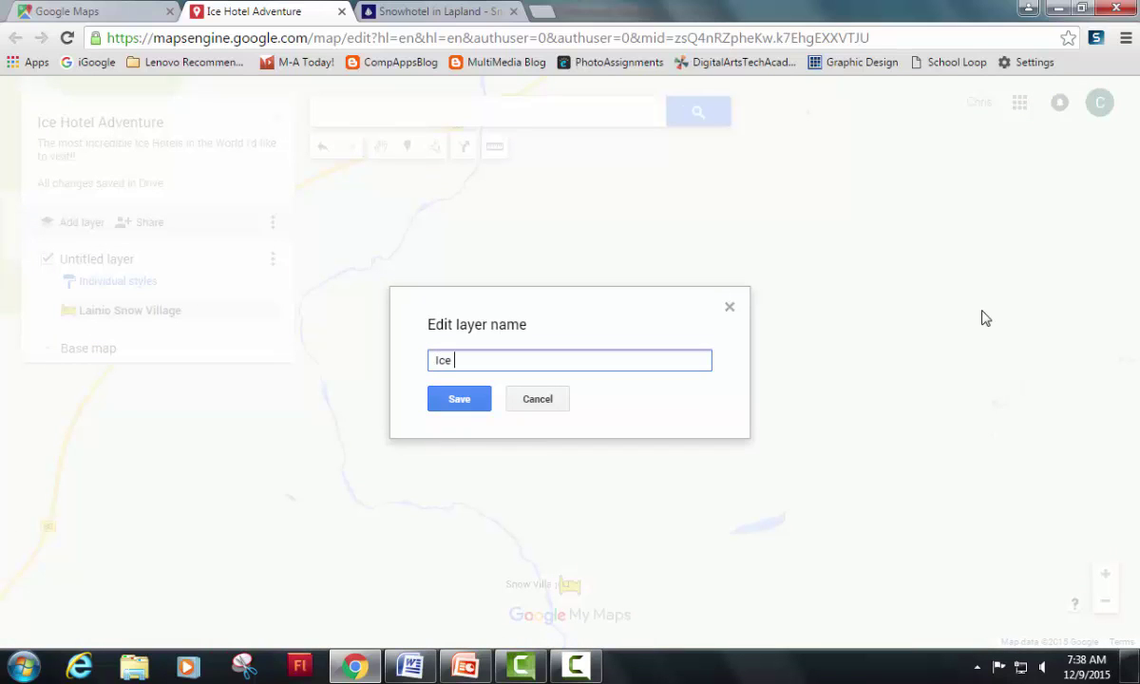
type("Hotels")
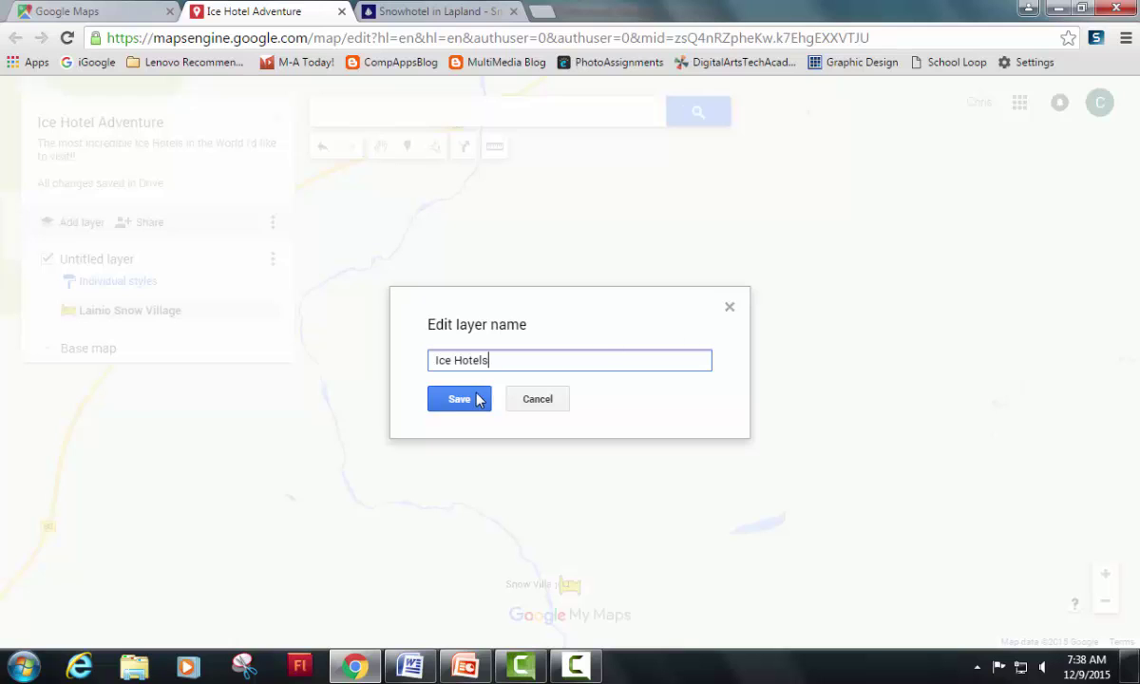
left_click(473, 399)
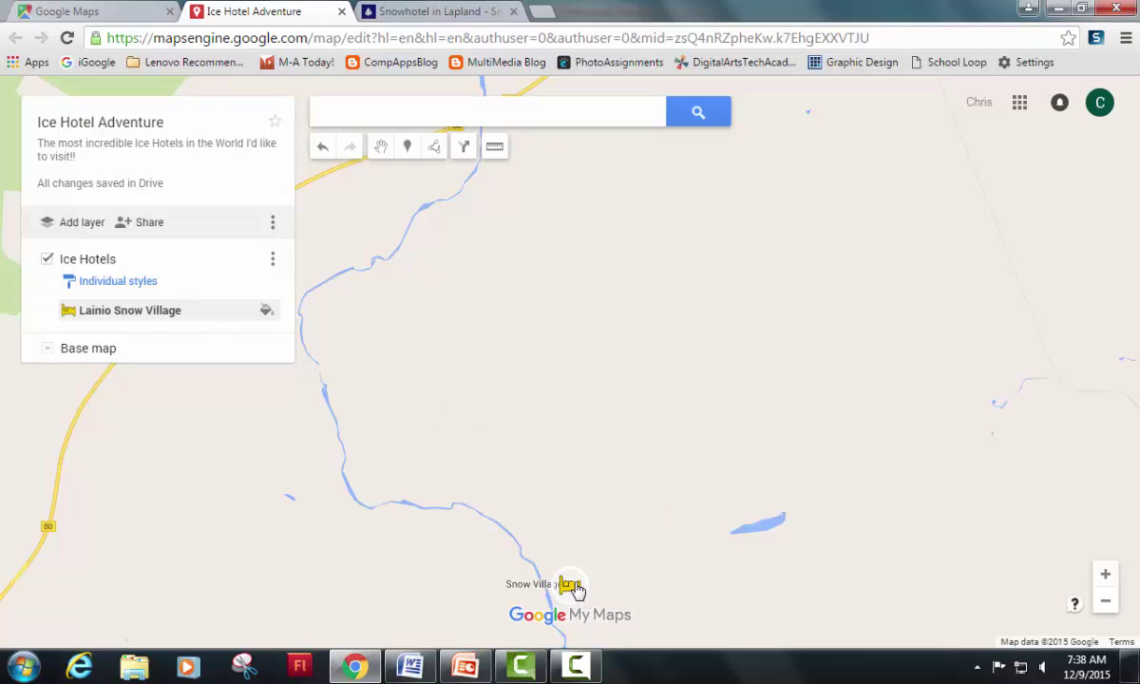
- Copy Balea Lake Ice Hotel from the Word 'Top Ice Hotels!' list and return to the map
left_click(580, 671)
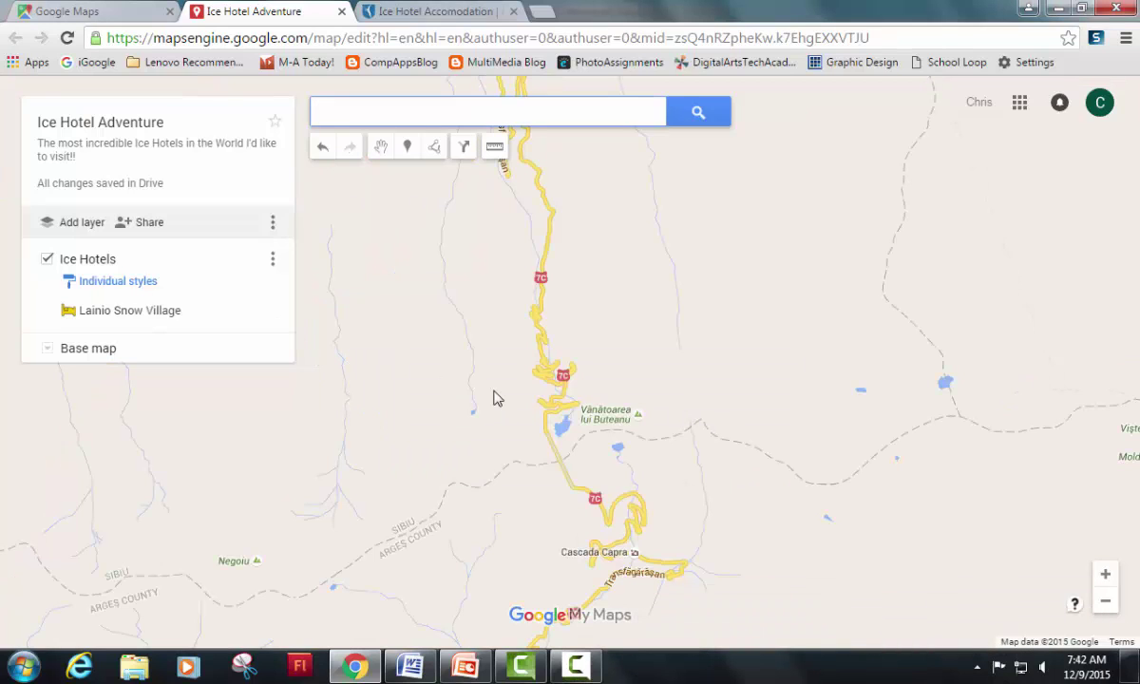
left_click(407, 668)
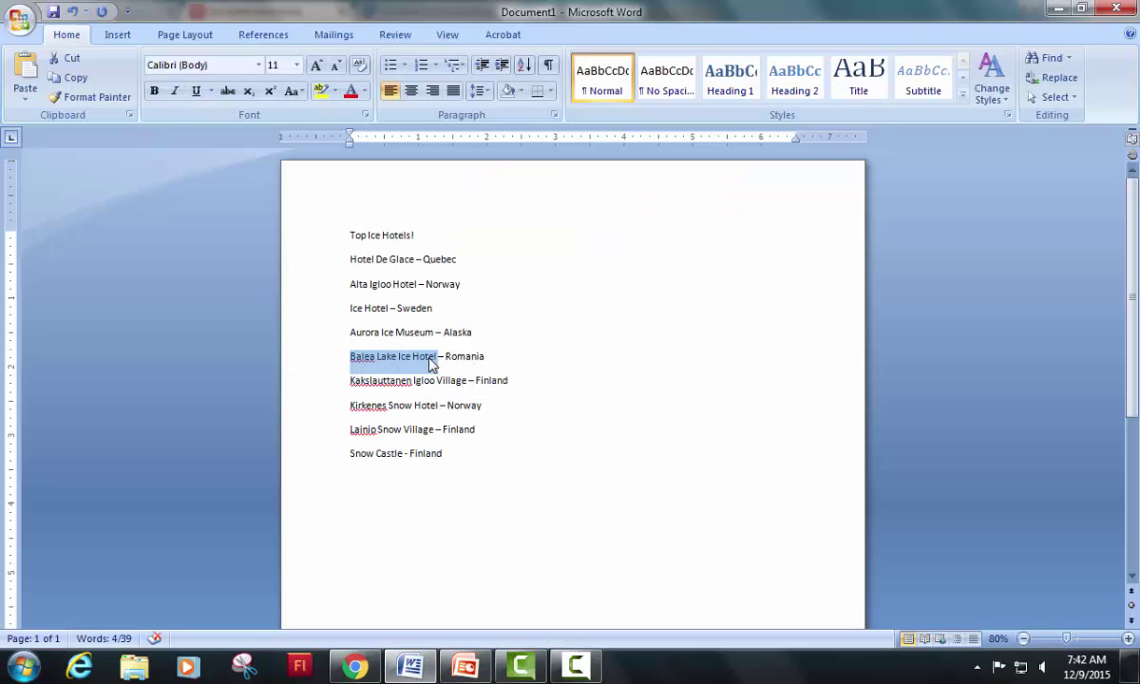
left_click(403, 669)
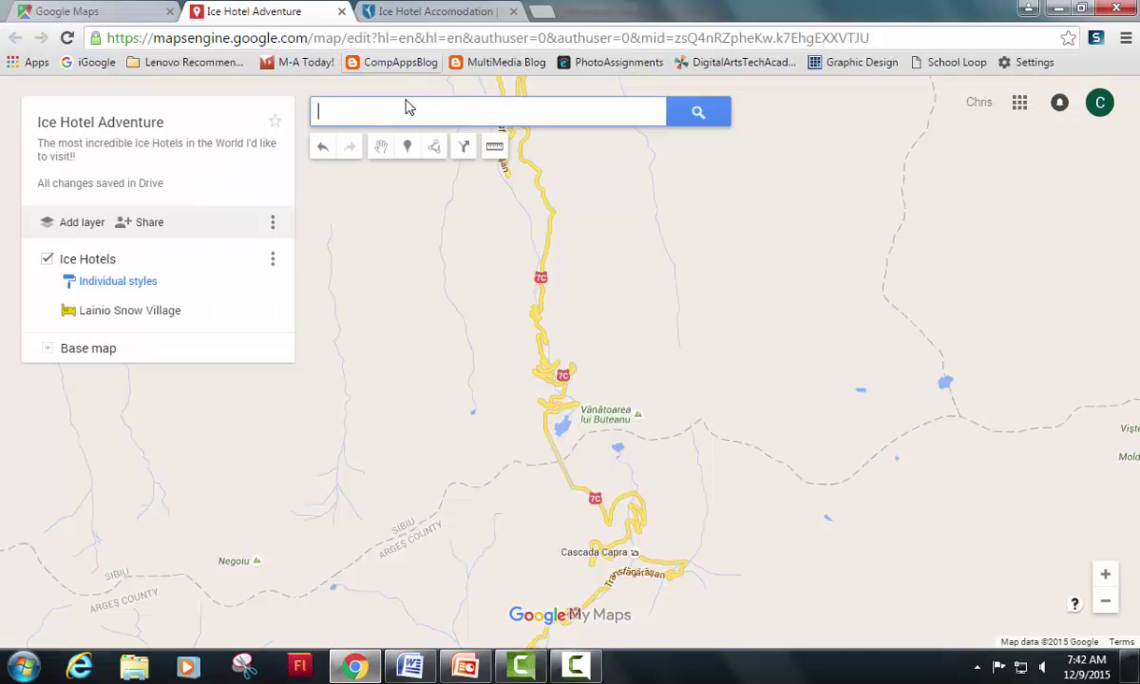
- Search for Balea Lake Ice Hotel and add Hotel of Ice Balea Lac to the Ice Hotels layer
key("ctrl+v")
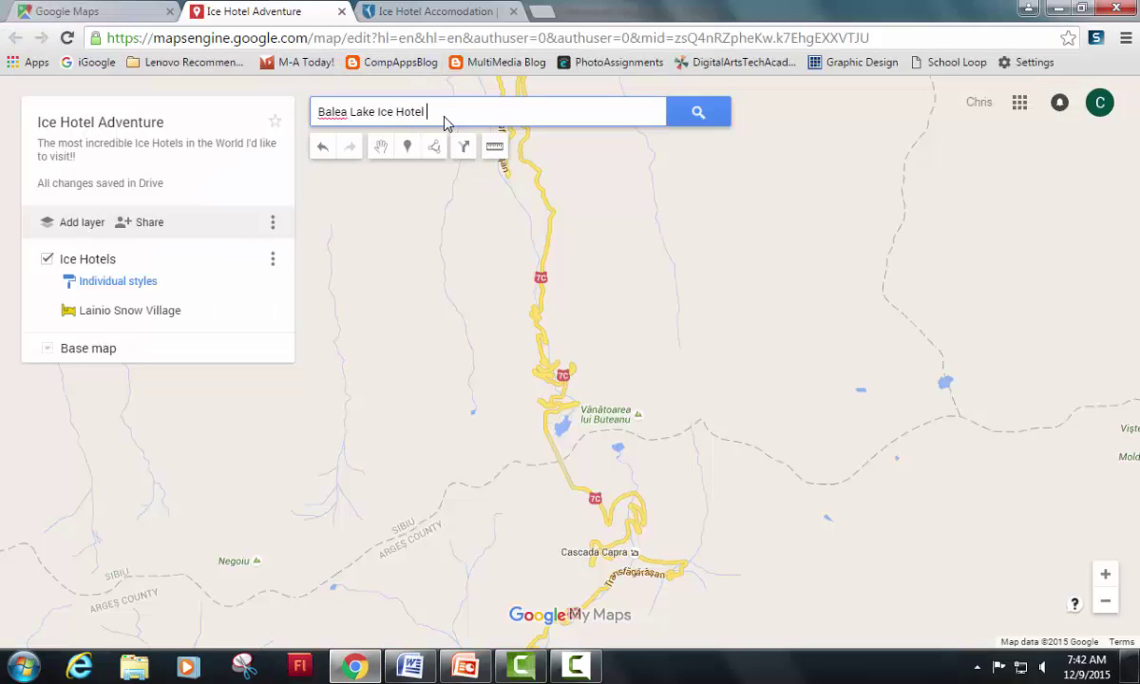
left_click(696, 112)
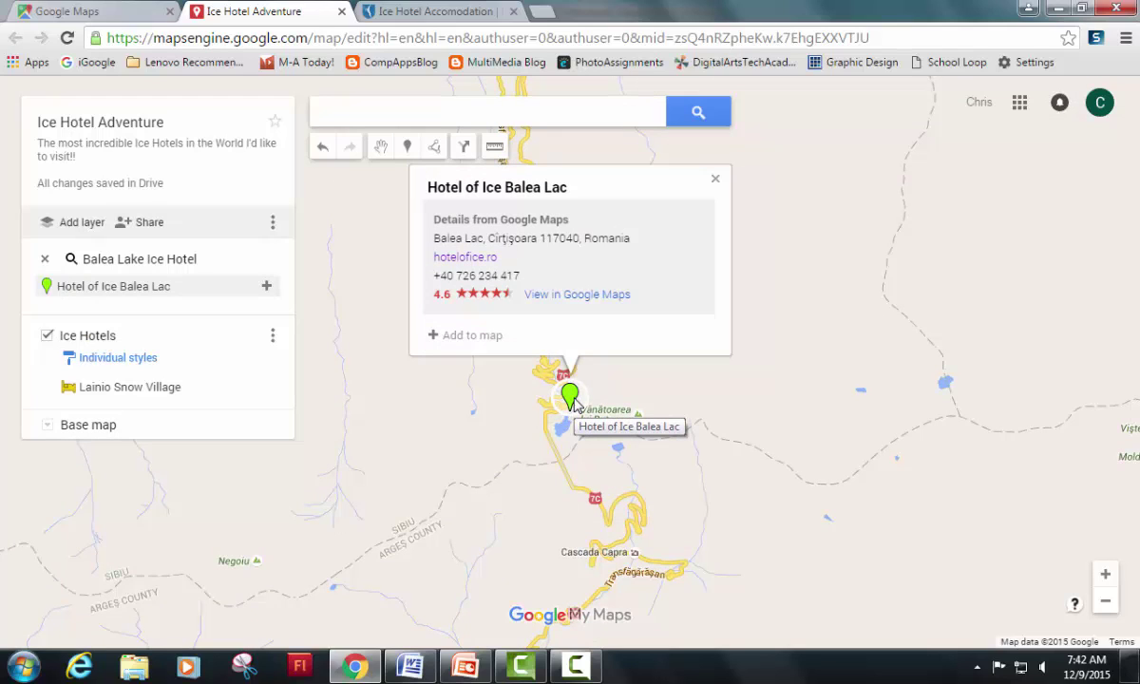
left_click(267, 287)
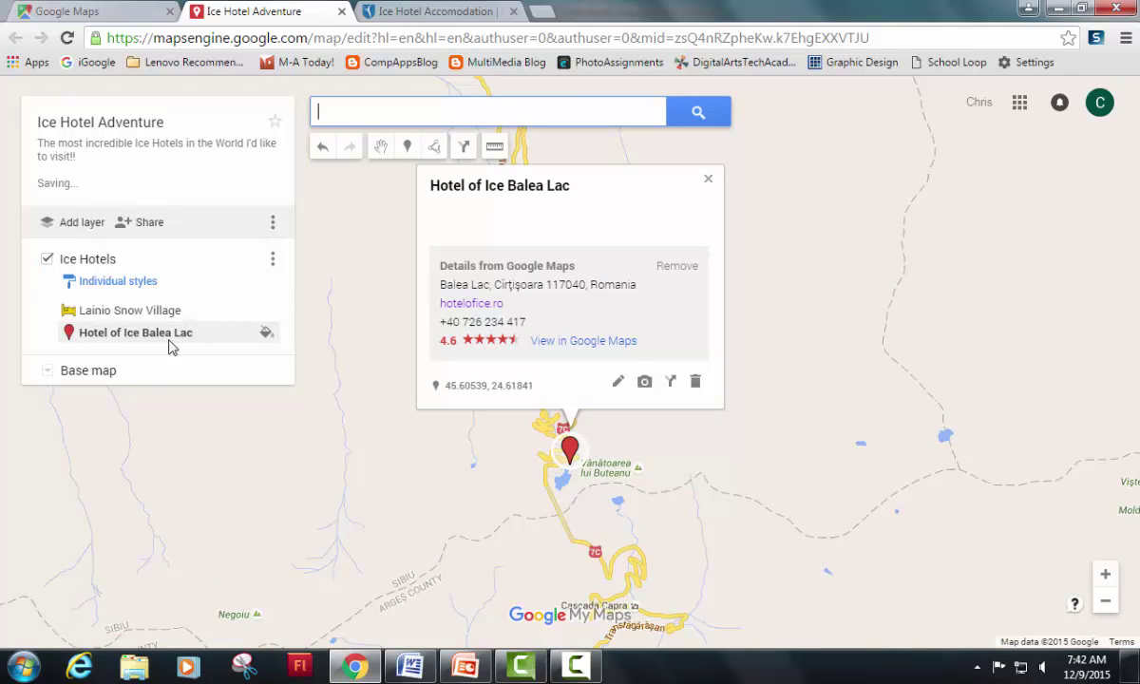
- Give the Hotel of Ice Balea Lac placemark the yellow bed icon from Other icons
left_click(267, 332)
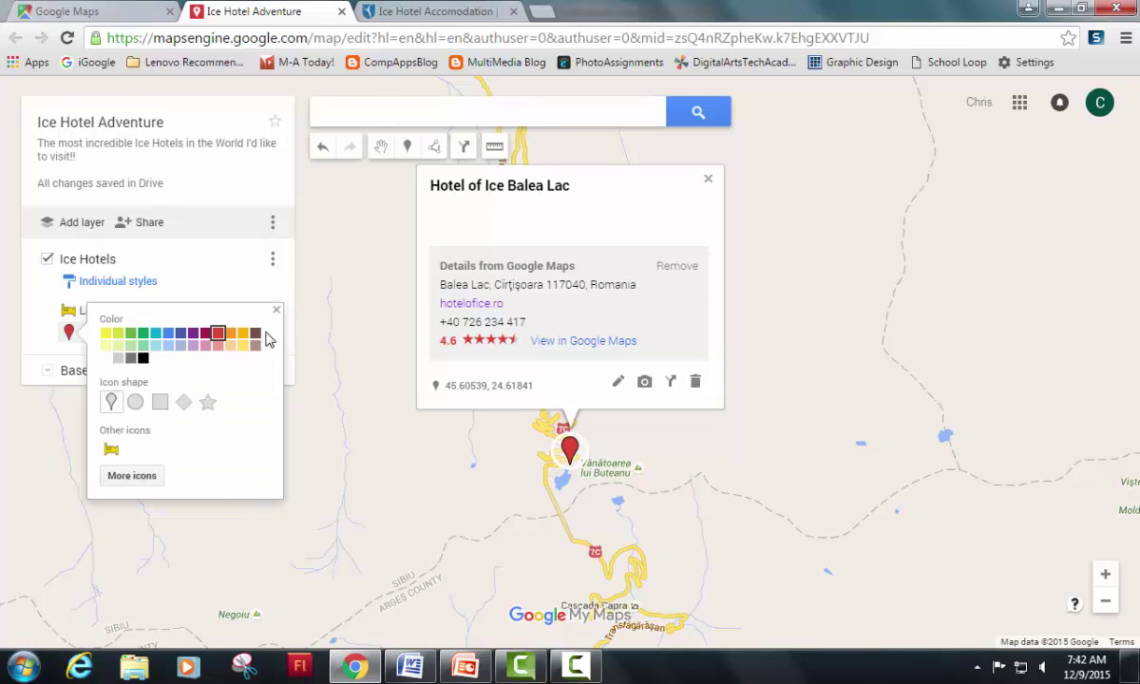
left_click(111, 450)
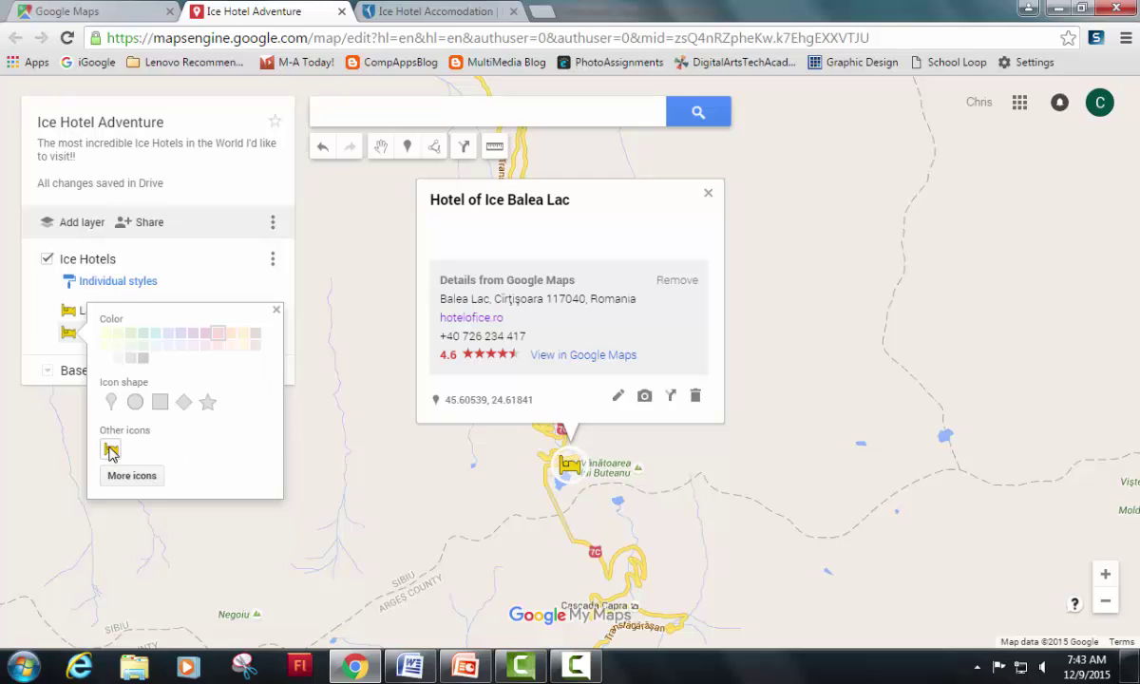
left_click(276, 310)
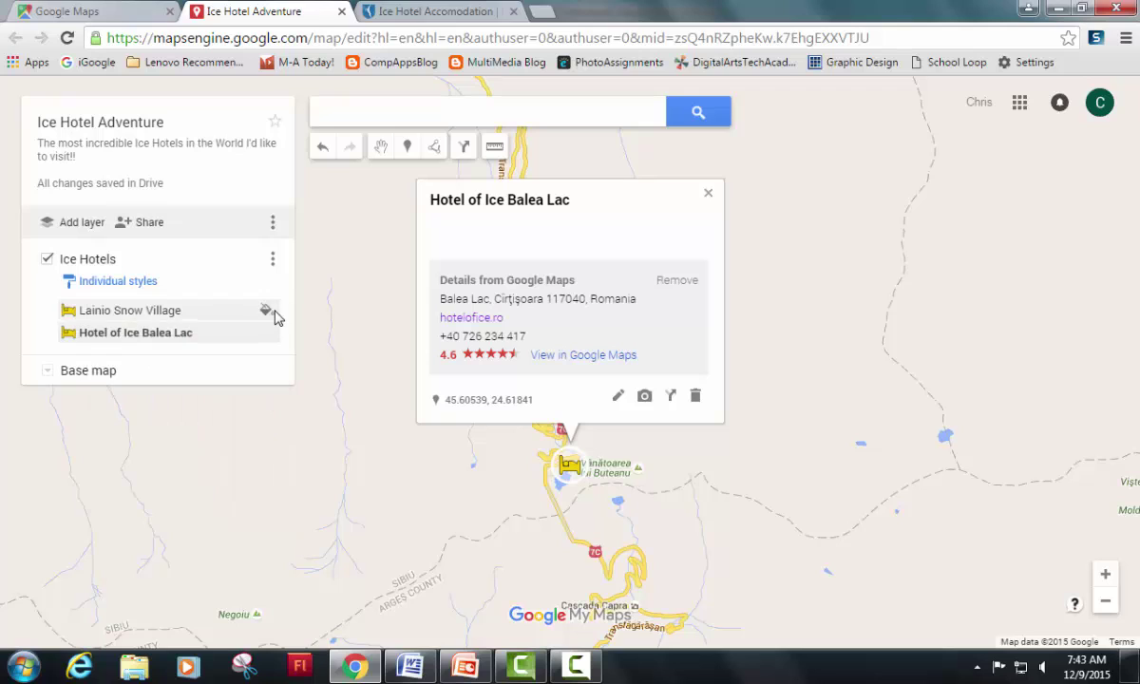
- Rename the placemark to 'Balea Lake Ice Hotel' and bring up the hotel's accommodation page
left_click(619, 399)
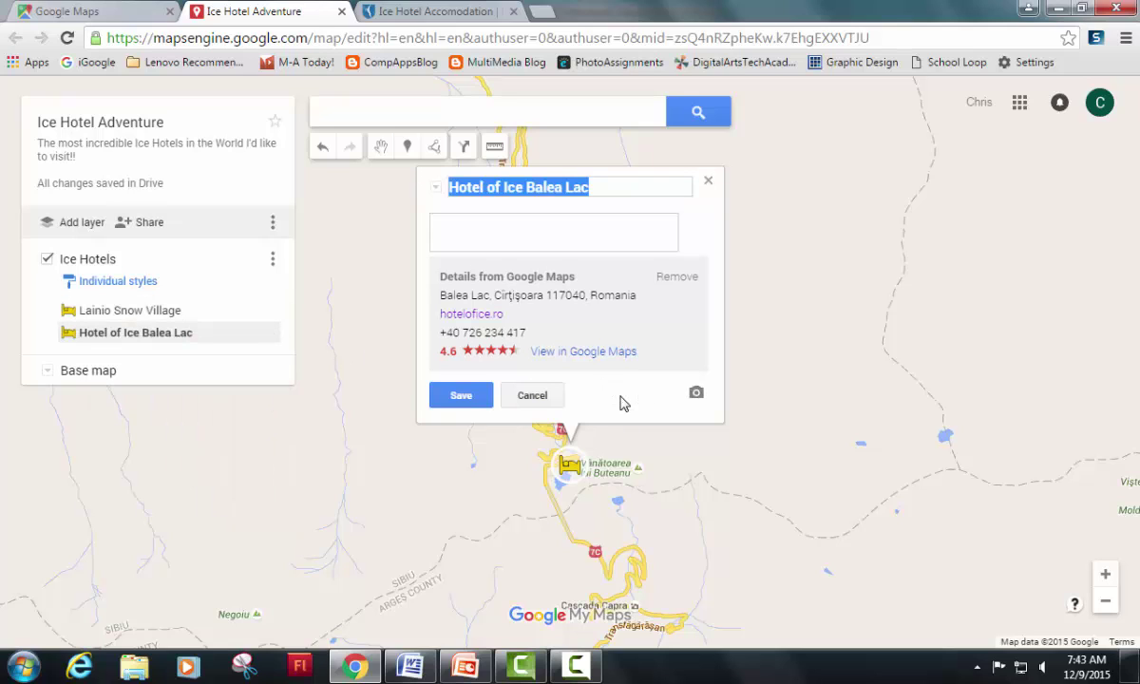
left_click(609, 193)
key("ctrl+a")
type("Balea Lake Ice Hotel")
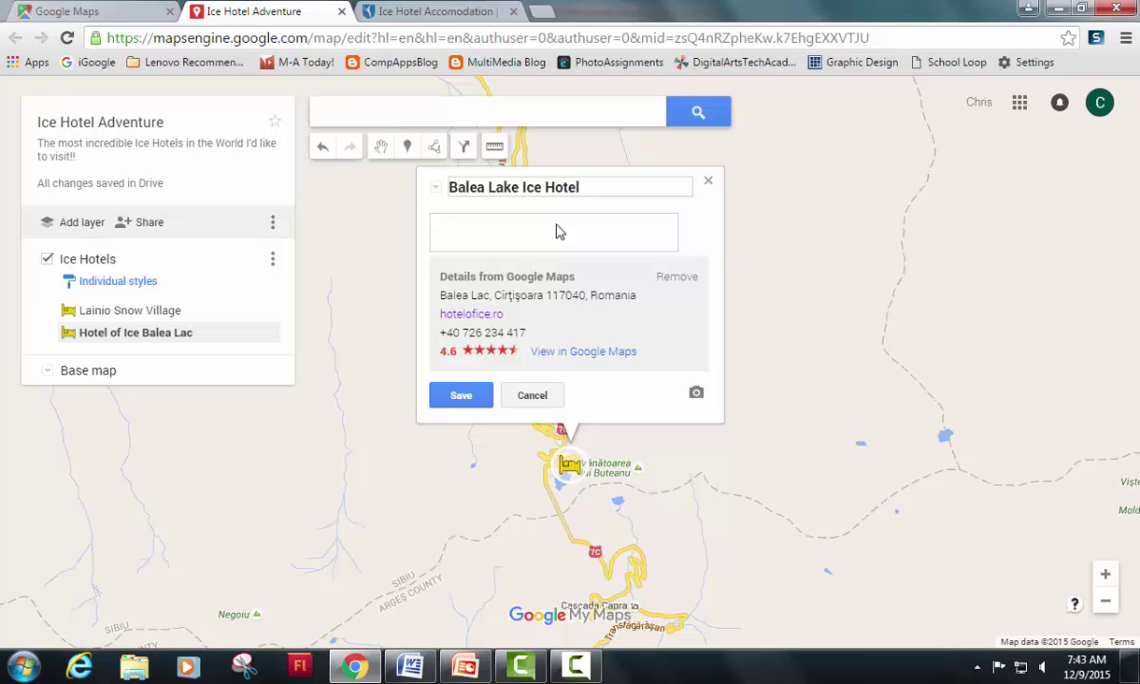
left_click(440, 13)
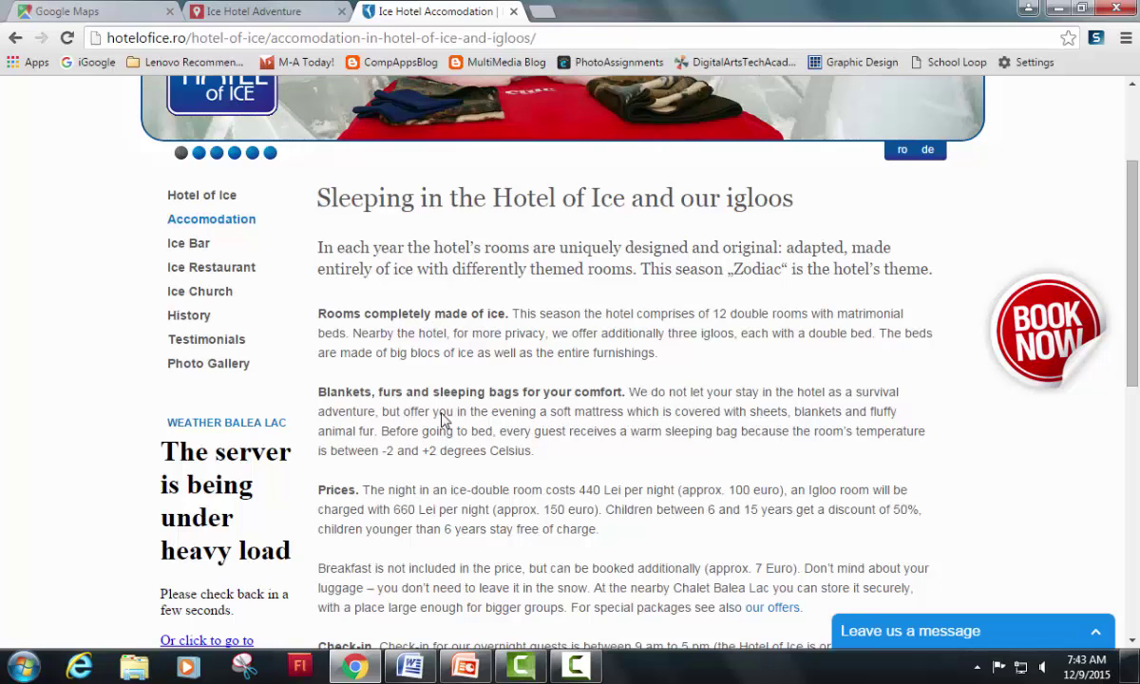
- Copy the sentence about the soft mattress with sheets, blankets and fluffy animal fur
left_click_drag(403, 412, 378, 435)
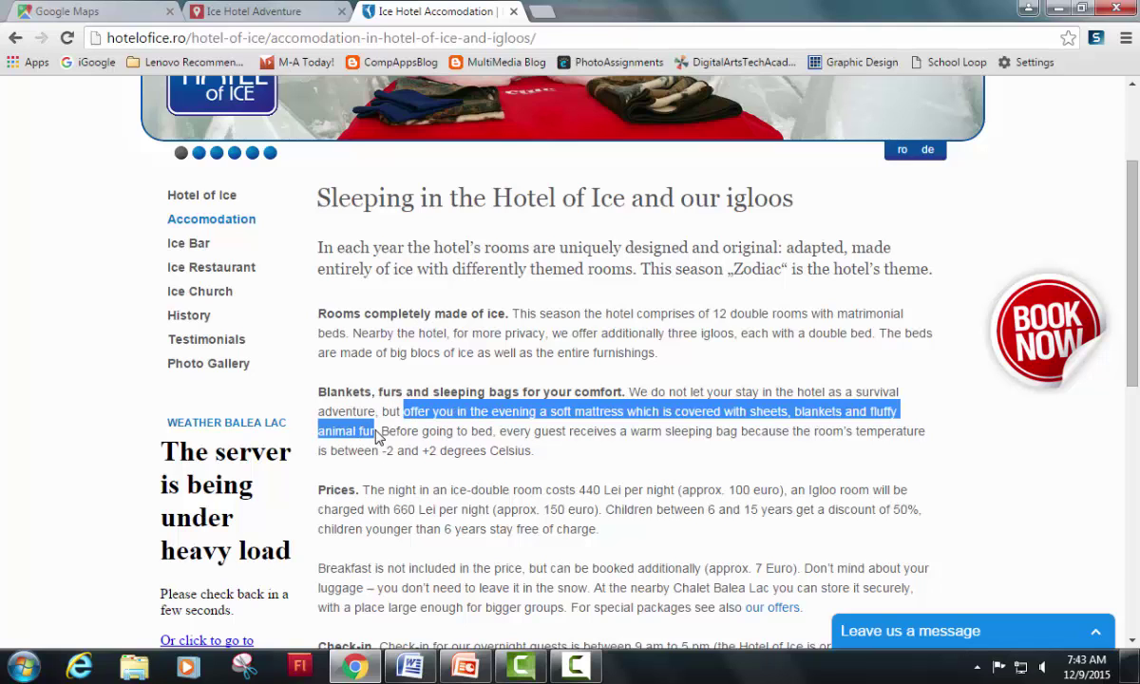
left_click(237, 10)
- Paste the mattress sentence into the description and trim it to 'they offer you a soft mattress…'
left_click(548, 219)
key("ctrl+v")
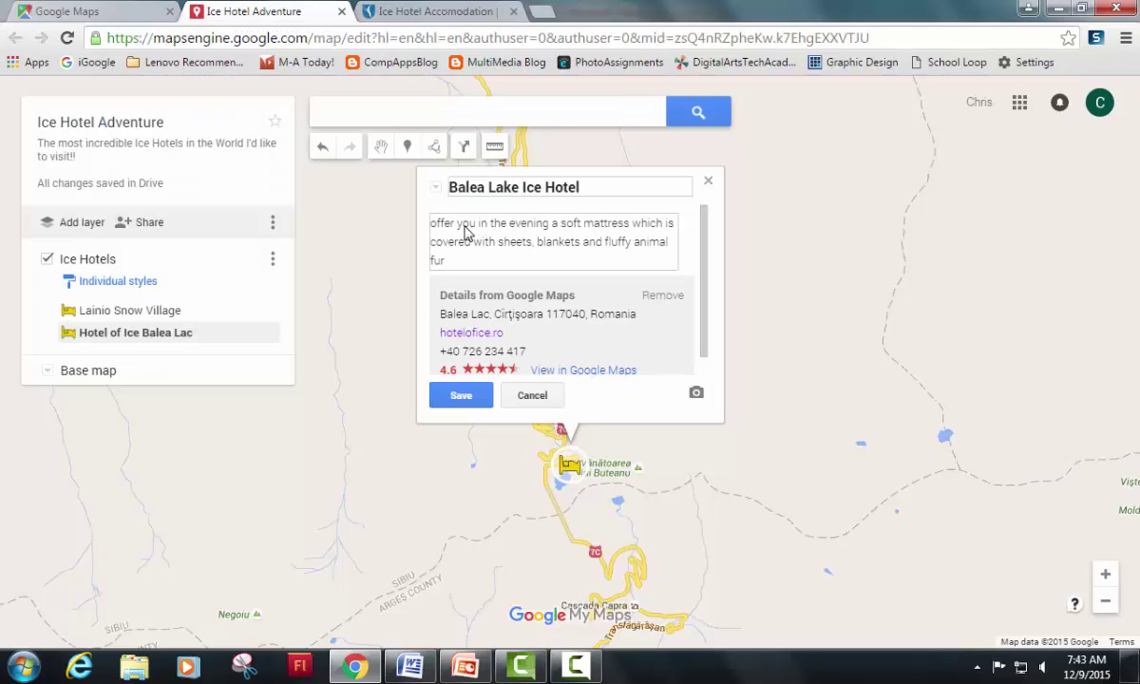
left_click(431, 225)
type("they")
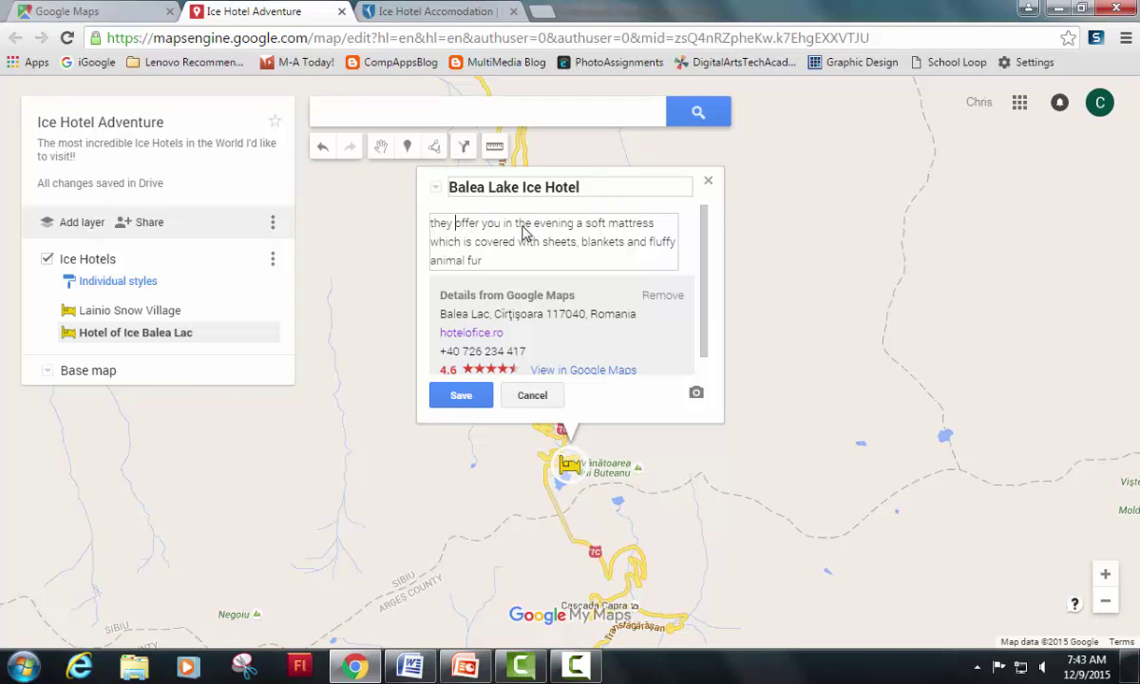
left_click_drag(503, 225, 578, 231)
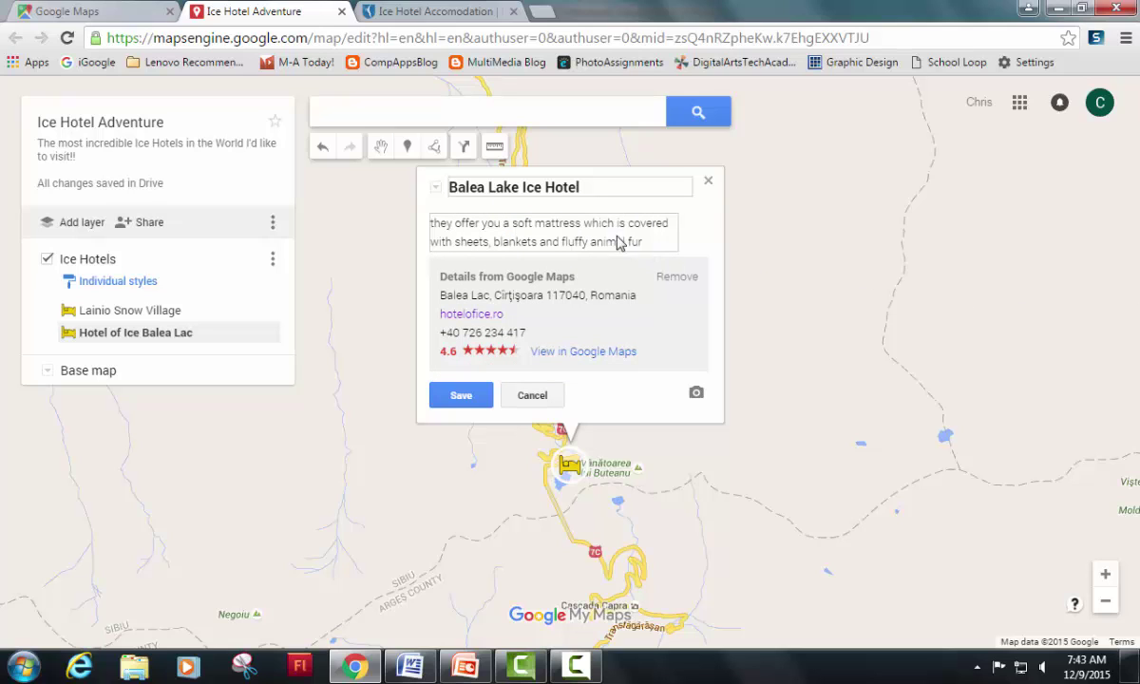
left_click_drag(630, 231, 583, 224)
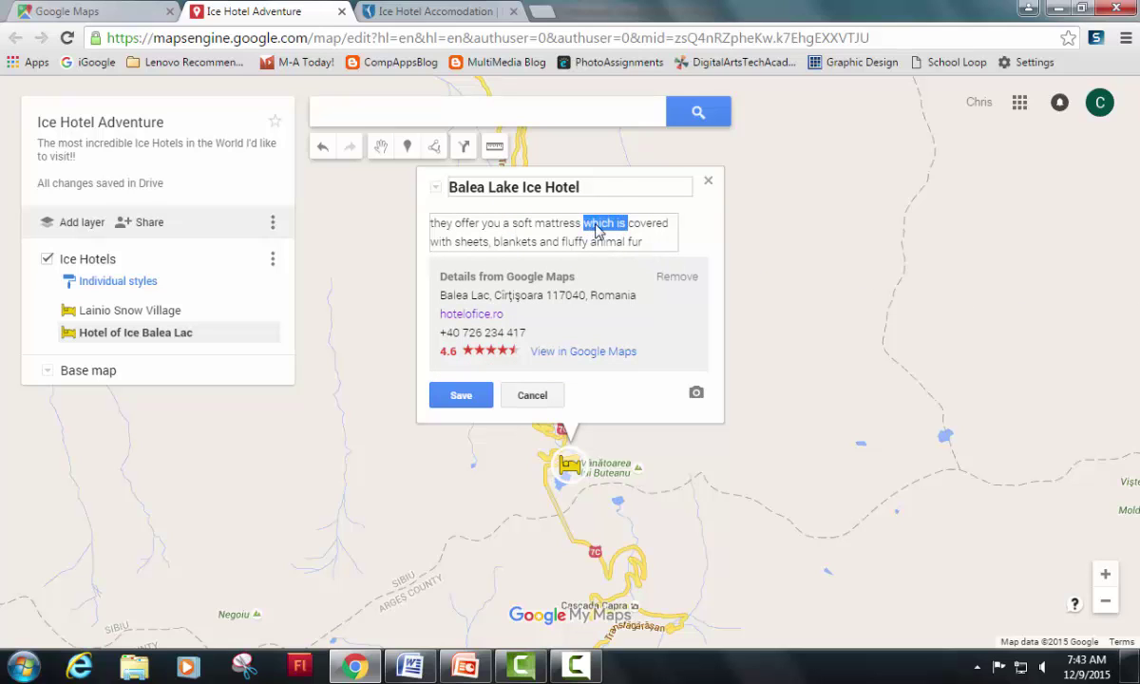
key("BackSpace")
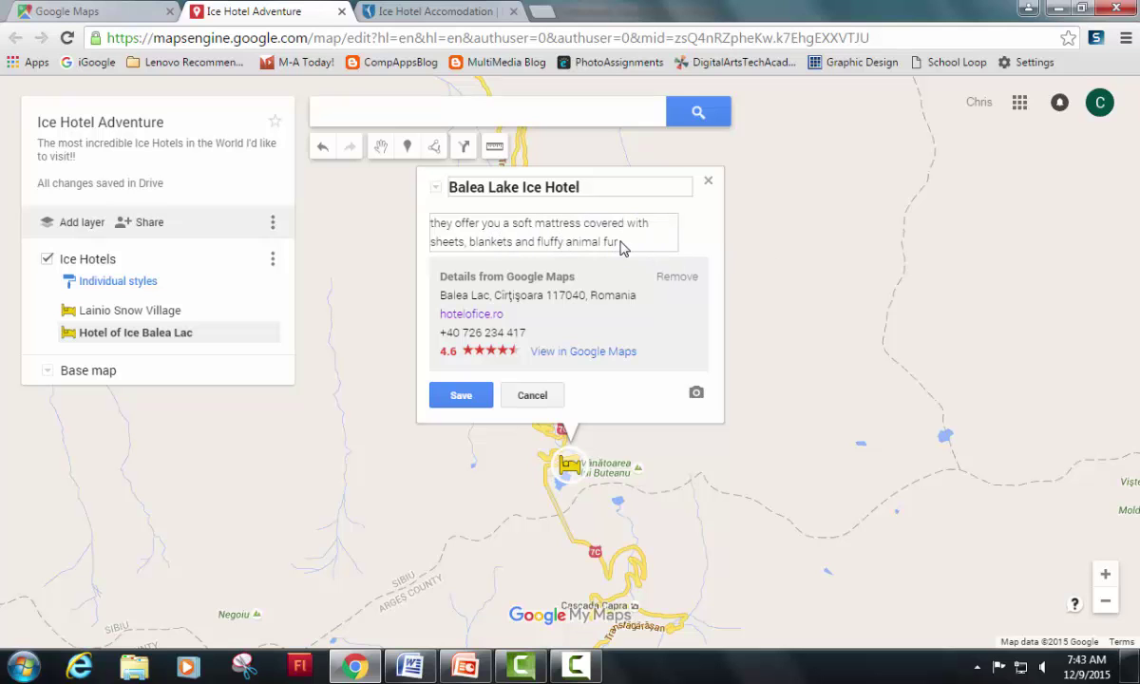
left_click(625, 245)
- Copy 'table made from a block of ice' from the hotel's Ice Restaurant page
left_click(363, 9)
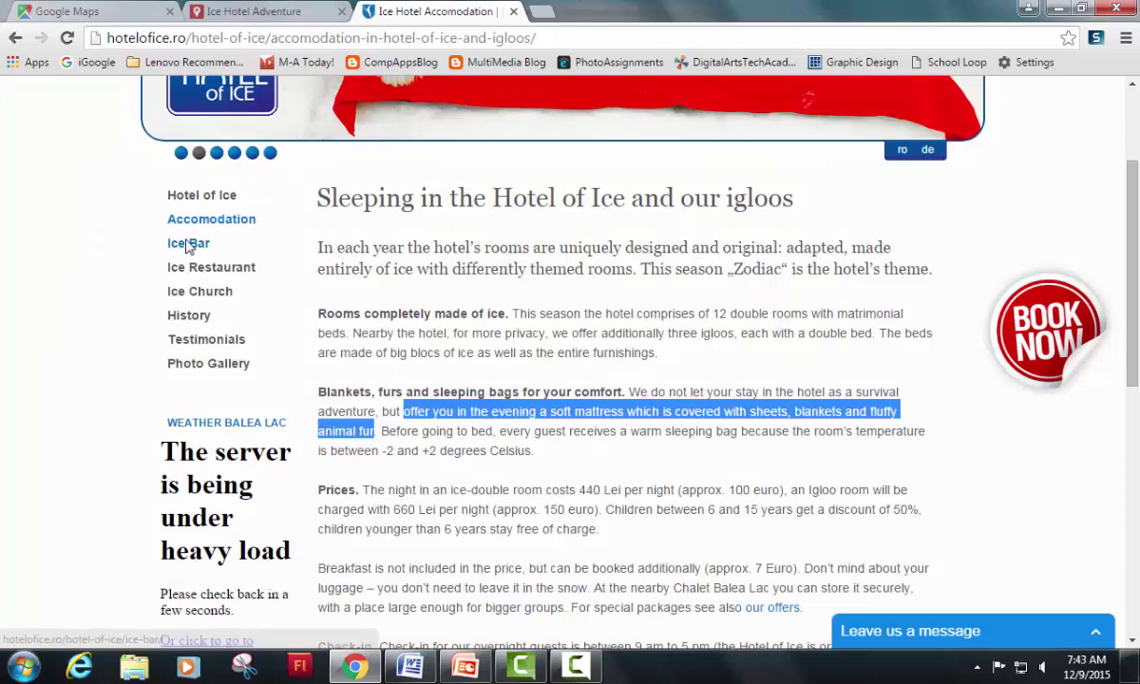
left_click(191, 268)
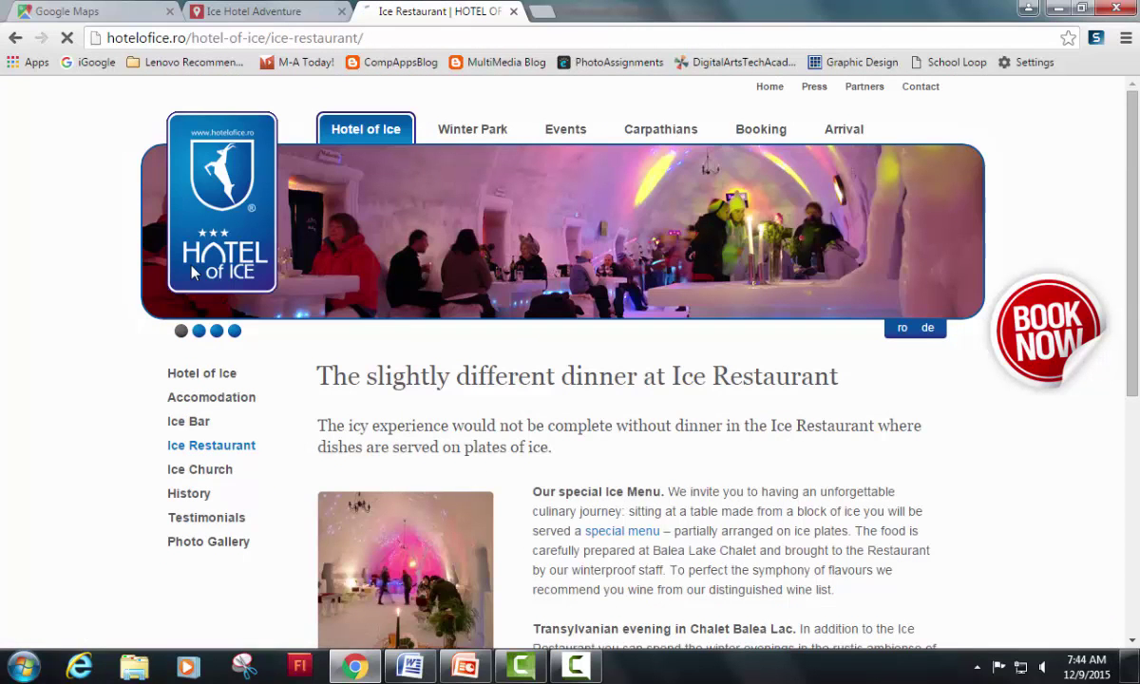
scroll(759, 456, "down", 3)
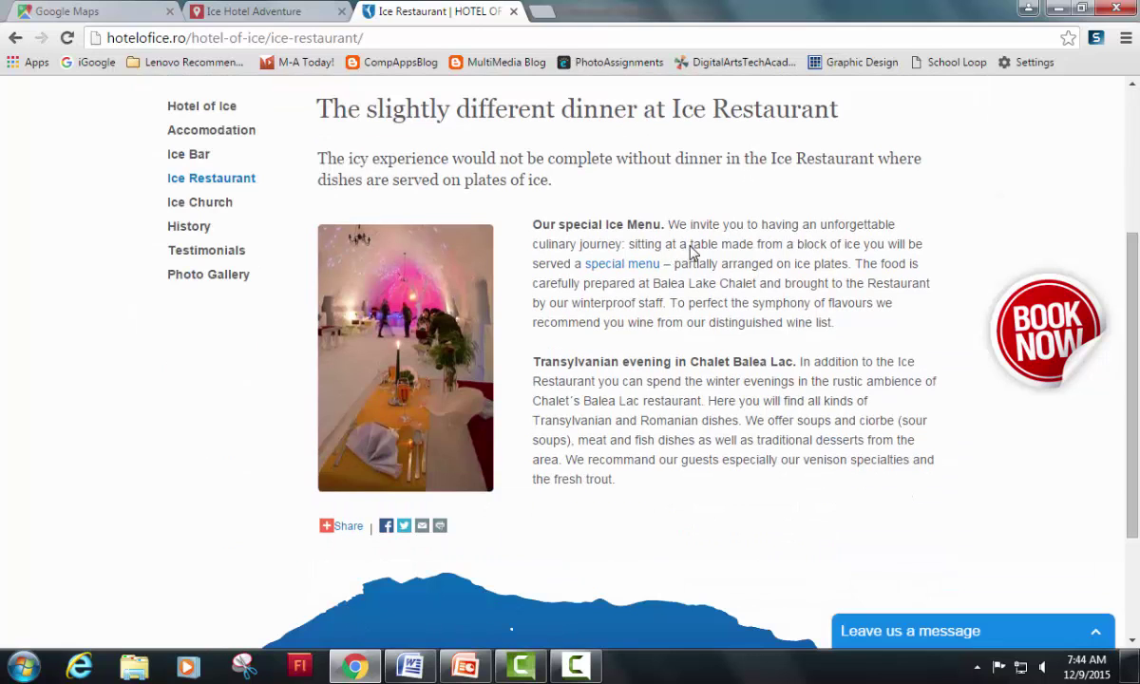
left_click_drag(691, 249, 861, 257)
key("ctrl+c")
left_click(252, 11)
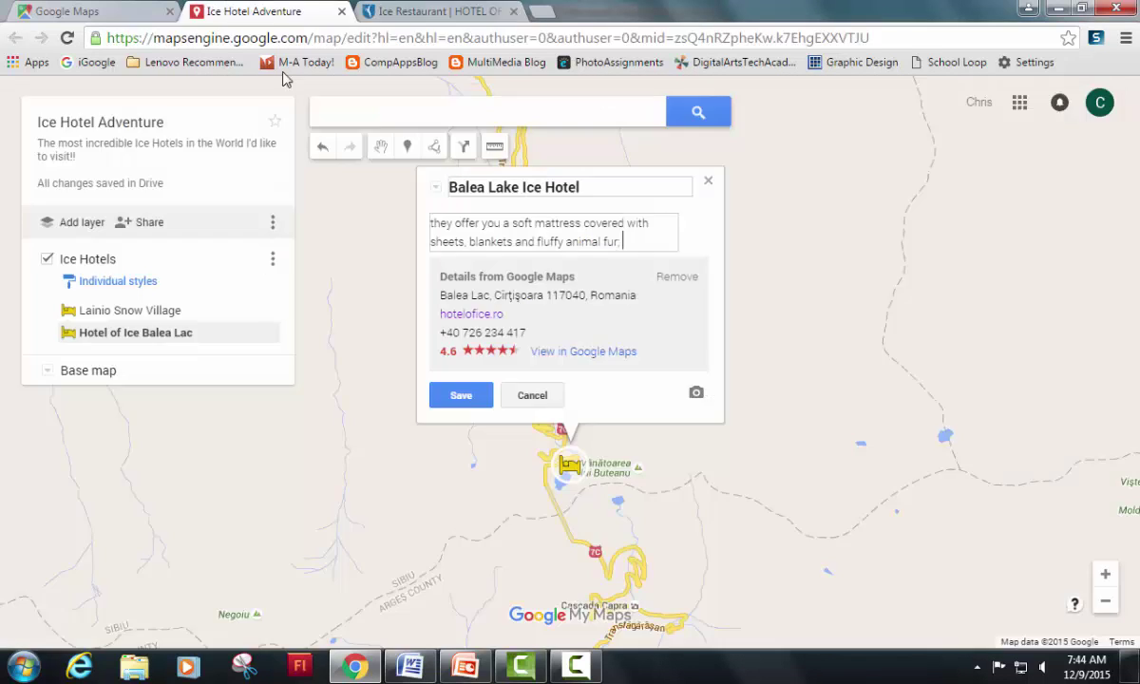
- Add 'tables in the restaurant are made from a block of ice' after 'fluffy animal fur;'
key("ctrl+v")
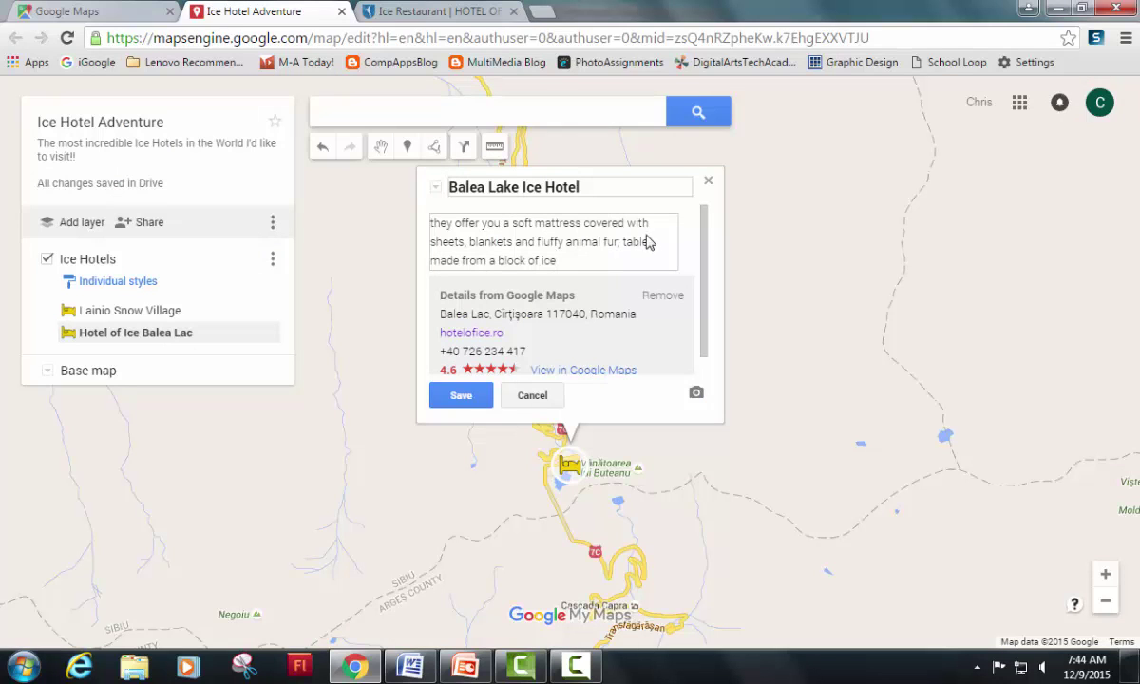
type("s in the")
type(" restaura")
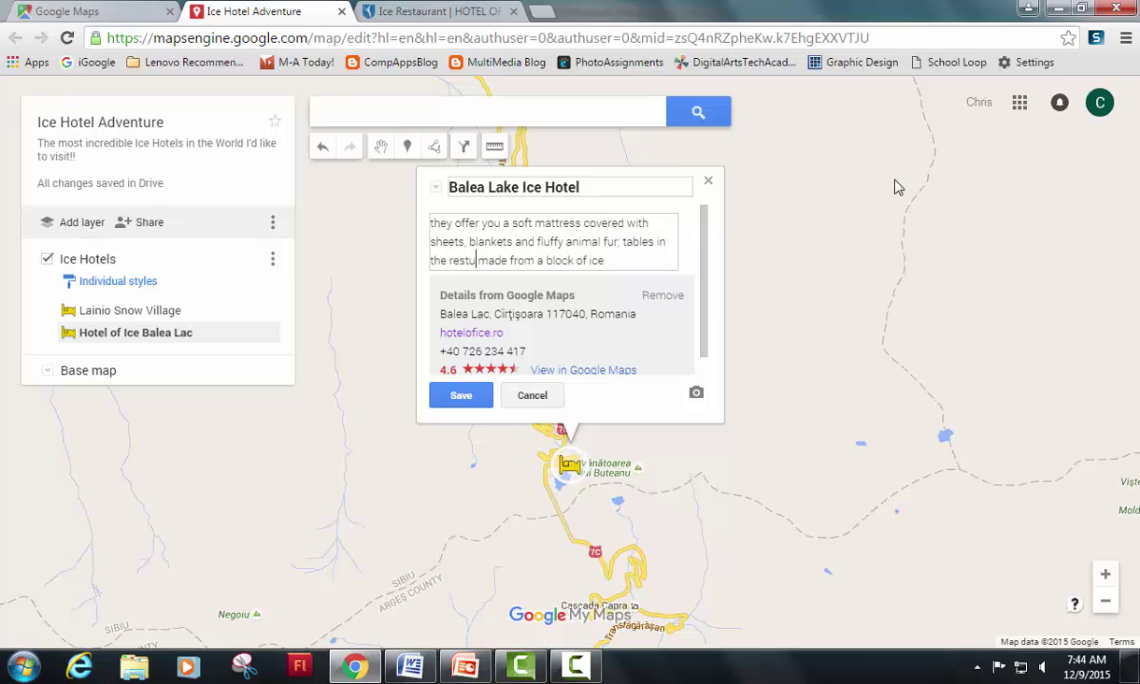
type("nt are")
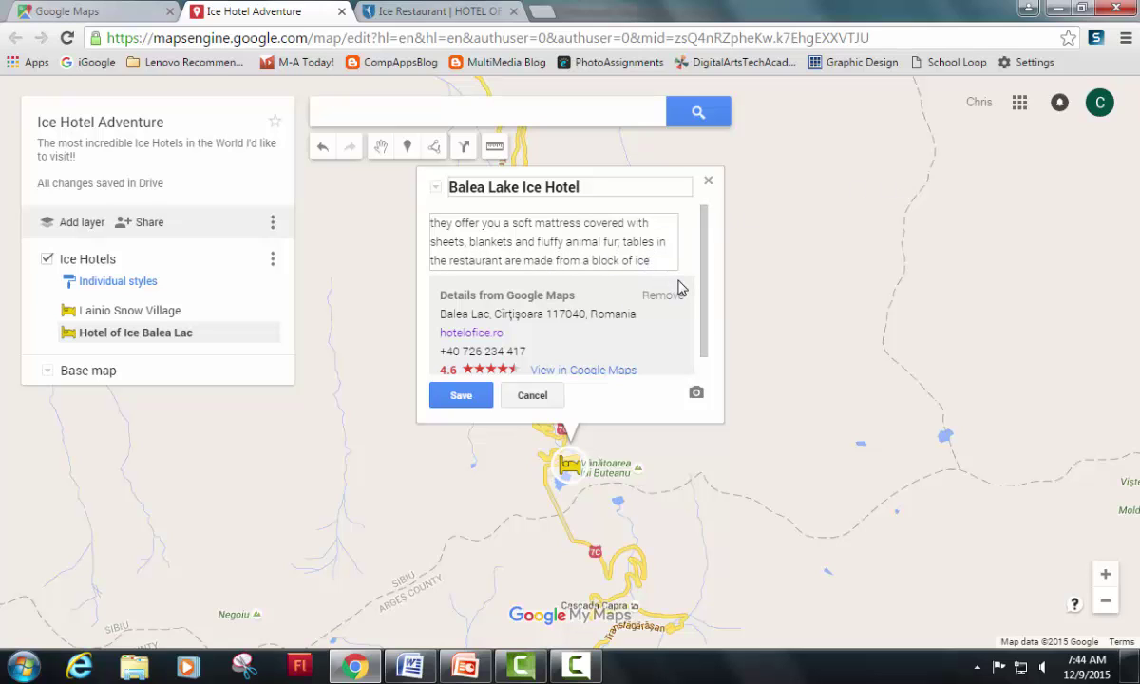
left_click(442, 11)
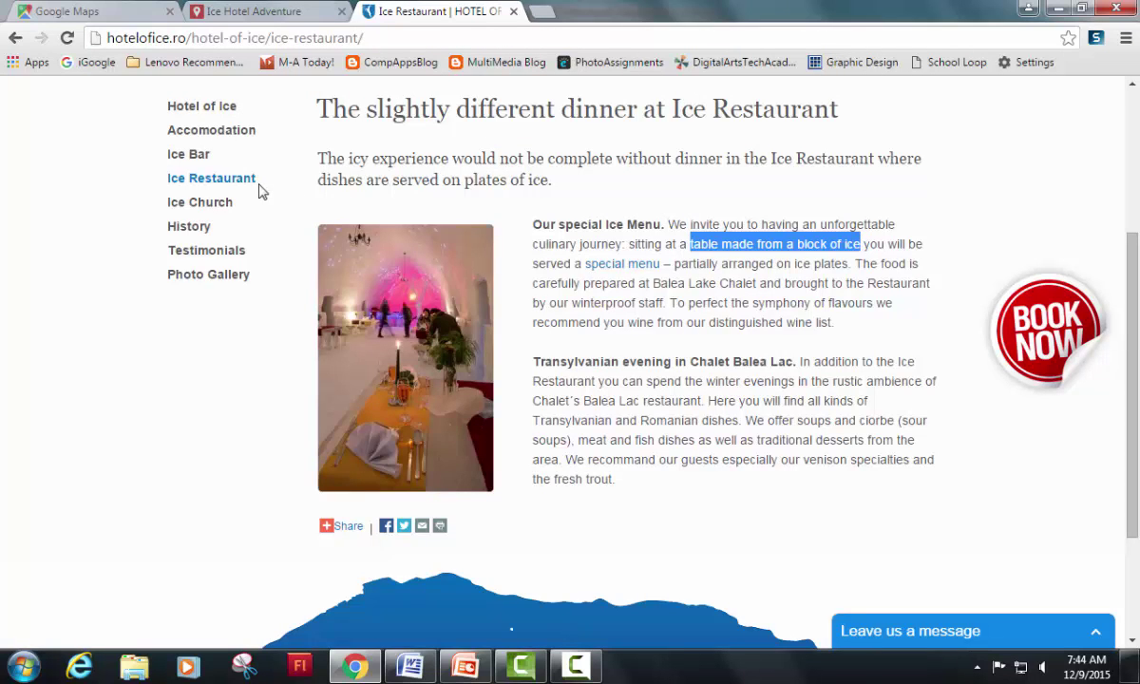
- Copy the Ice Bar page's sentence about cocktails served in glasses carved in ice
left_click(189, 154)
scroll(669, 432, "down", 3)
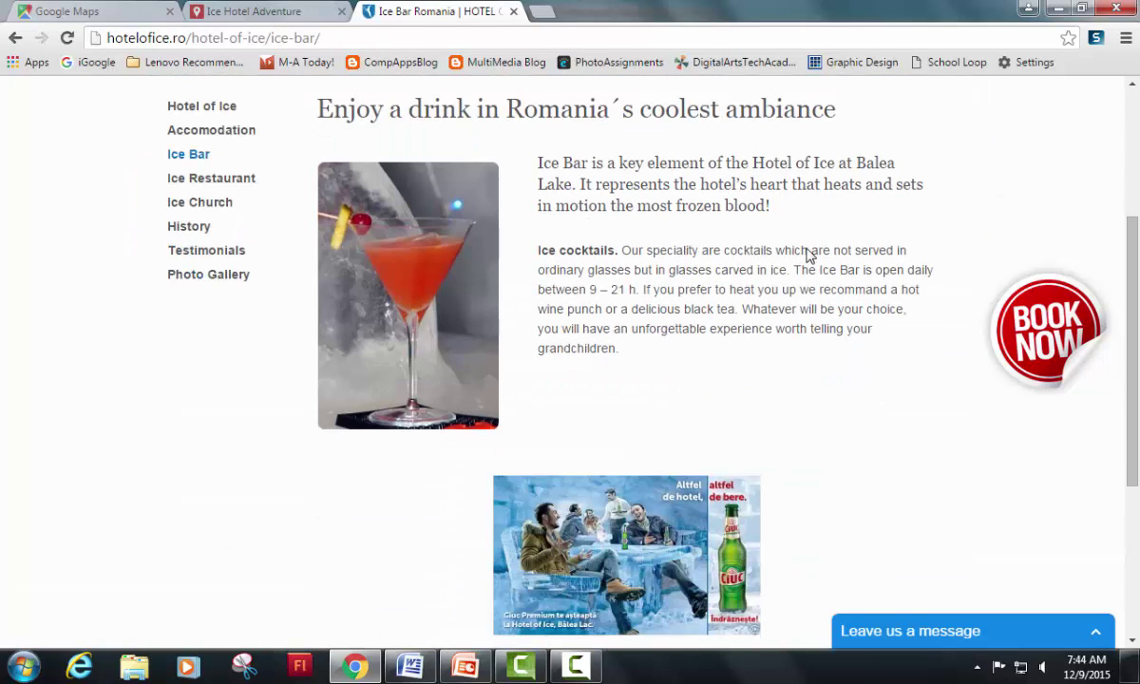
left_click_drag(724, 251, 784, 270)
key("ctrl+c")
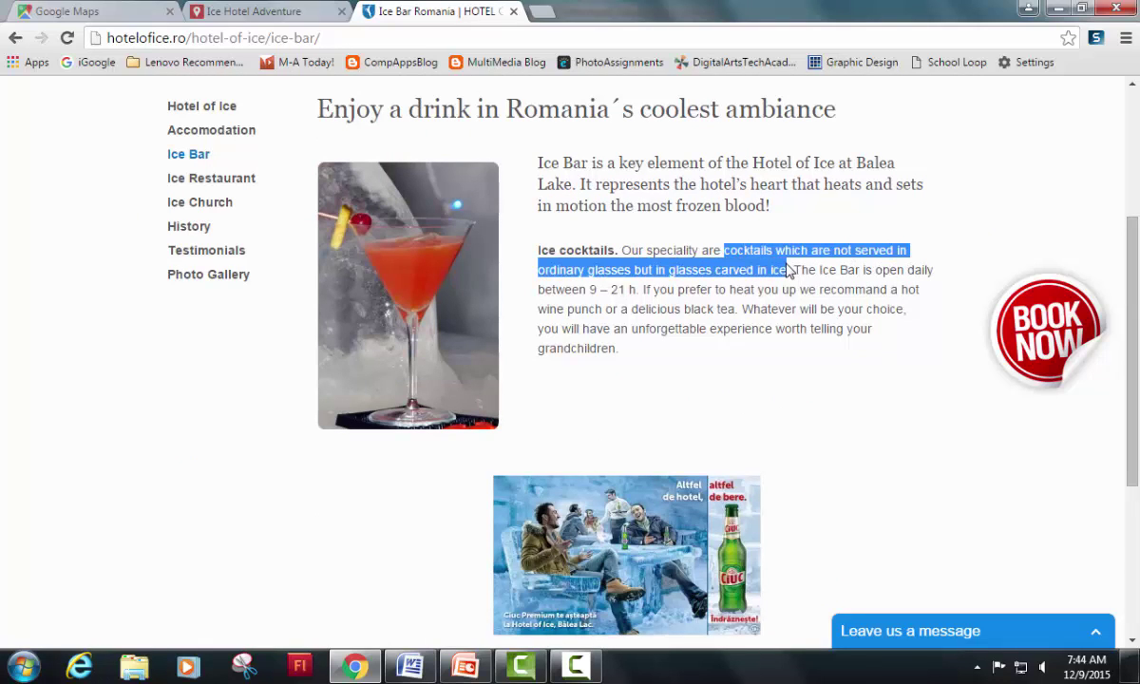
left_click(254, 12)
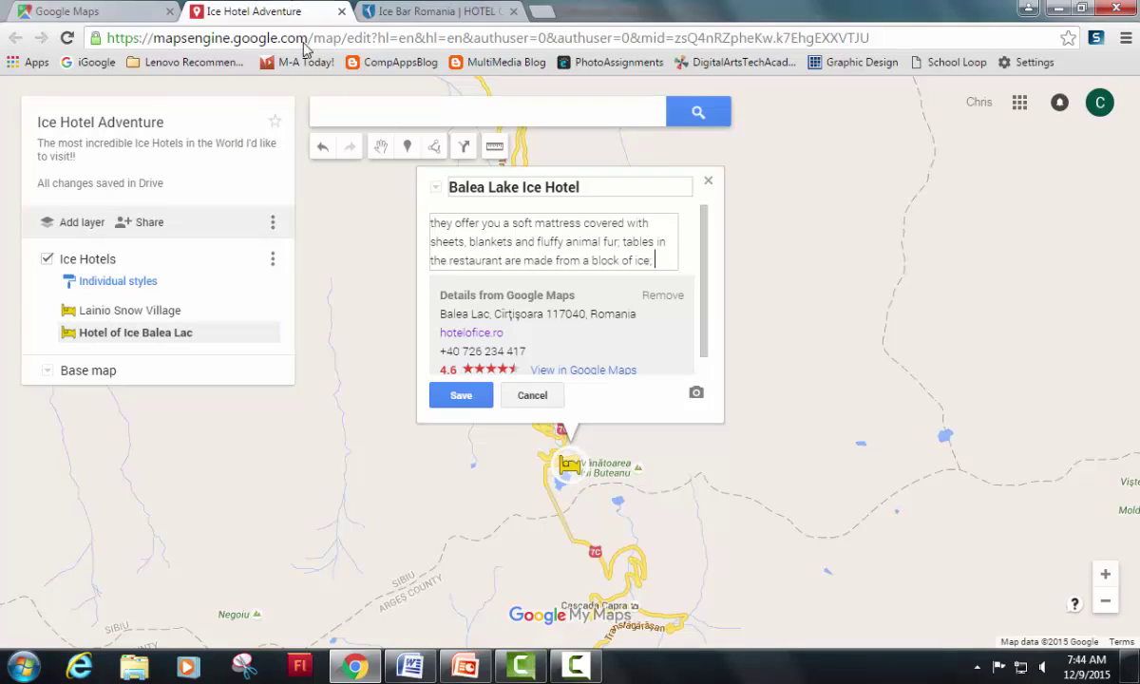
- Paste the cocktails sentence, reword it to 'drinks are served in glasses carved of ice', and save
key("ctrl+v")
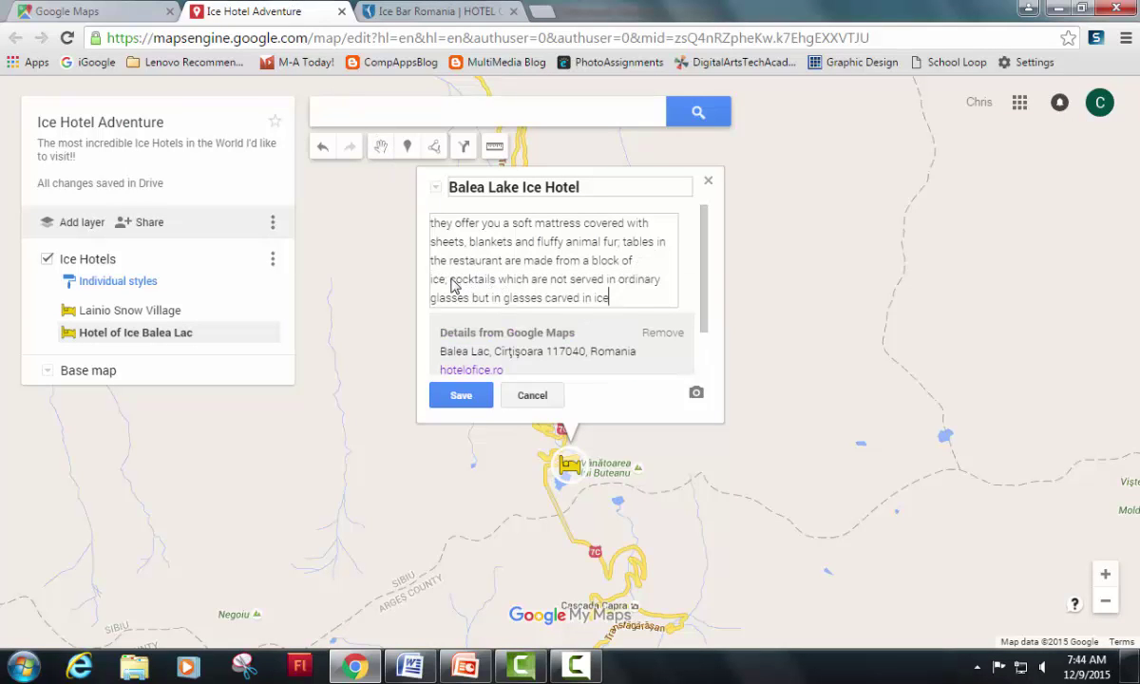
left_click_drag(449, 279, 534, 285)
key("BackSpace")
key("BackSpace")
key("BackSpace")
type("; drinks")
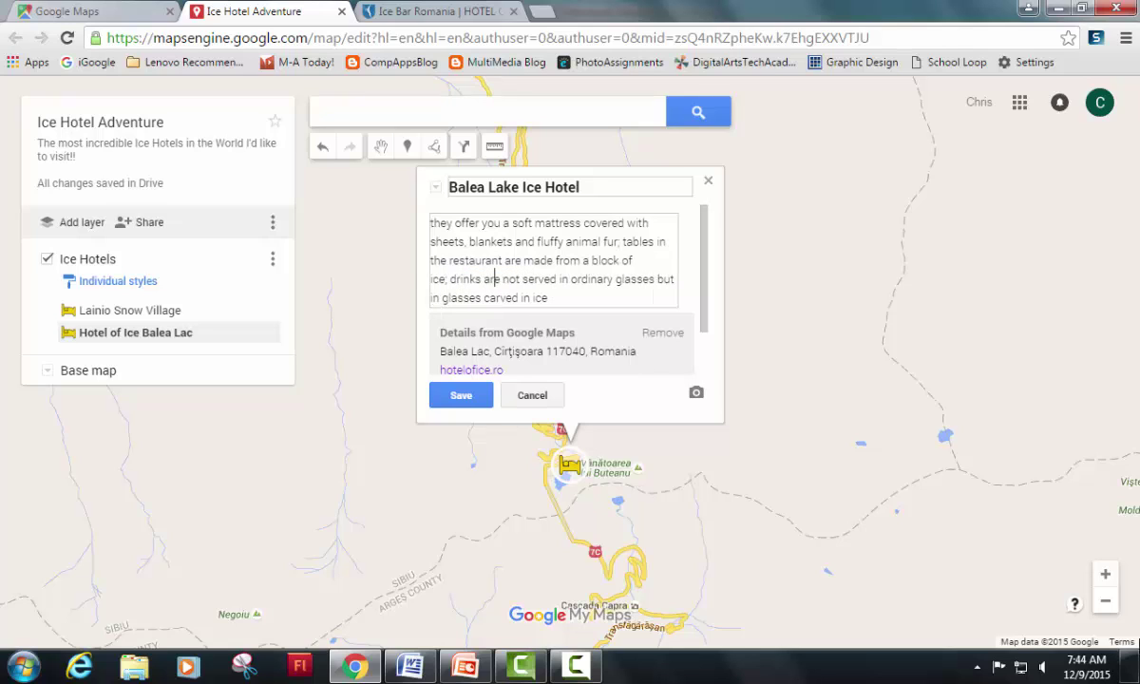
key("BackSpace")
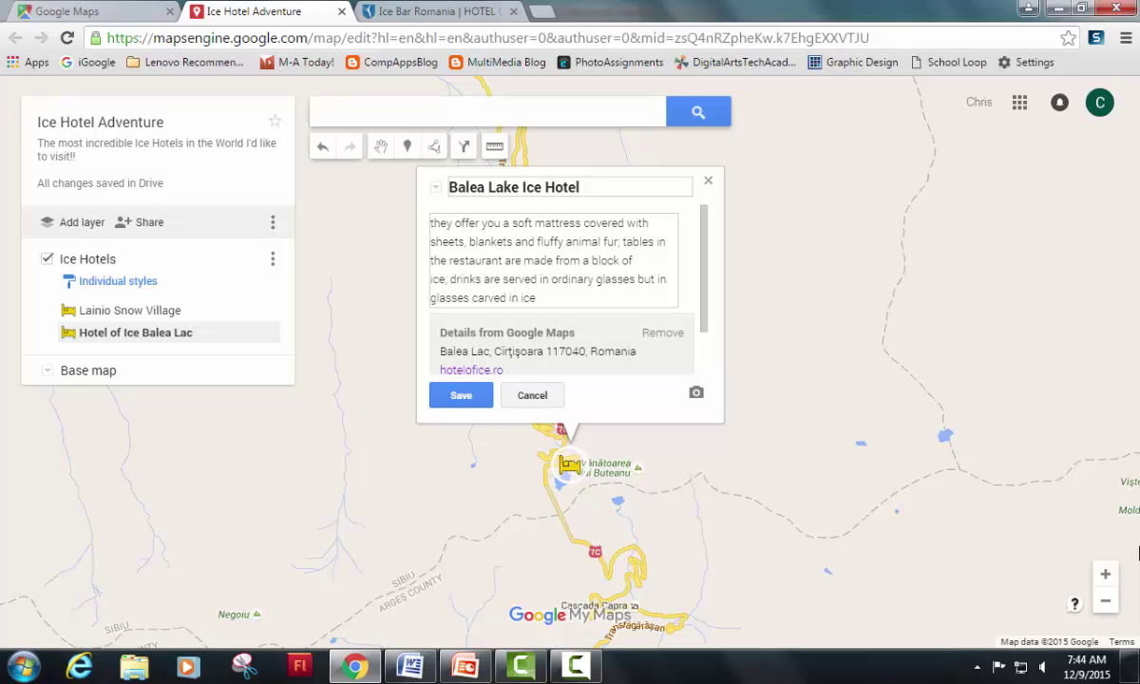
left_click_drag(553, 280, 638, 279)
key("BackSpace")
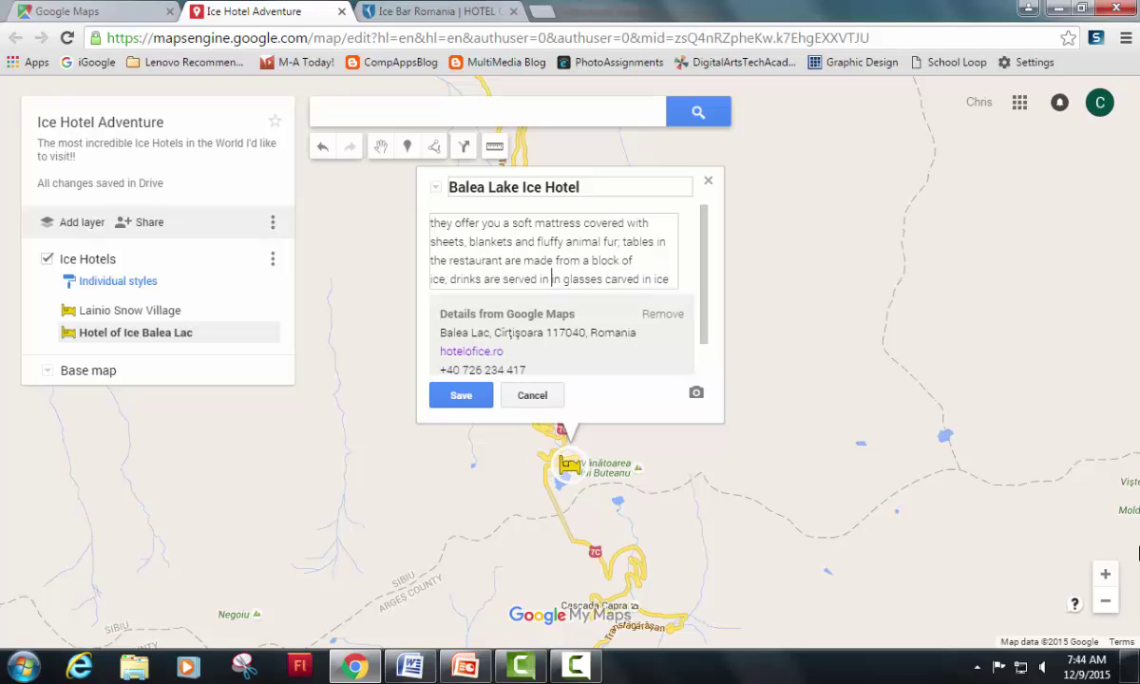
key("BackSpace")
key("BackSpace")
key("BackSpace")
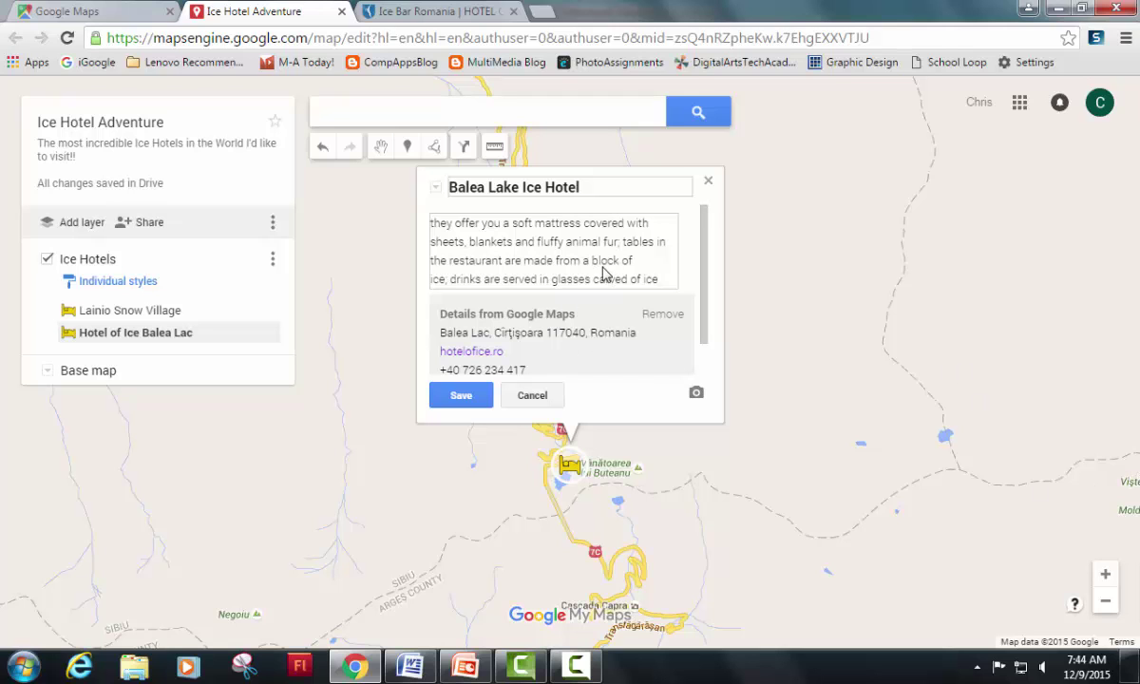
left_click(460, 395)
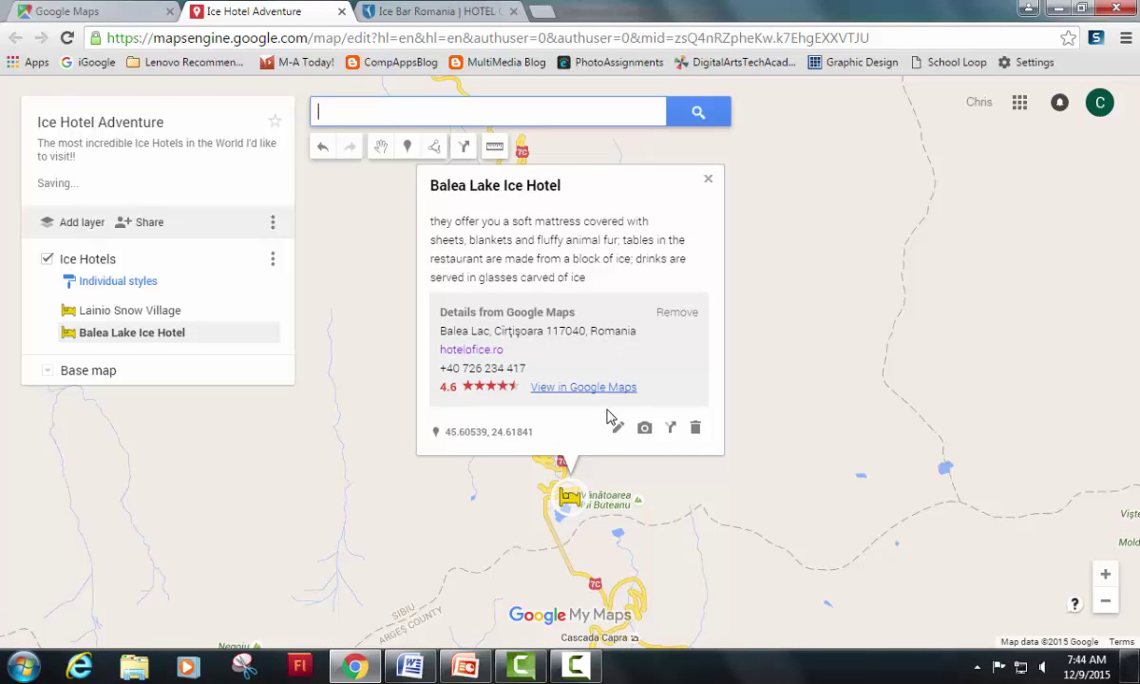
left_click(619, 438)
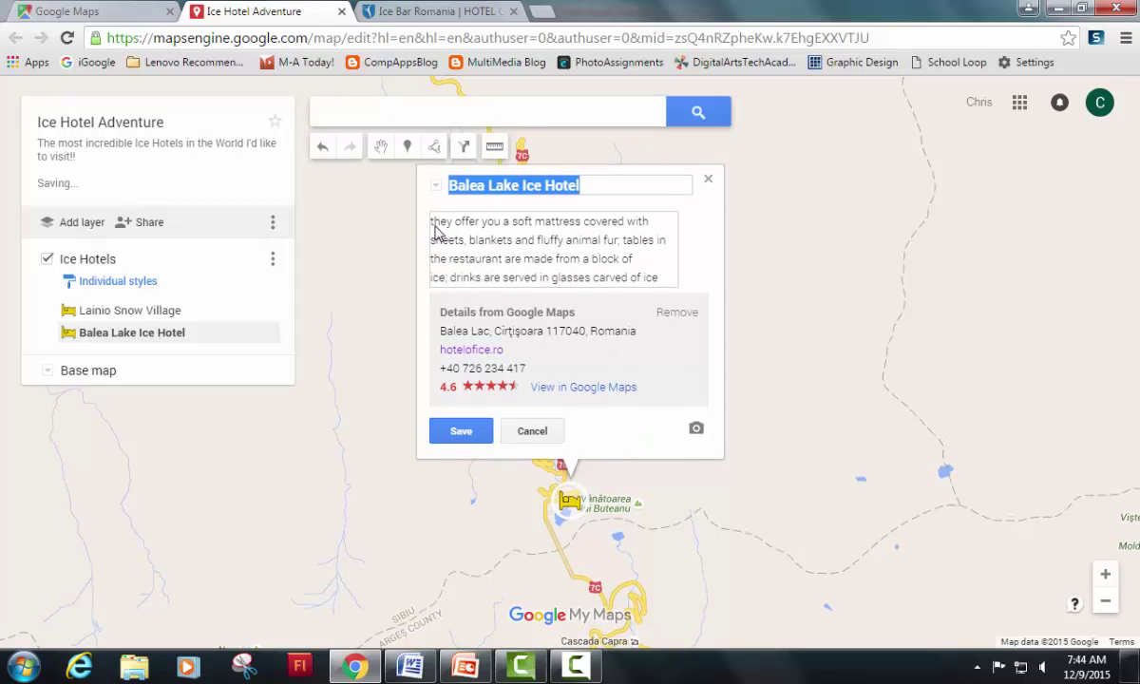
- Capitalise 'They', 'Tables' and 'Drinks' in the Balea Lake Ice Hotel description and save
left_click_drag(435, 224, 424, 232)
type("T")
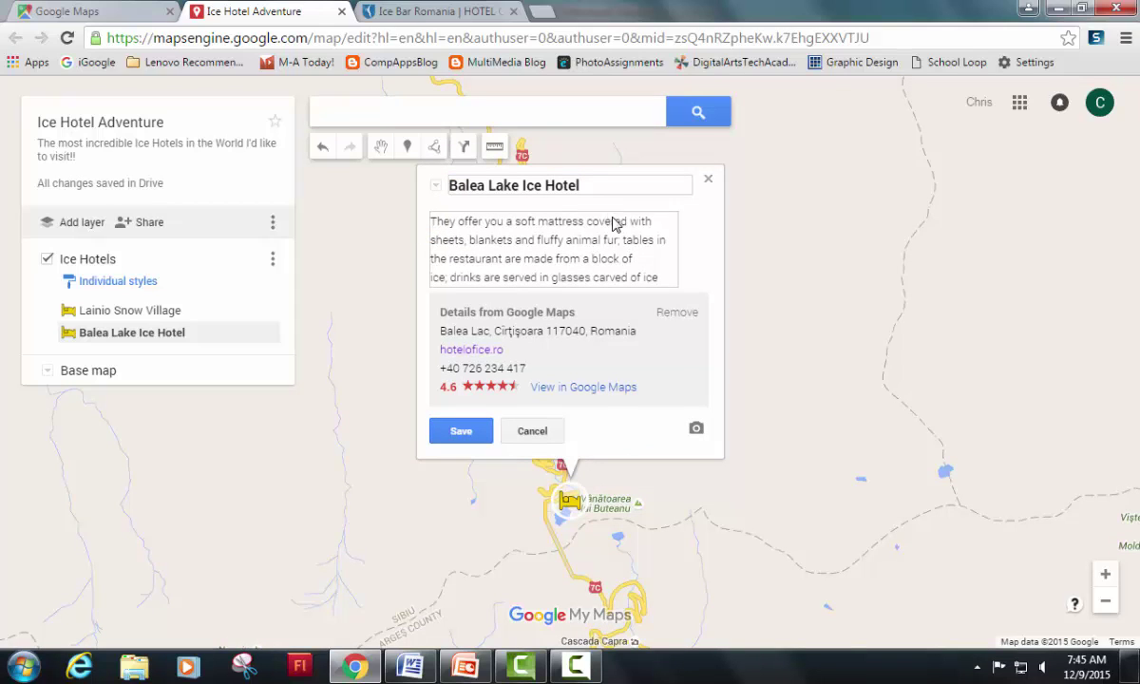
left_click(624, 240)
key("BackSpace")
type("T")
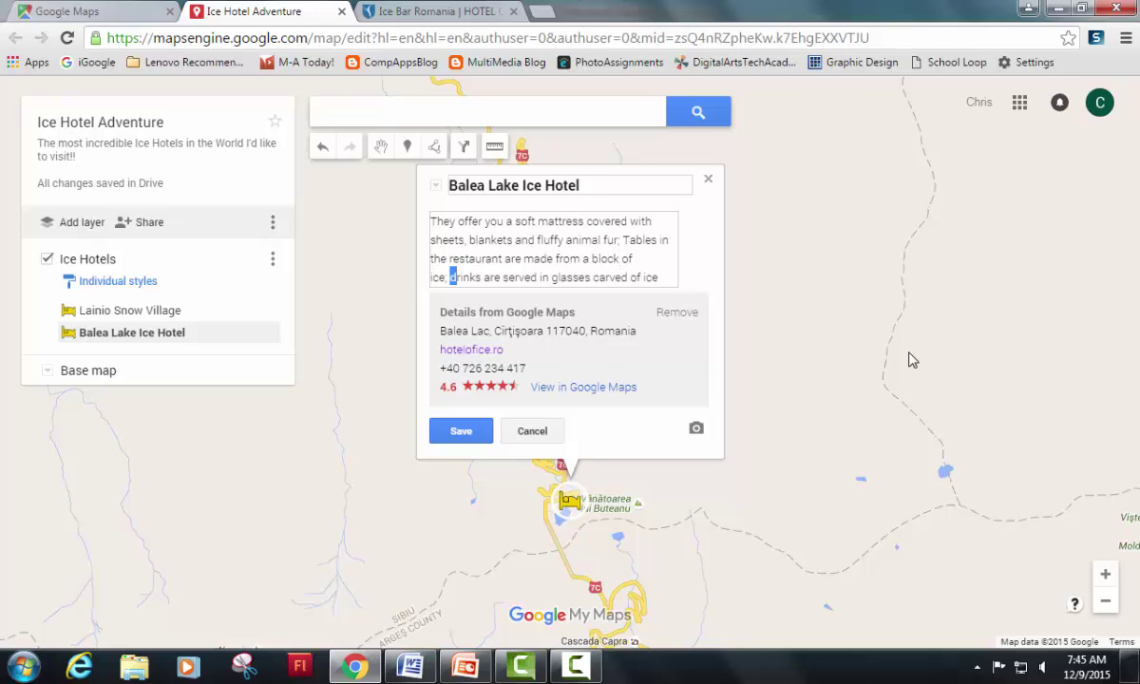
type("D")
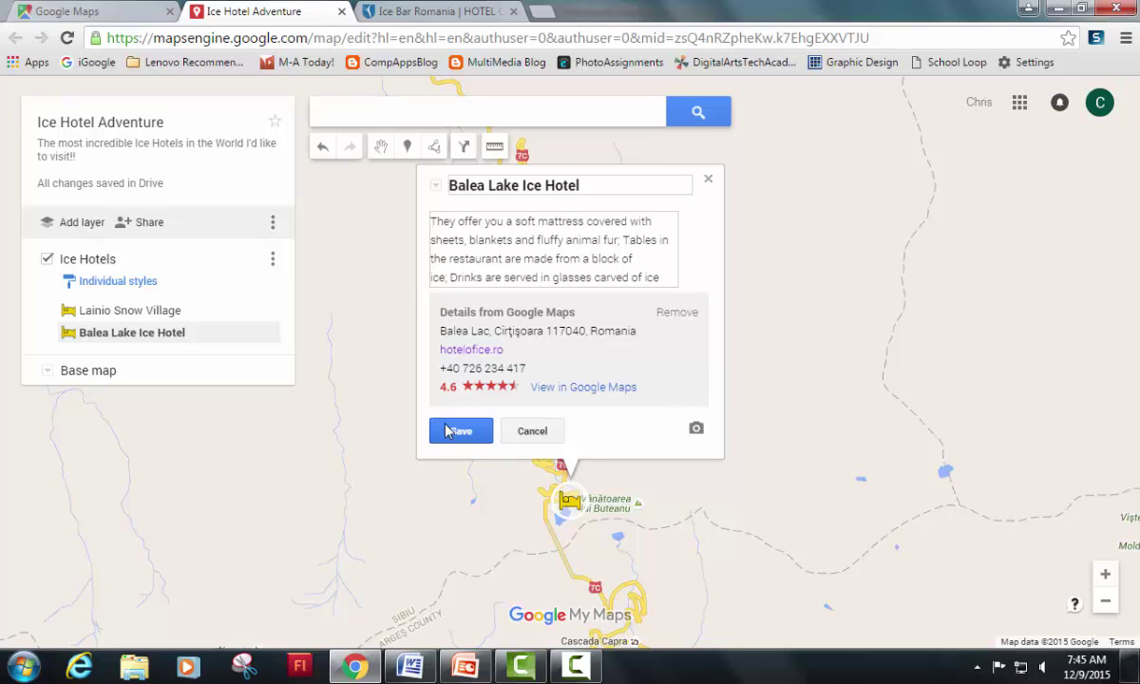
left_click(454, 431)
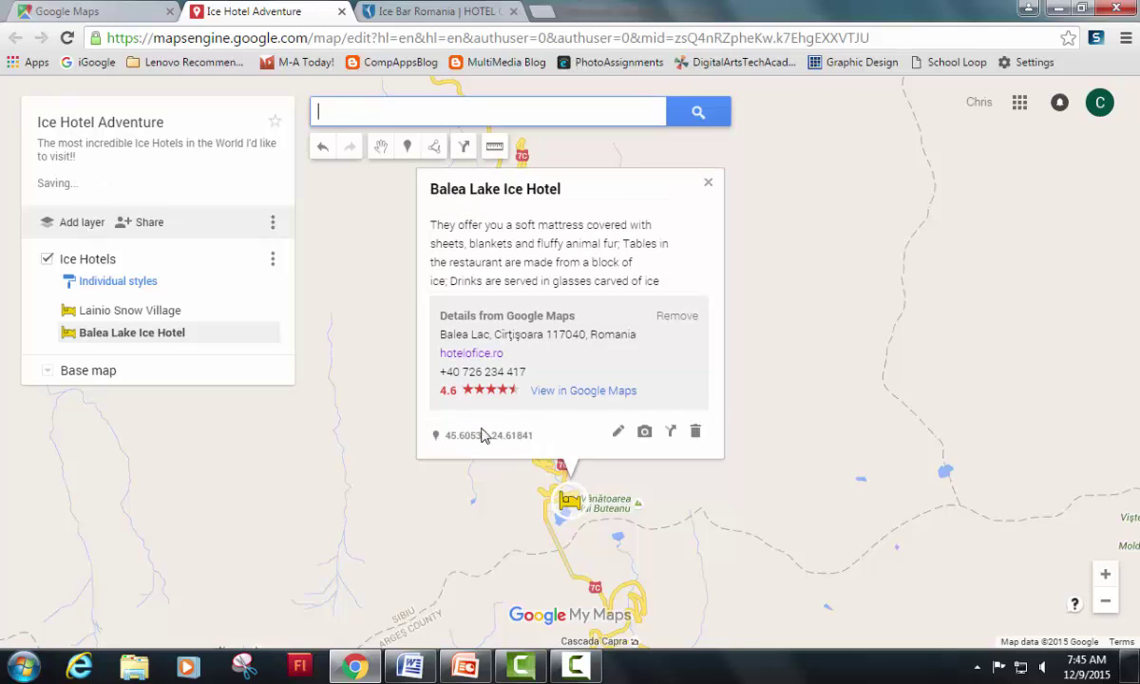
- Search Google Image Search for 'Balea Lake Ice Hotel' from the place's image option
left_click(643, 433)
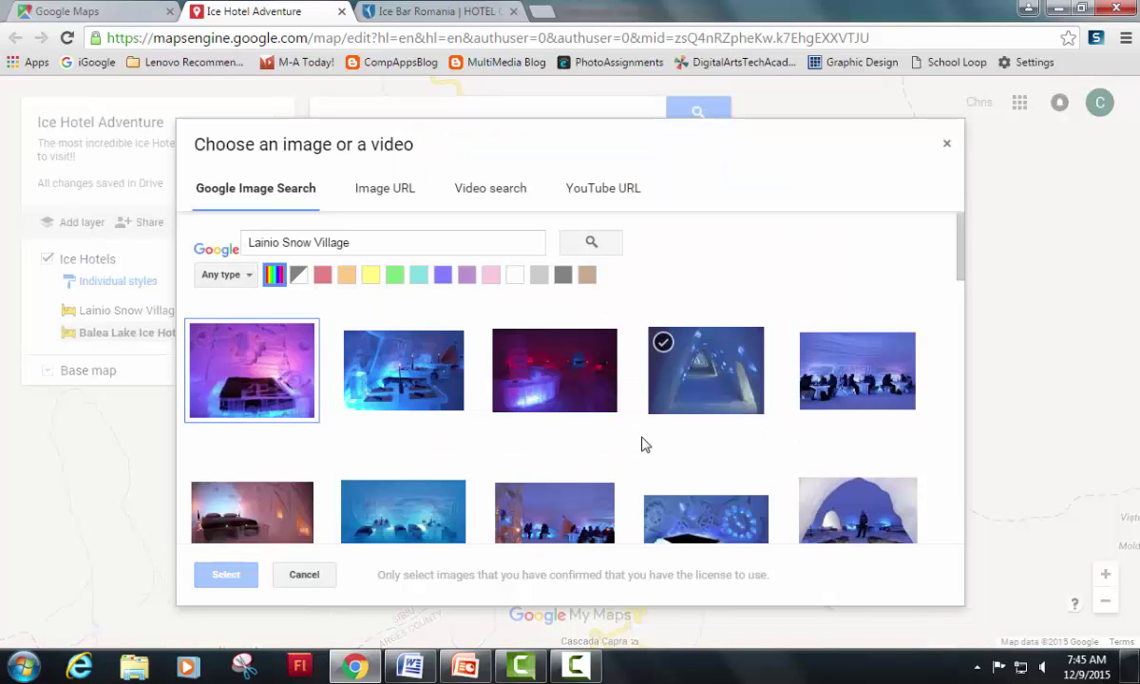
triple_click(377, 246)
key("ctrl+v")
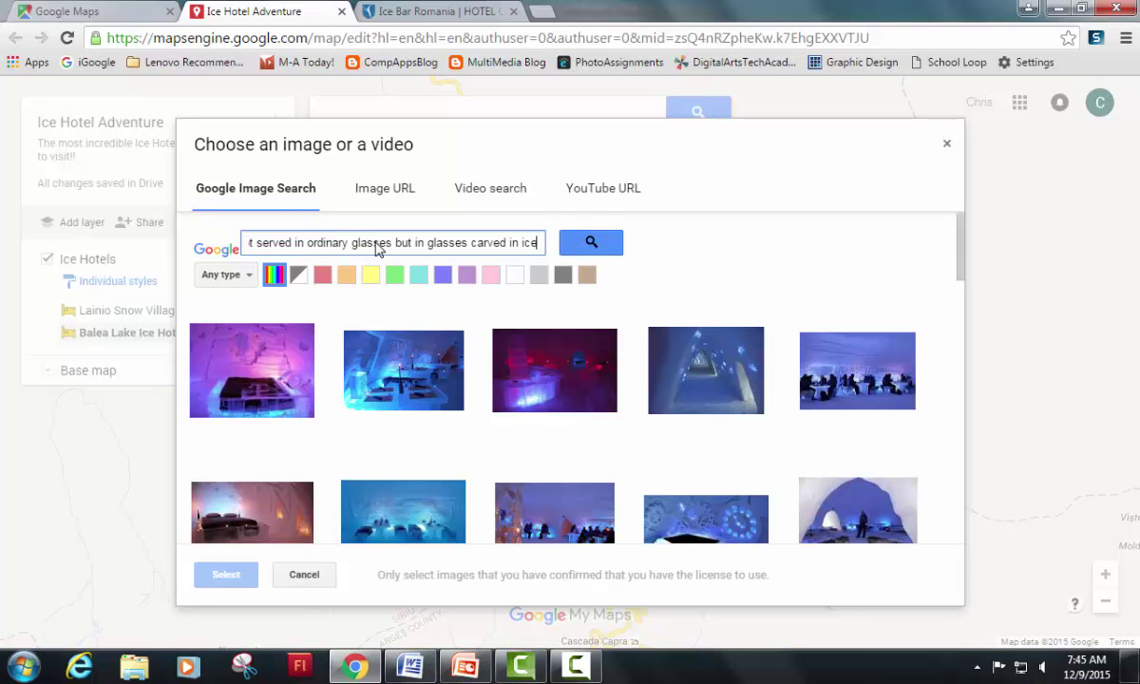
triple_click(377, 247)
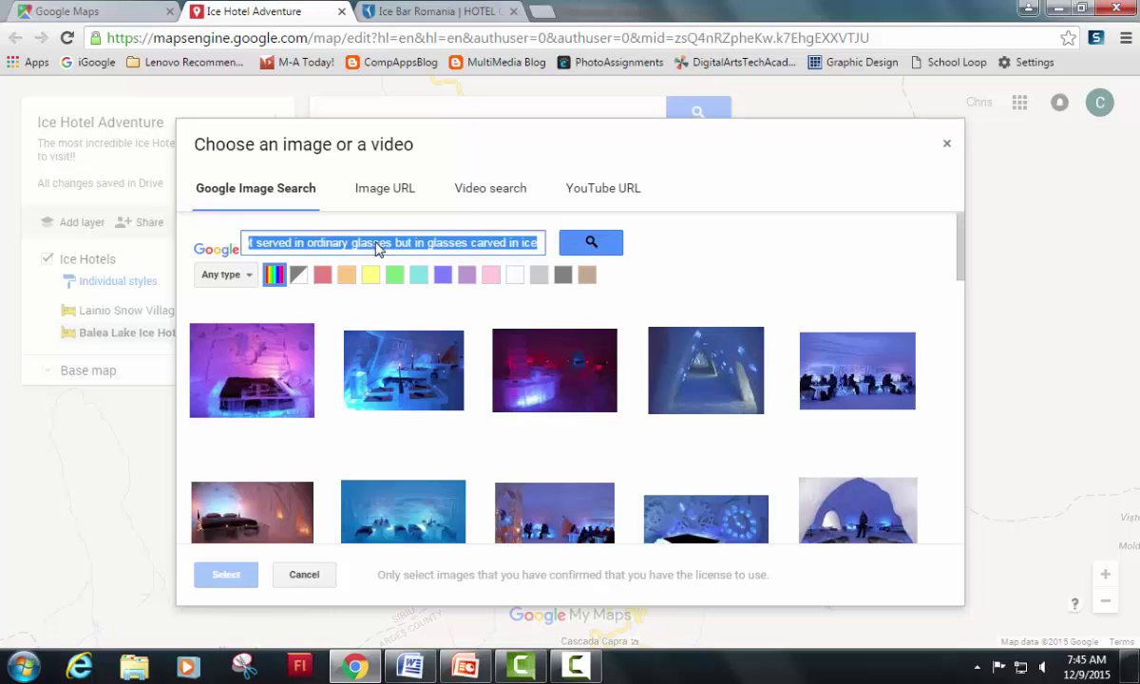
type("Balea Lake")
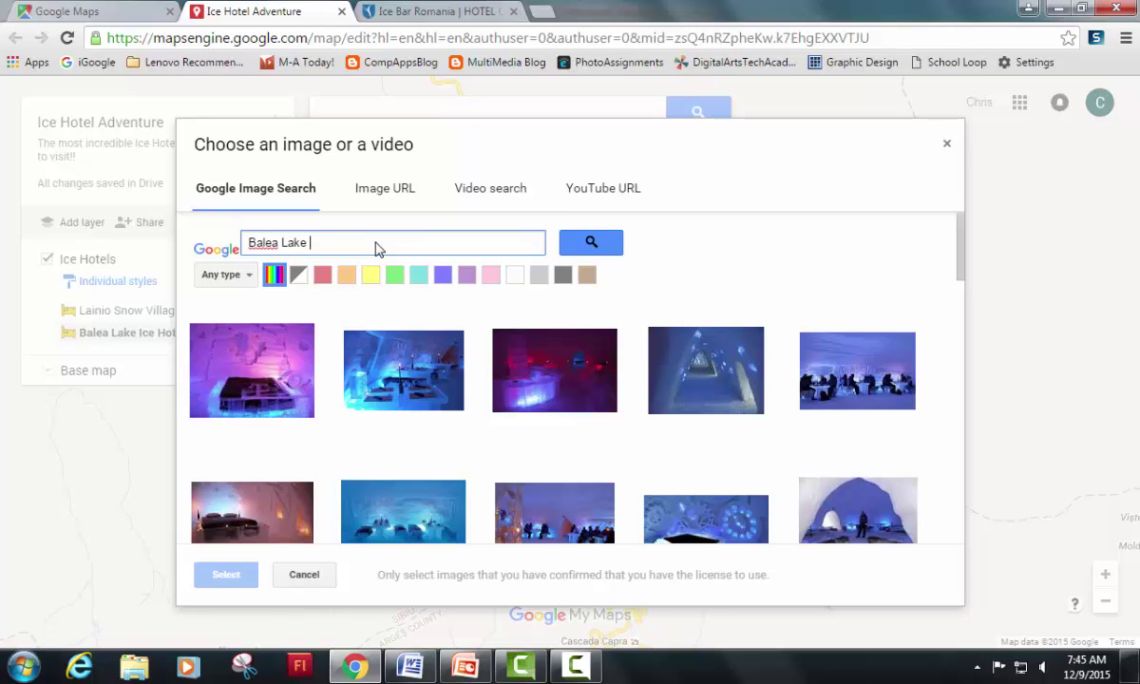
type(" Ice Hotel")
key("Return")
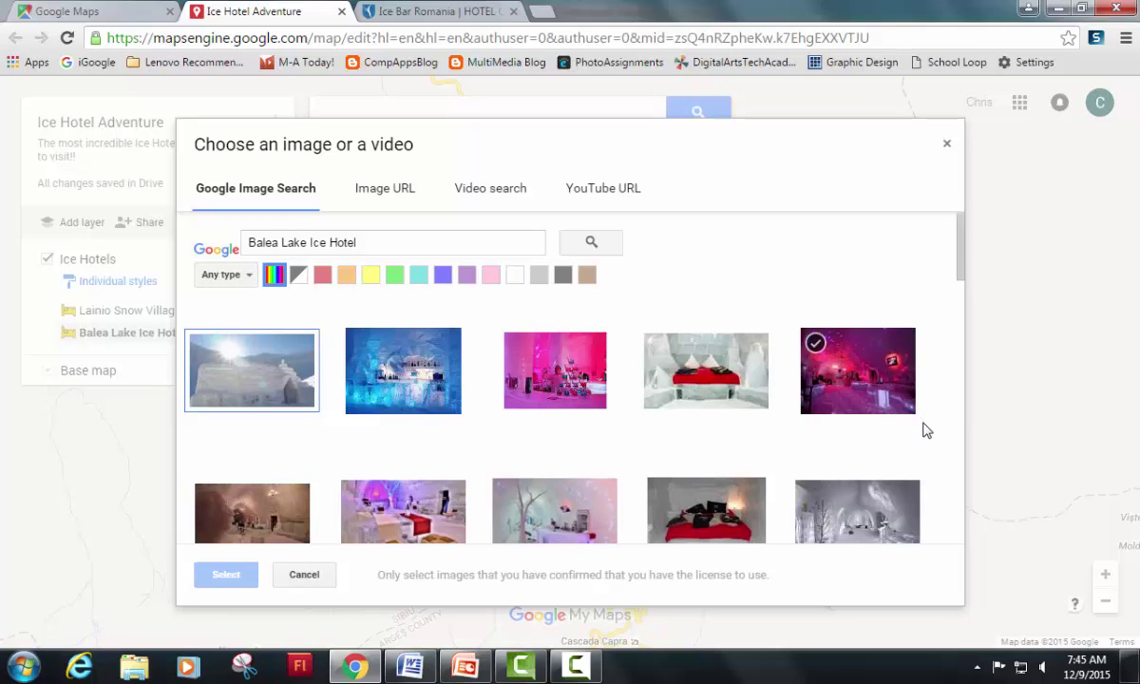
- Pick the photo of the snow-covered hotel glowing yellow at dusk and attach it
scroll(916, 428, "down", 2)
scroll(905, 442, "down", 1)
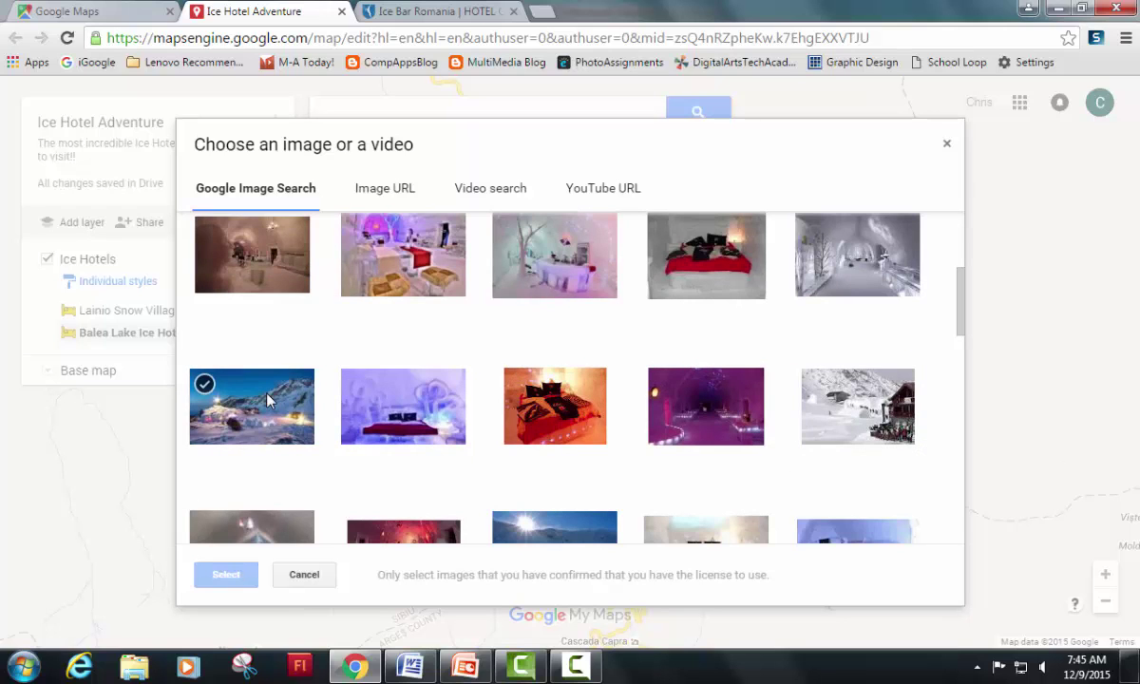
scroll(561, 443, "down", 2)
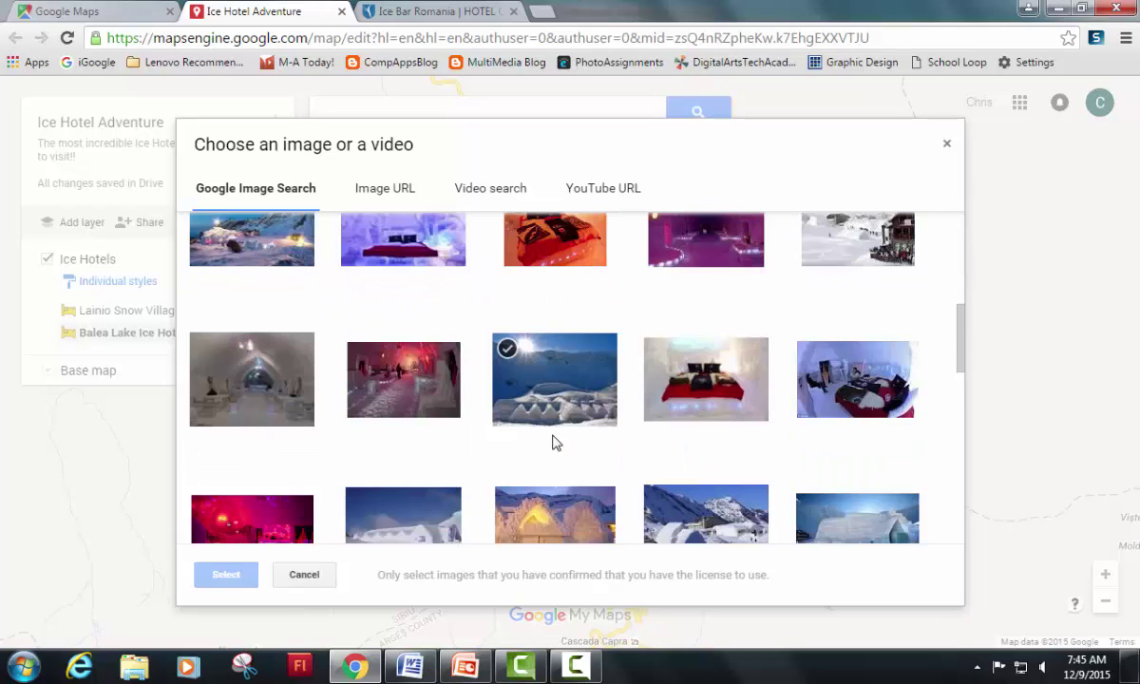
scroll(552, 440, "down", 1)
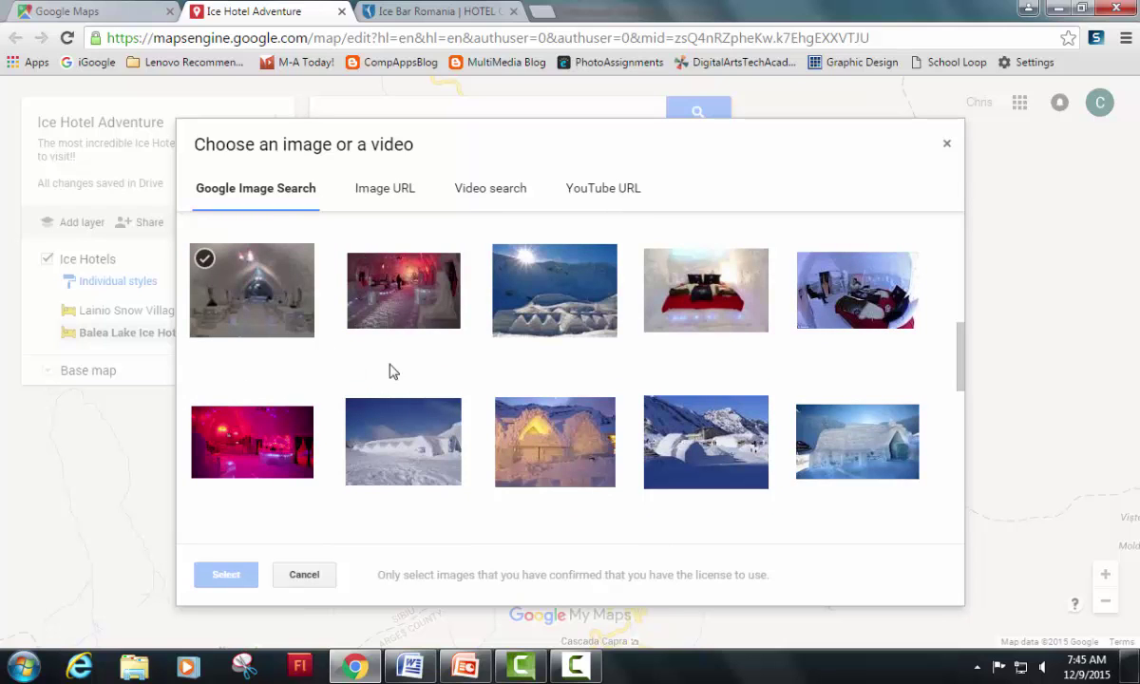
left_click(529, 443)
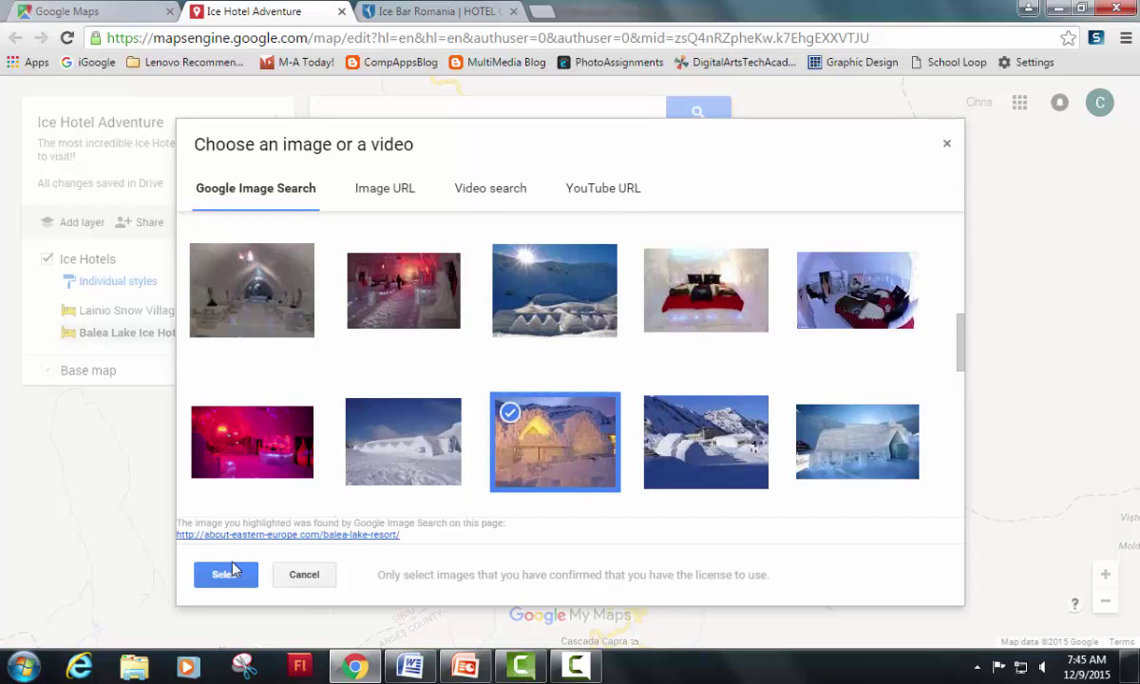
left_click(225, 574)
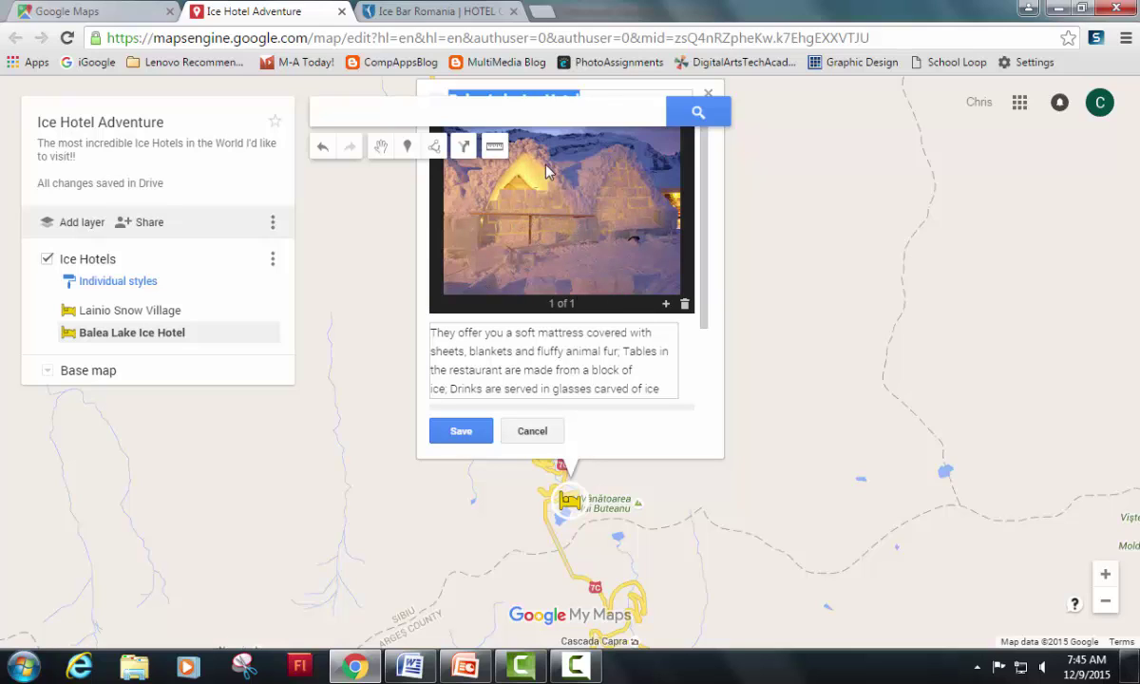
- Save the place's new photo, zoom out to show both hotel placemarks, then return to Word
left_click(465, 429)
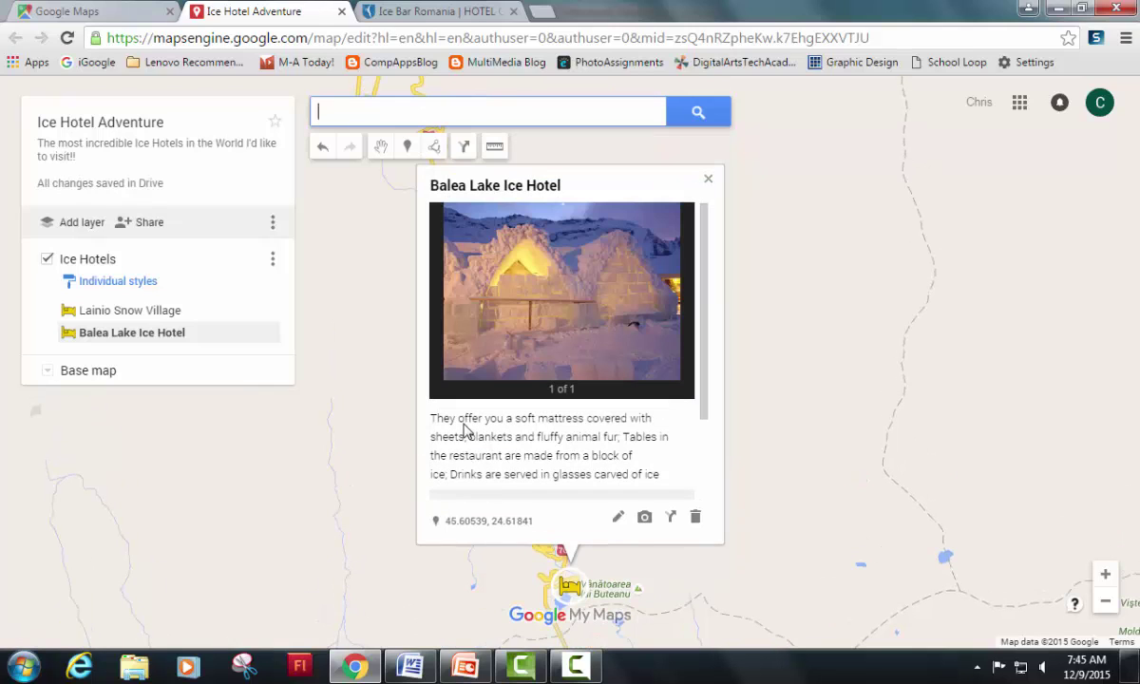
left_click(708, 180)
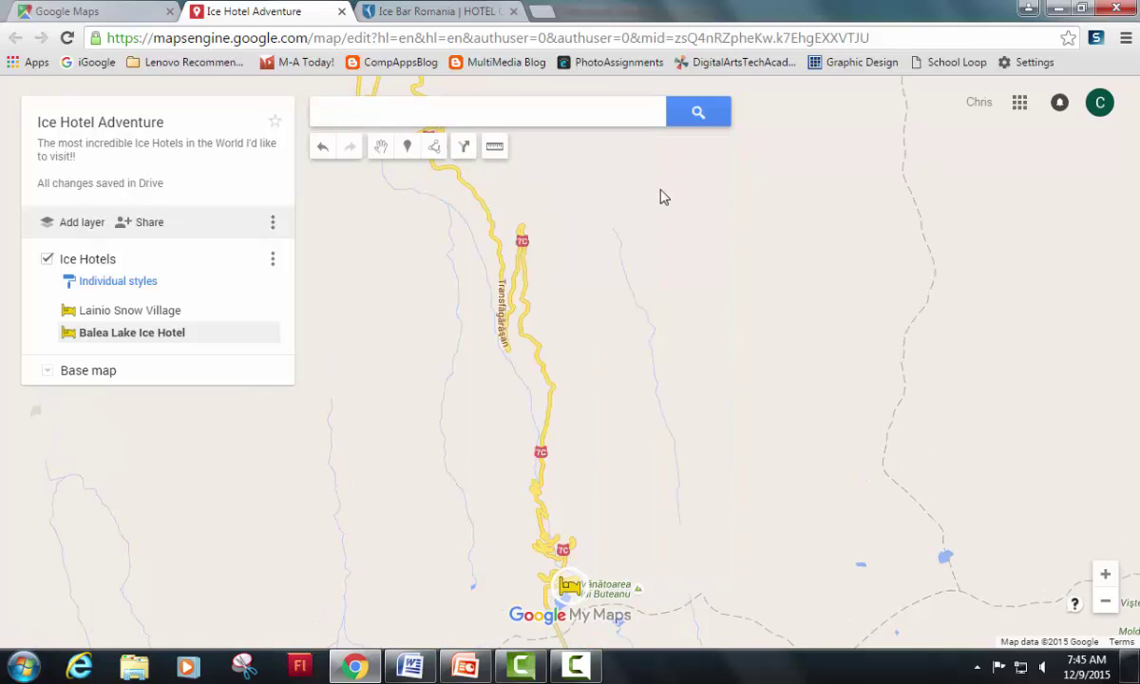
left_click(1104, 605)
left_click(1105, 605)
left_click(1105, 605)
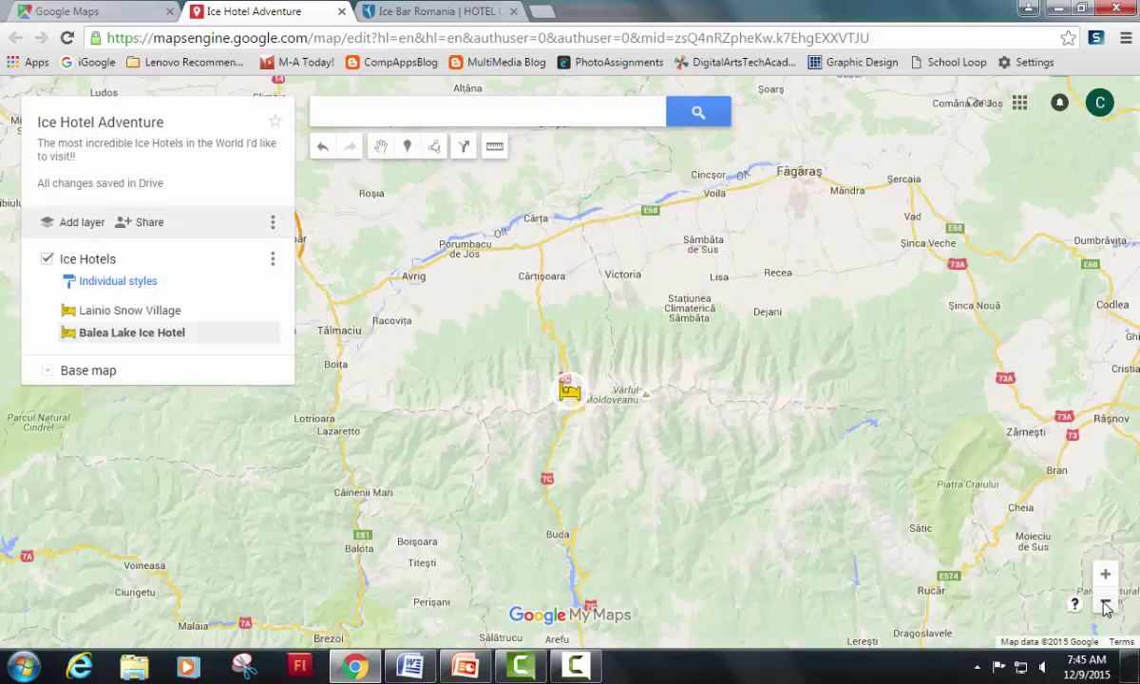
left_click(1105, 605)
left_click(1105, 605)
left_click(1105, 605)
left_click(1105, 605)
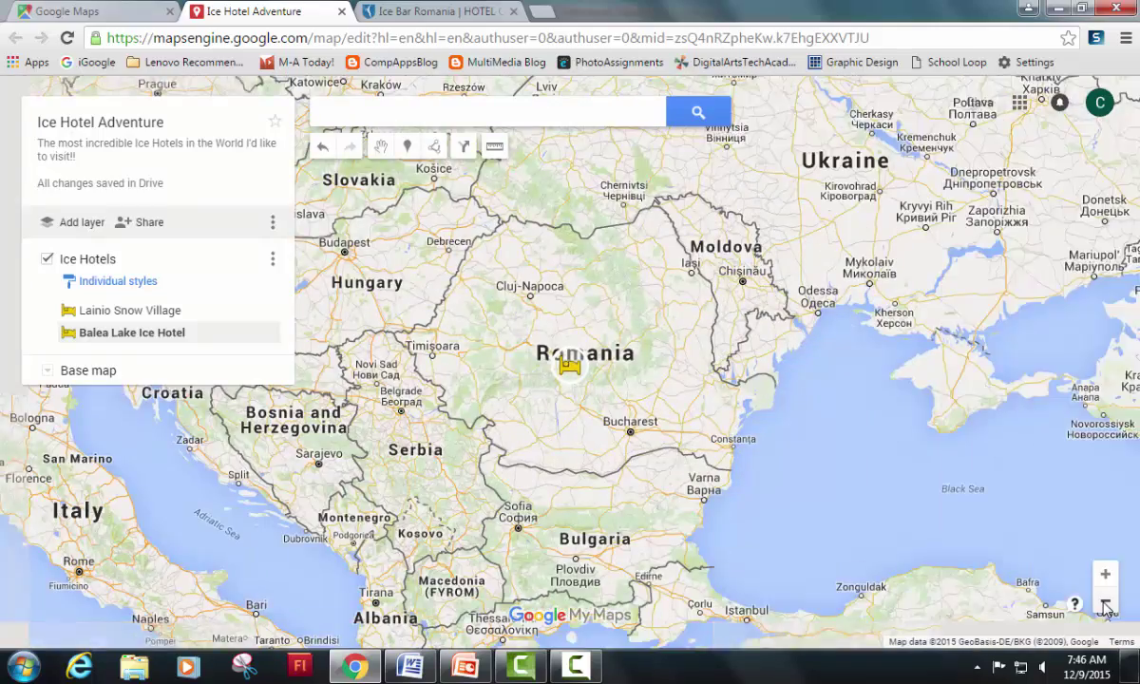
left_click(1105, 605)
left_click(1105, 605)
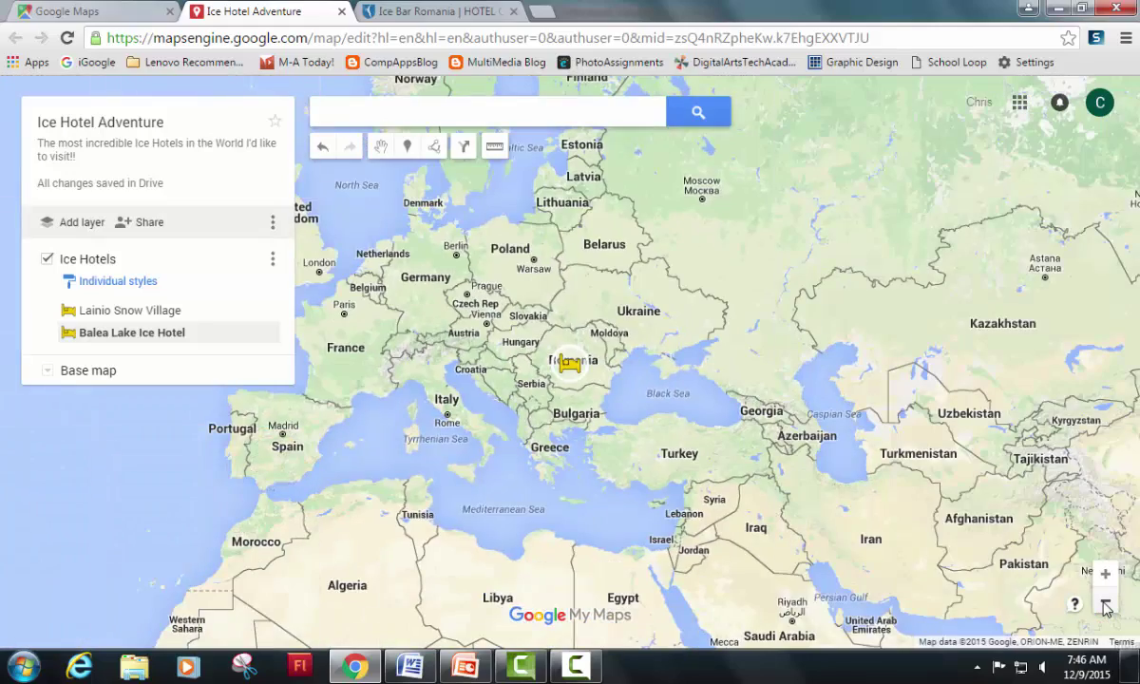
left_click(1104, 605)
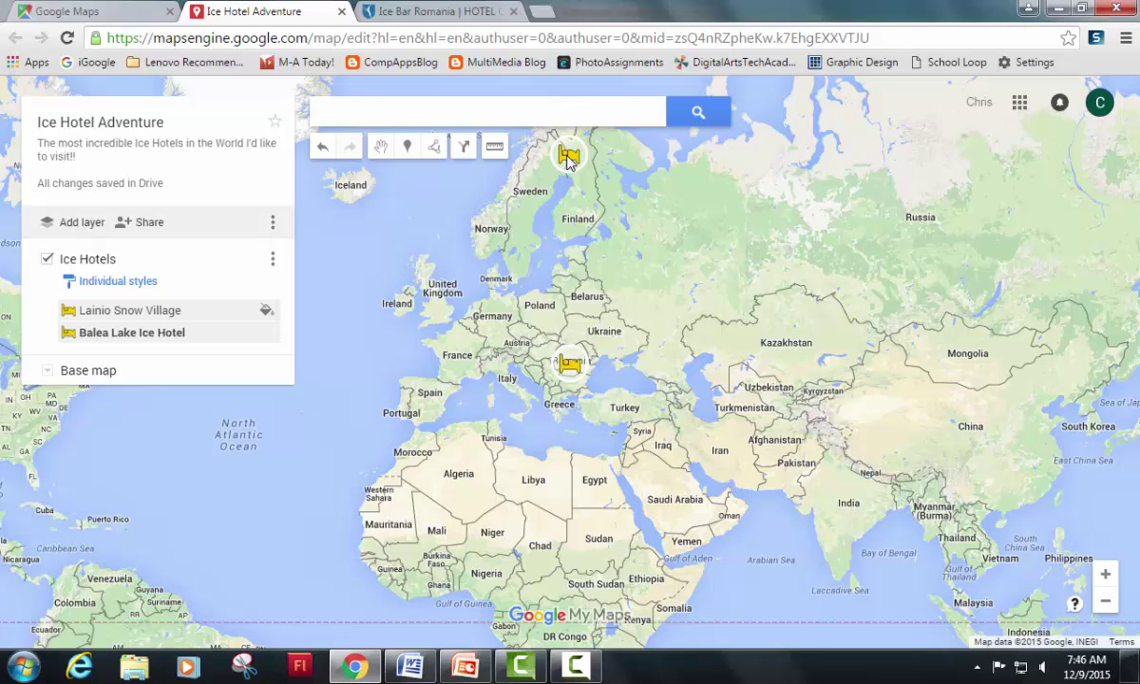
left_click_drag(674, 384, 964, 406)
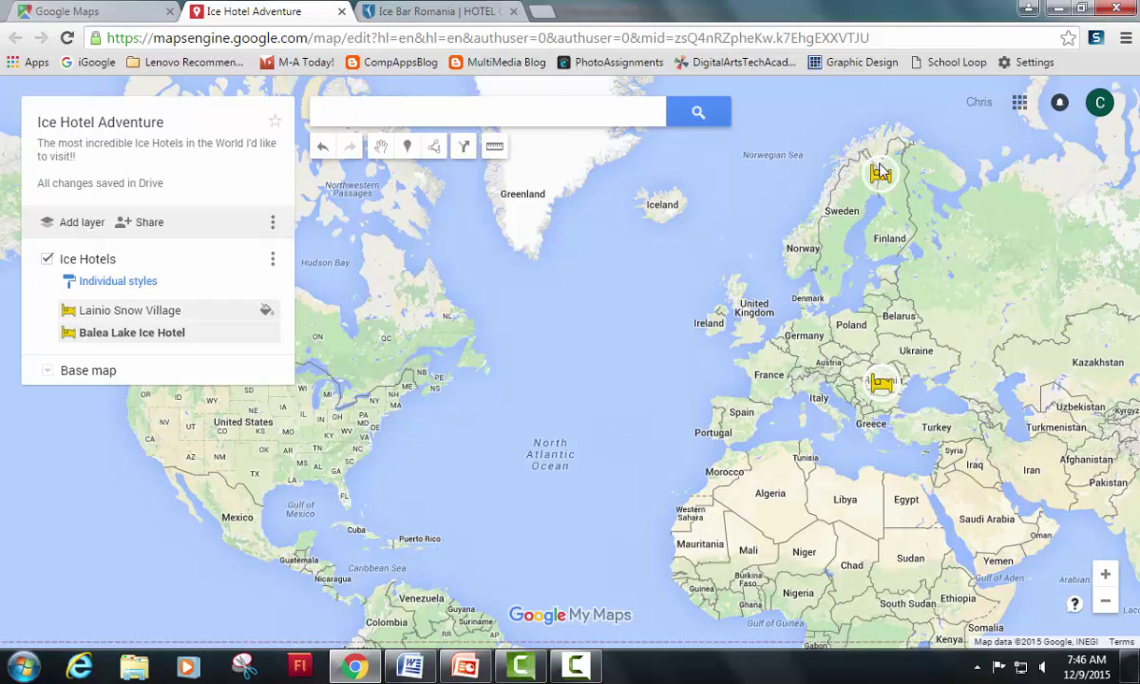
left_click(578, 667)
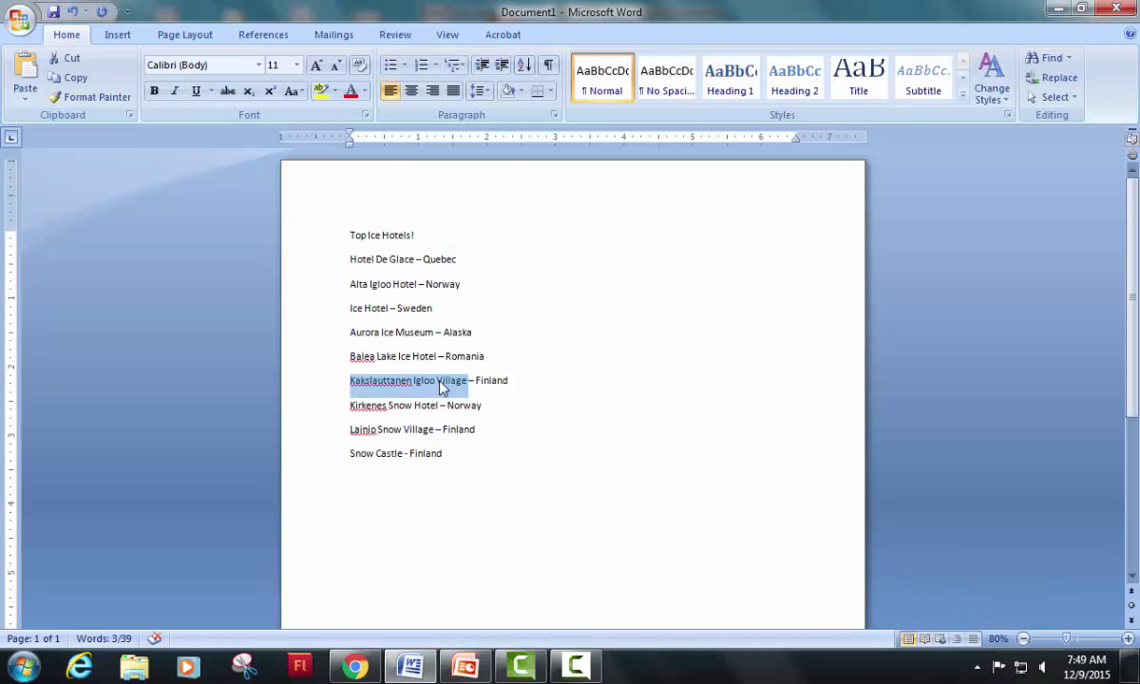
- Bring Chrome back to the Ice Hotel Adventure map tab and click into the search box
left_click(355, 667)
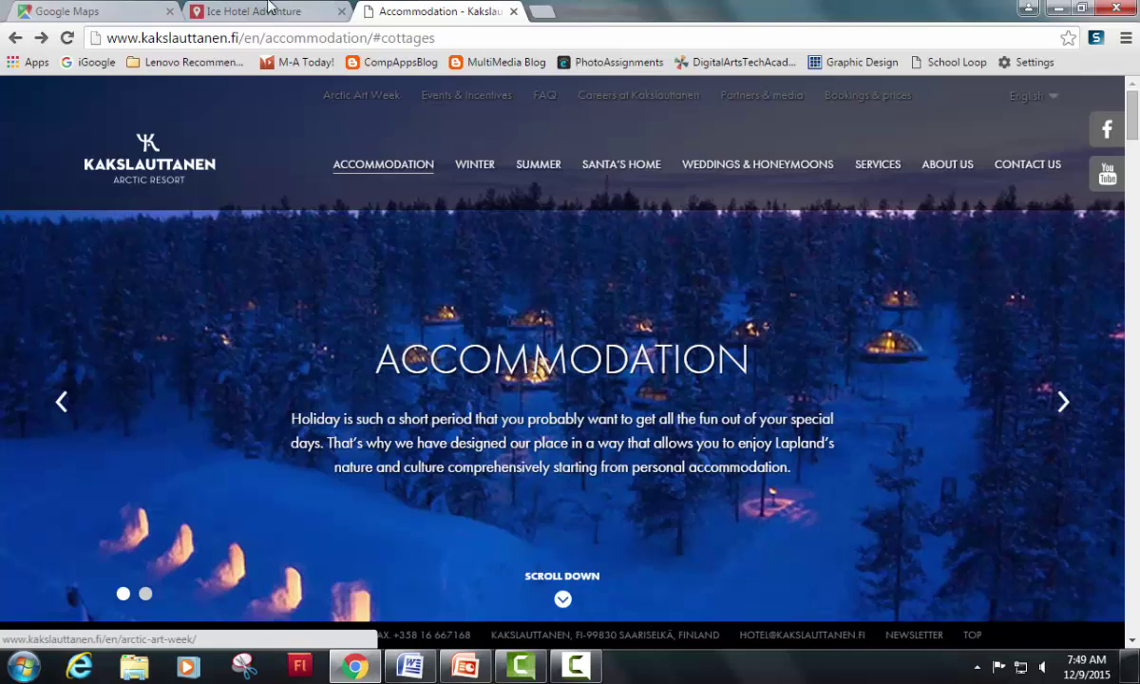
left_click(243, 9)
left_click(439, 116)
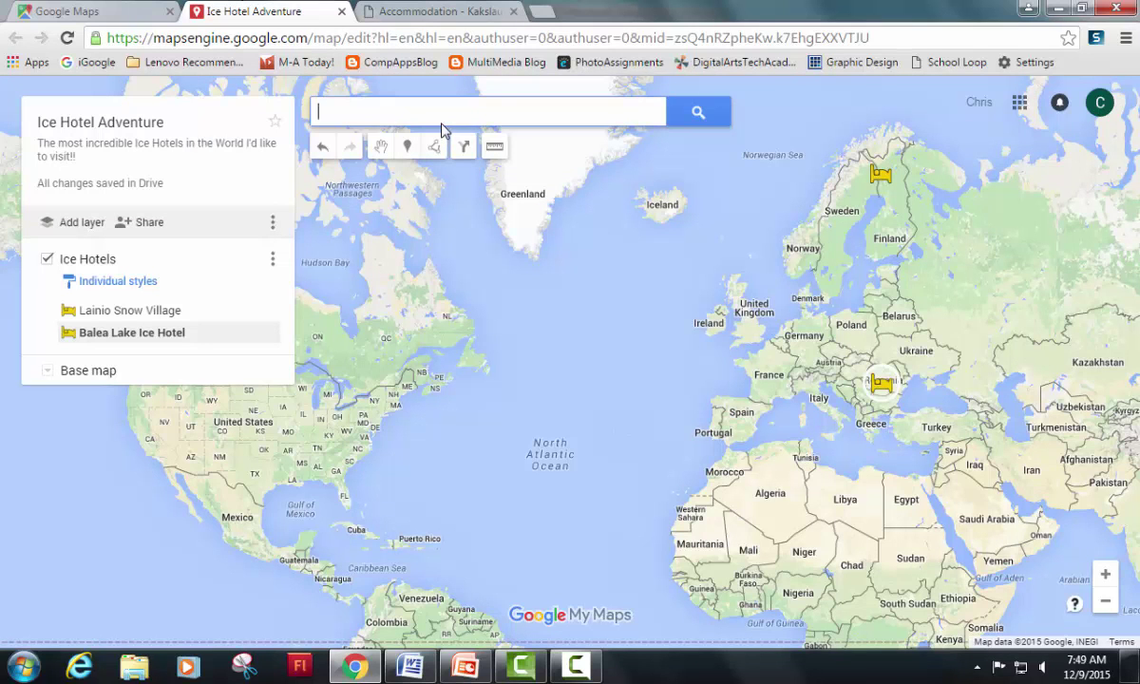
- Search for Kakslauttanen Igloo West Village and add it to the Ice Hotels layer
type("Kakslauttanen Igloo Village")
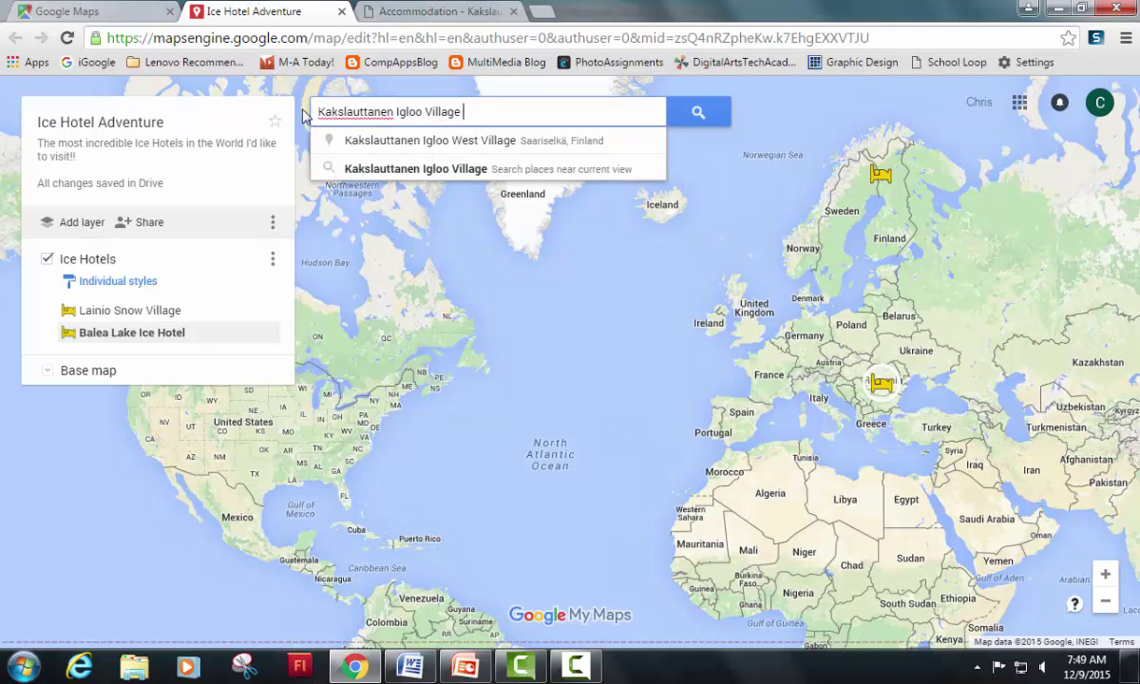
left_click(432, 141)
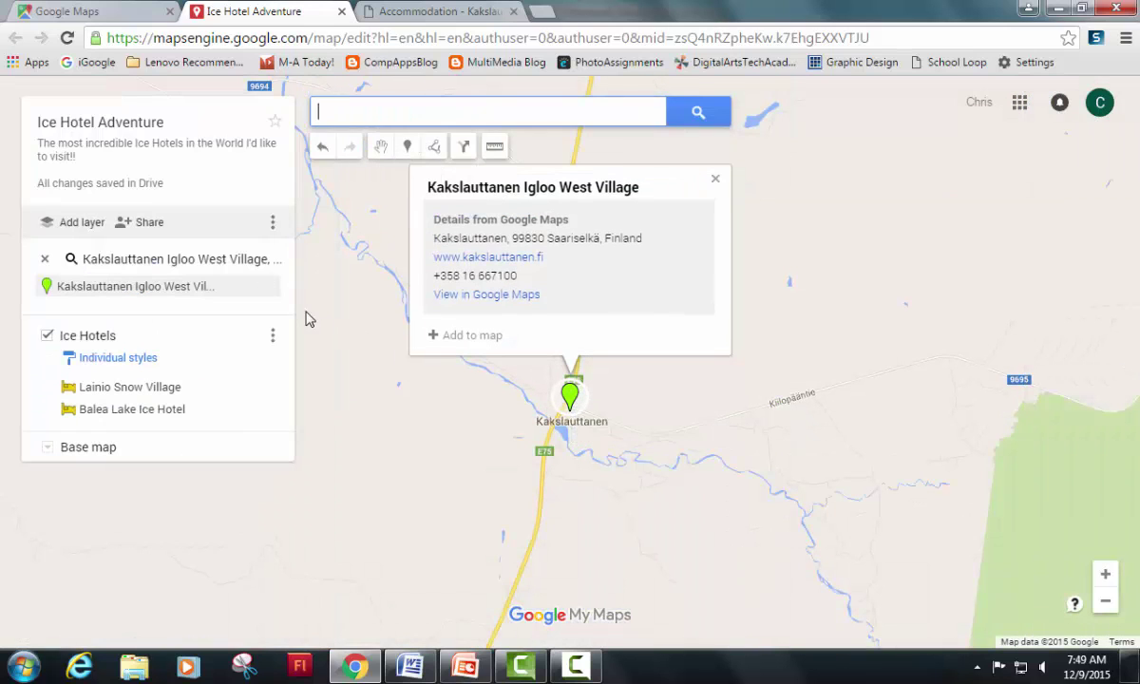
left_click(267, 288)
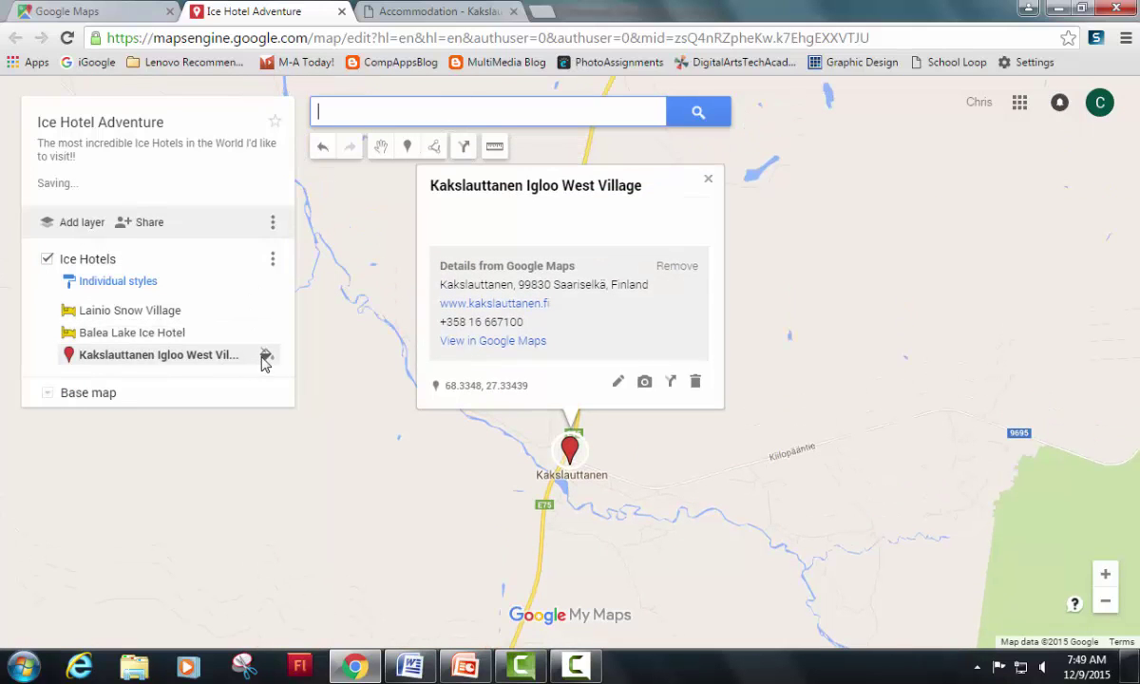
- Give the new placemark the yellow bed icon and start attaching a photo
left_click(265, 357)
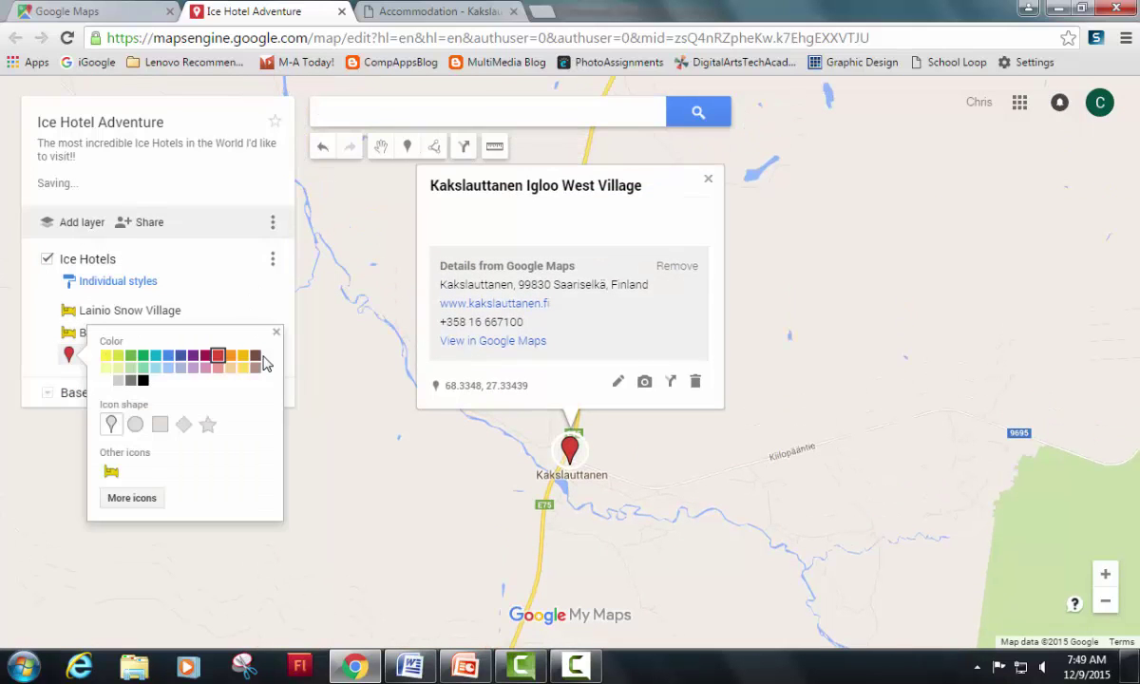
left_click(111, 473)
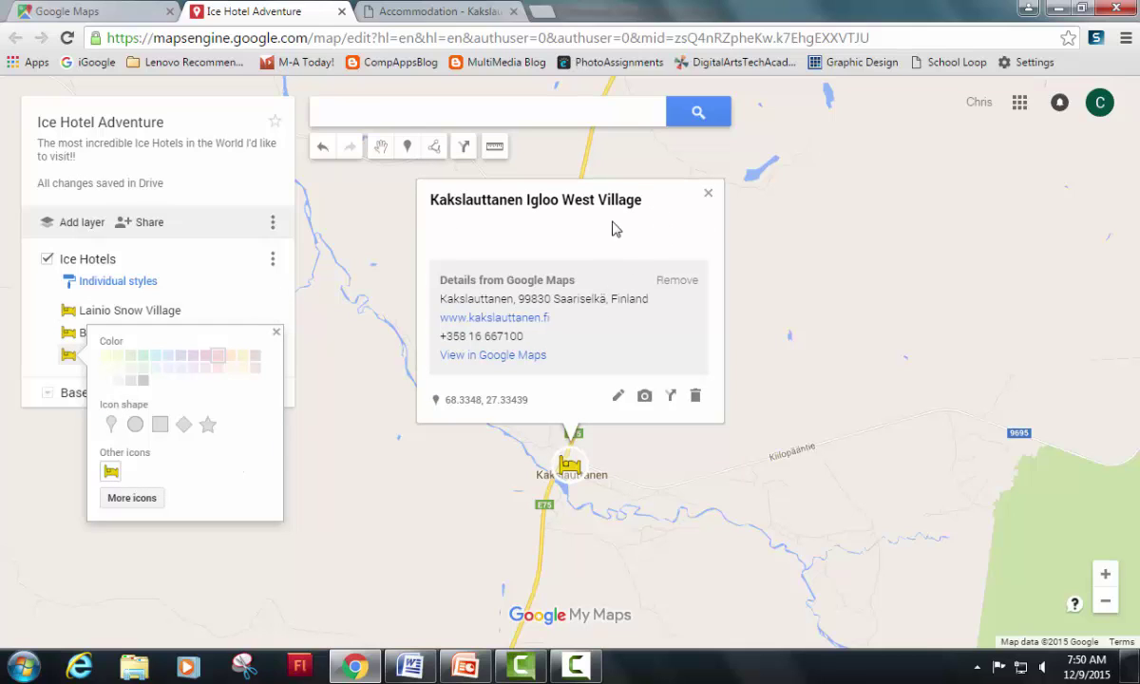
left_click(644, 396)
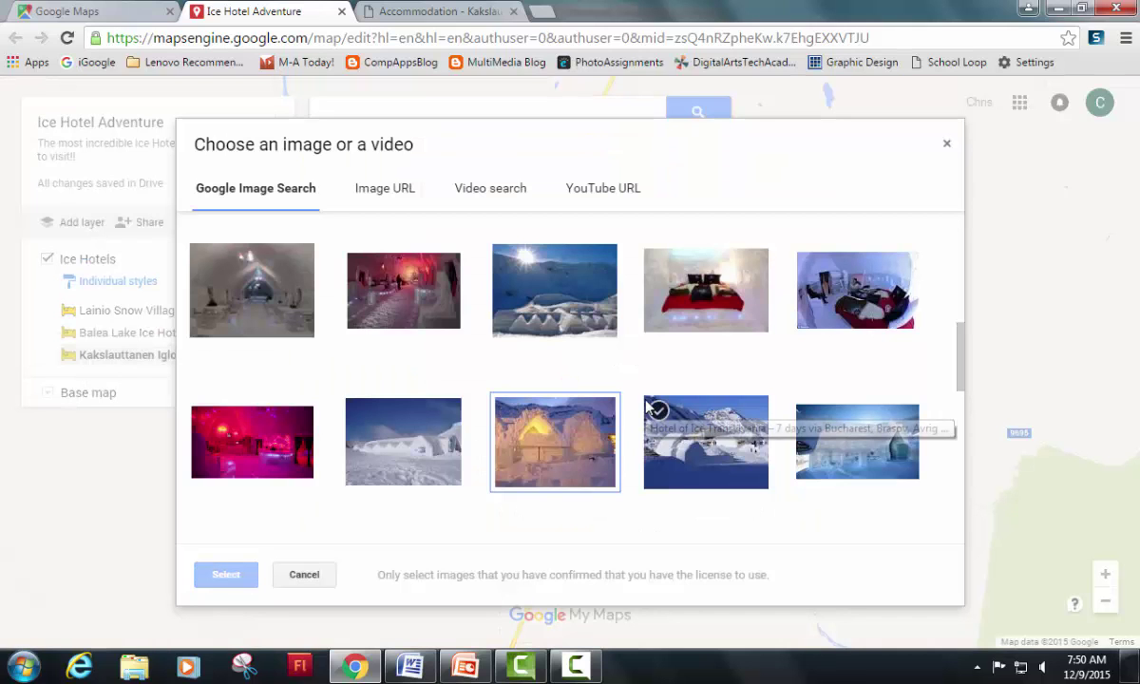
- Search Google Images for 'Kakslauttanen Igloo Village' and attach the glowing glass igloos photo
left_click(269, 196)
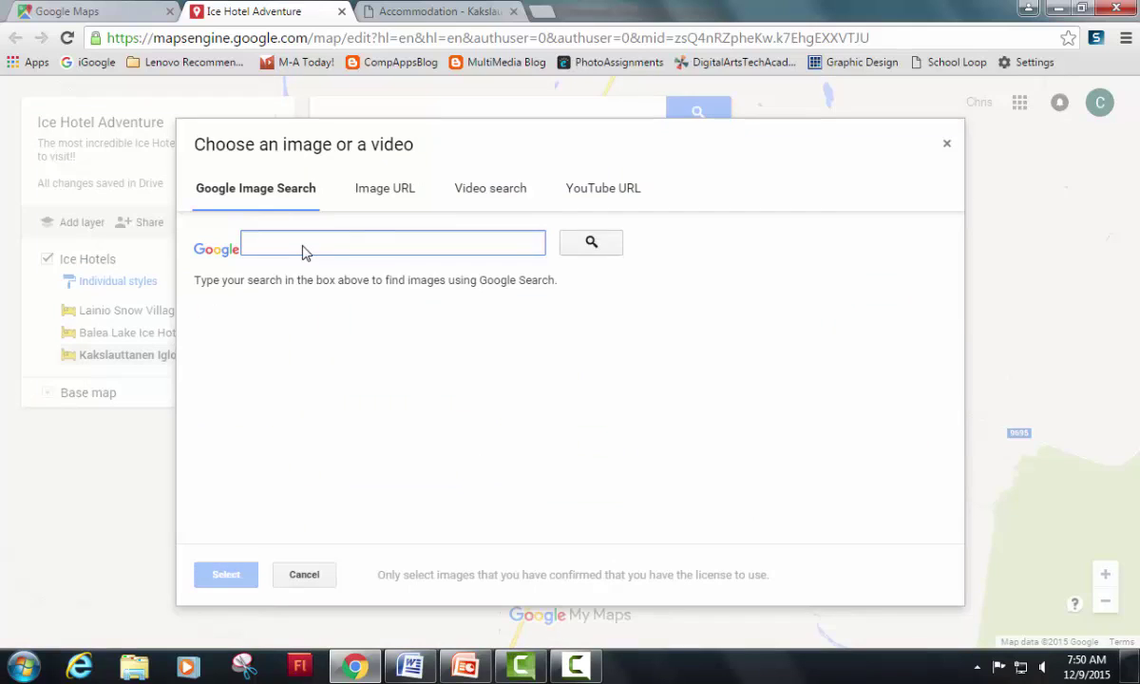
type("Kakslauttanen Igloo Village")
left_click(586, 244)
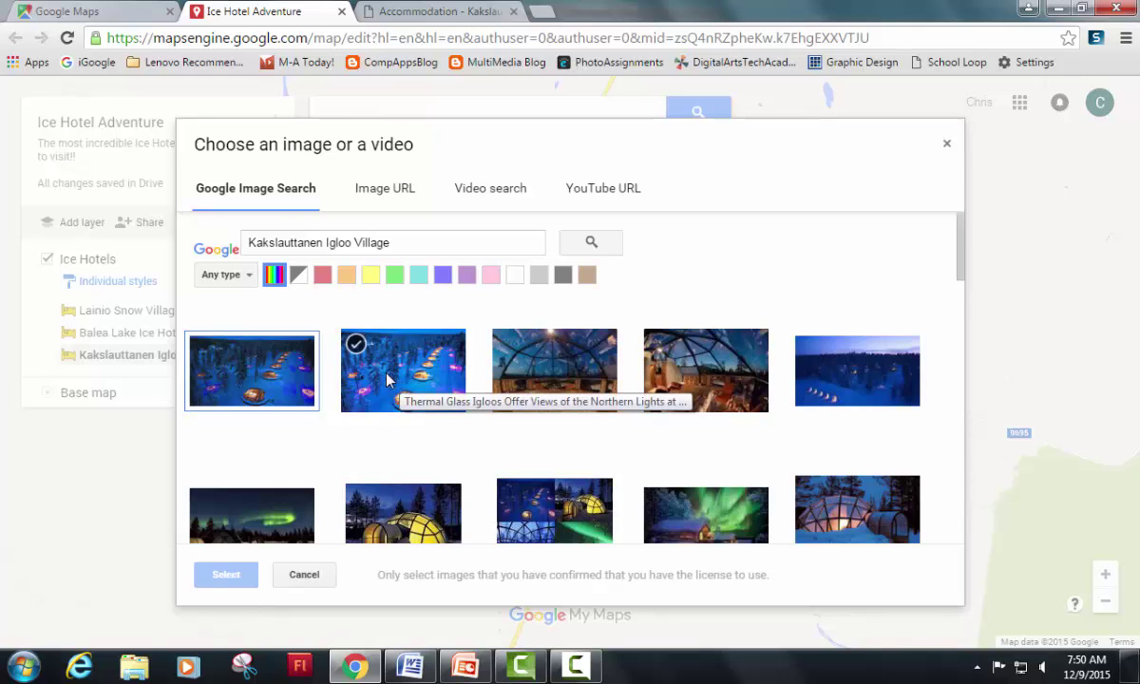
scroll(394, 380, "down", 1)
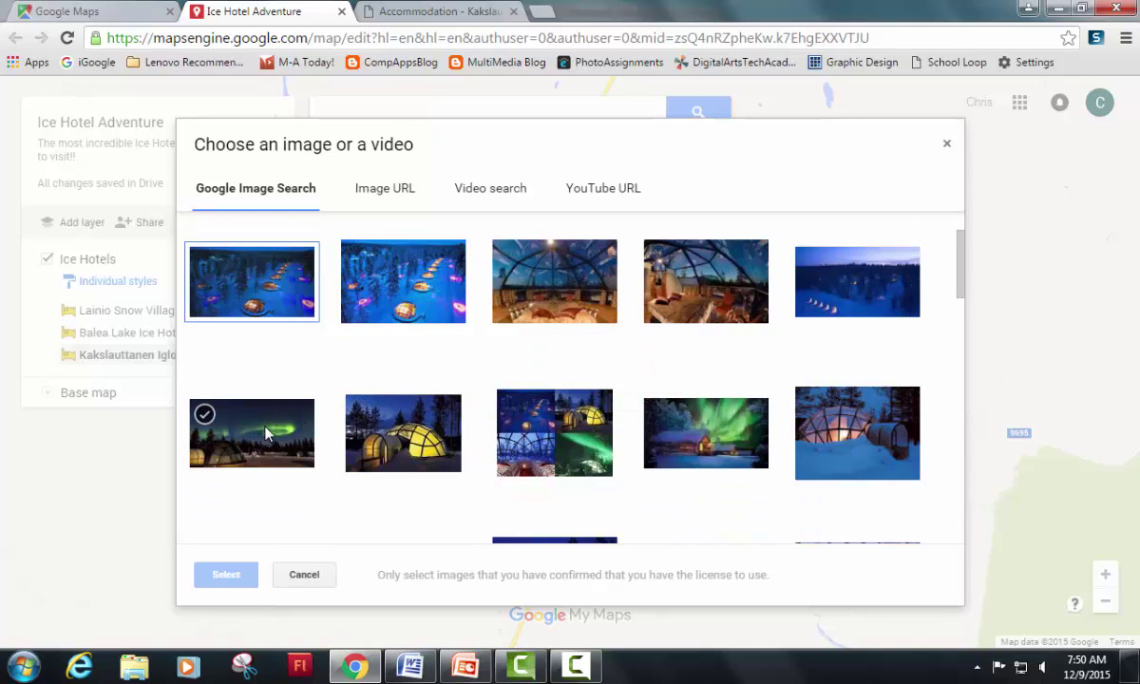
left_click(395, 289)
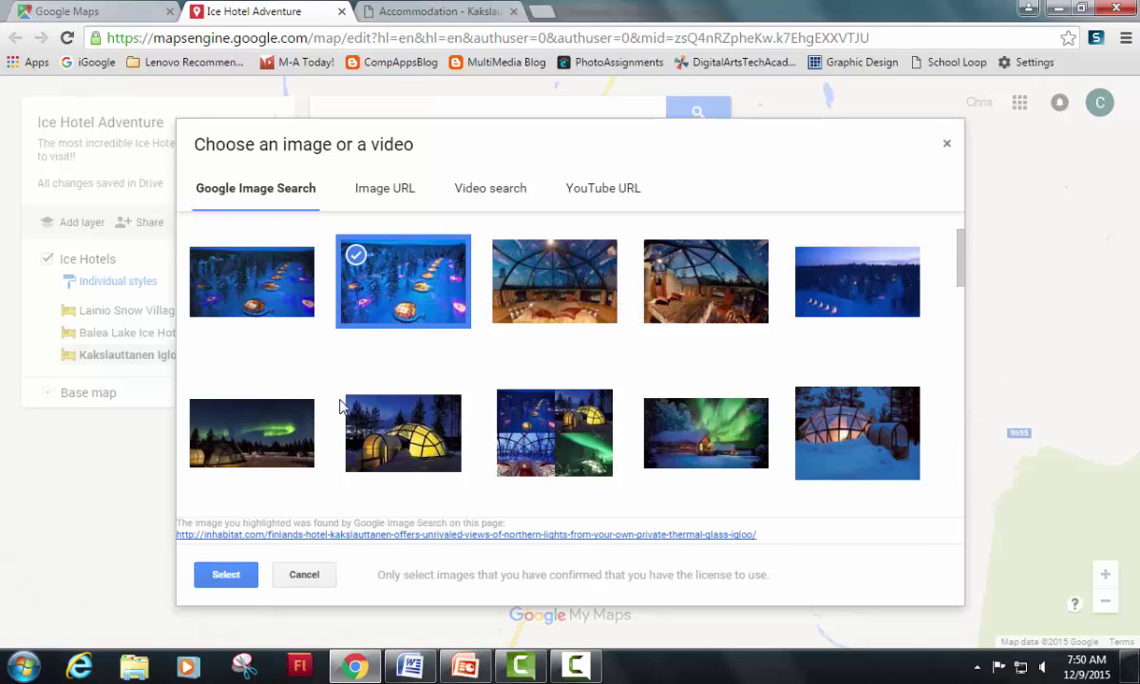
left_click(226, 575)
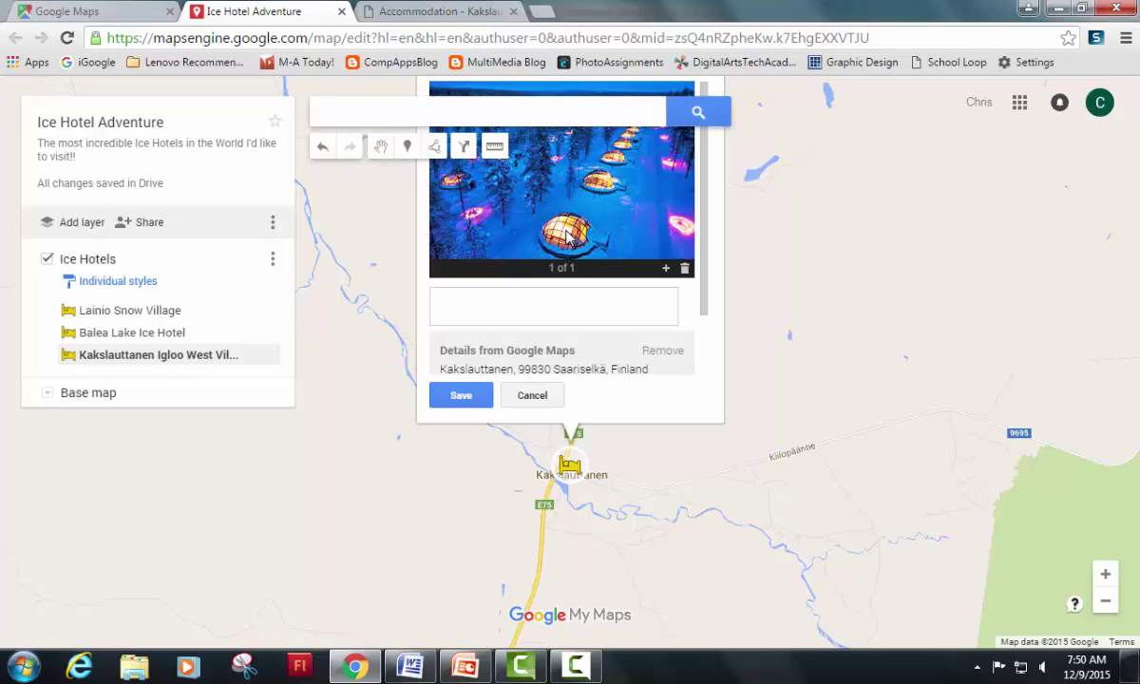
- Start the description with 'Glass Igloos dot the property', checking the resort's accommodation page
left_click(430, 299)
left_click(436, 13)
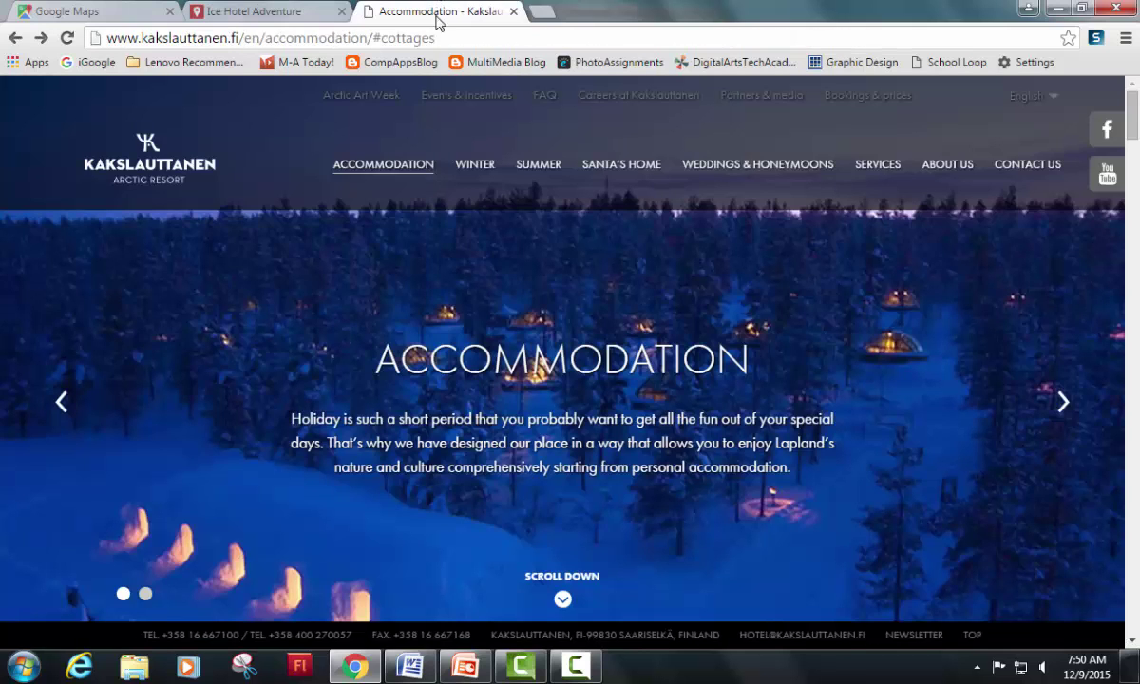
mouse_move(392, 166)
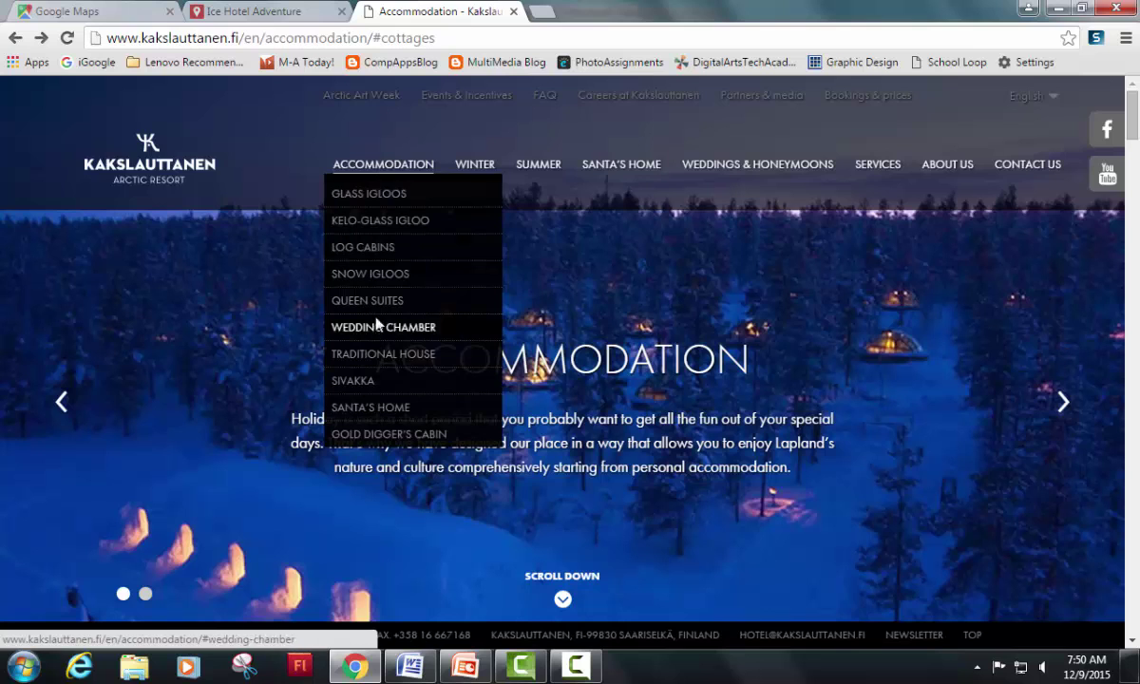
left_click(253, 12)
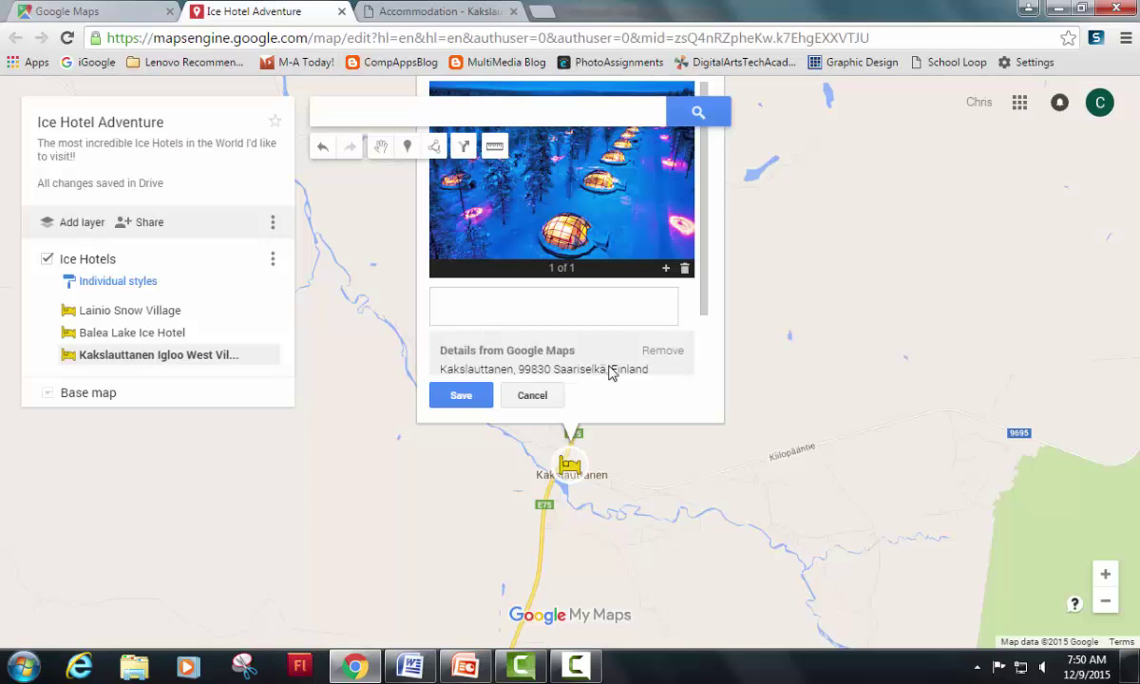
type("Glass Iglo")
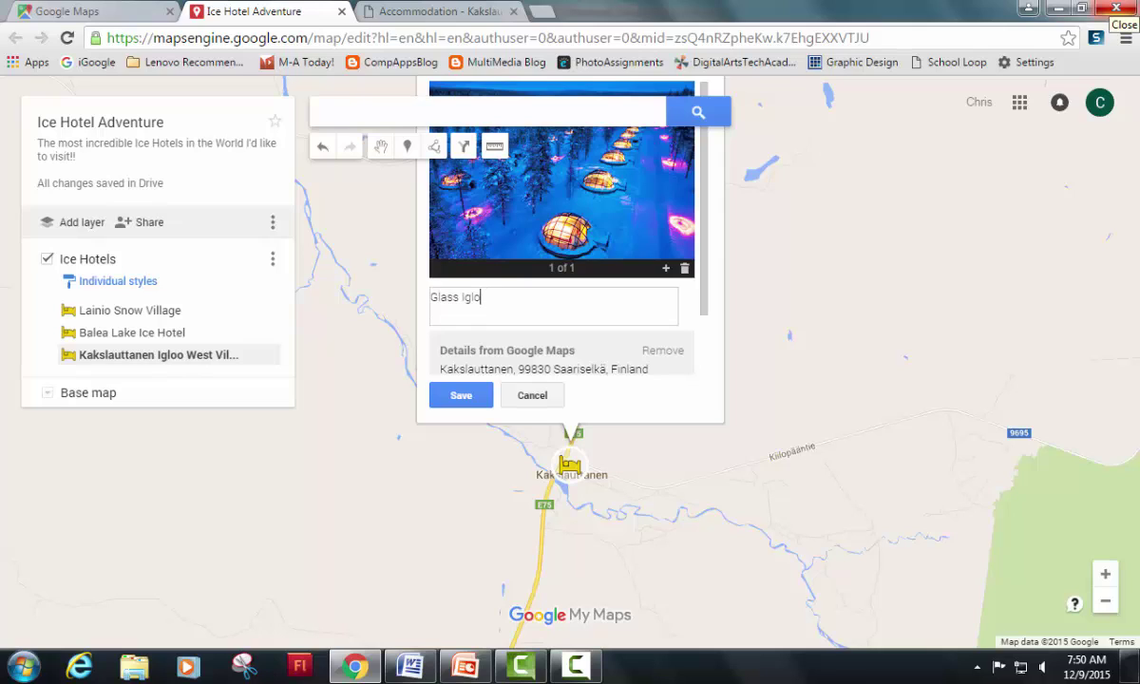
type("os dot the property.")
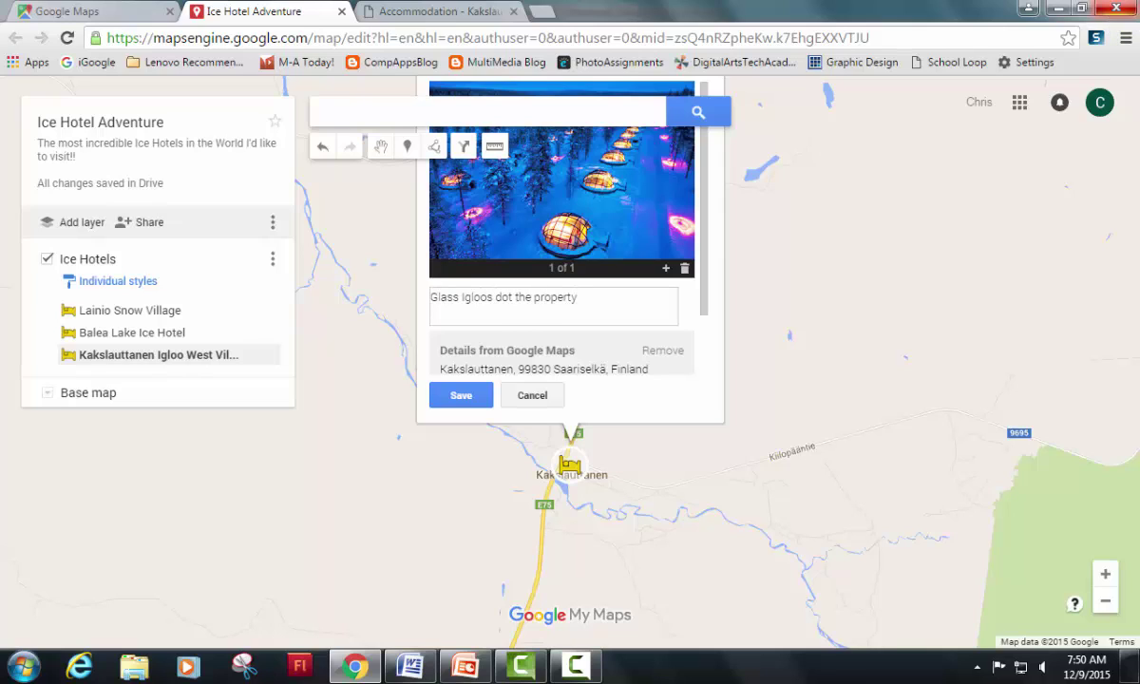
- Consult the Reindeer Safaris page and continue with 'Variety of Winter and Summer activities includ'
left_click(410, 11)
mouse_move(480, 169)
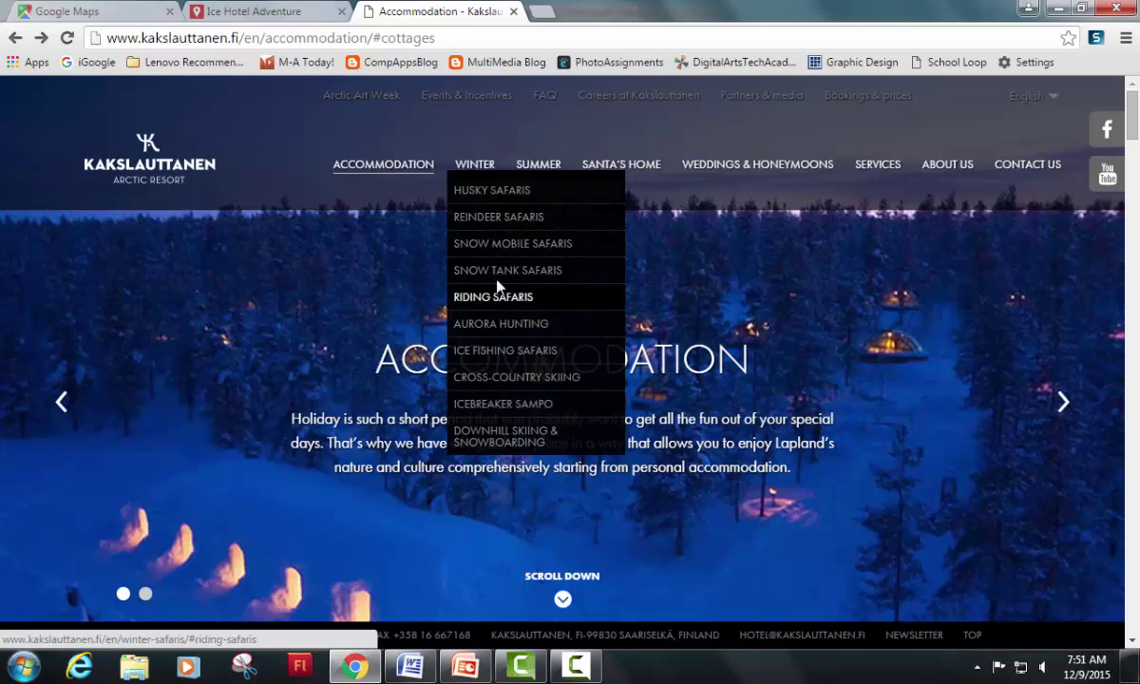
left_click(458, 215)
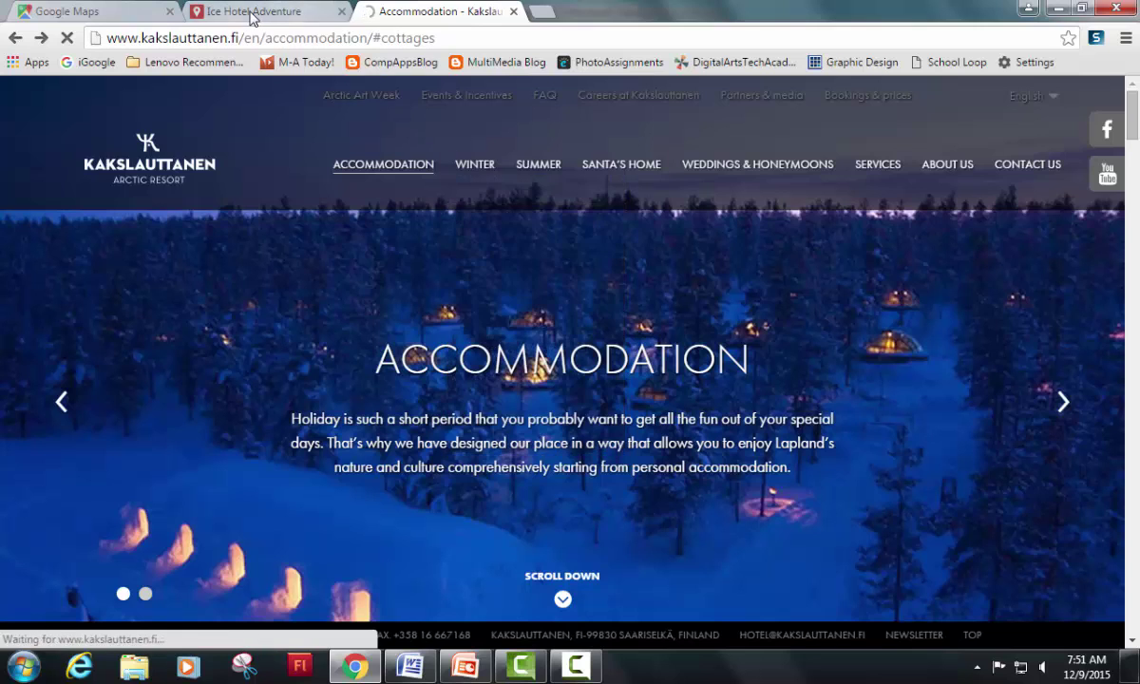
left_click(232, 11)
type("Vari")
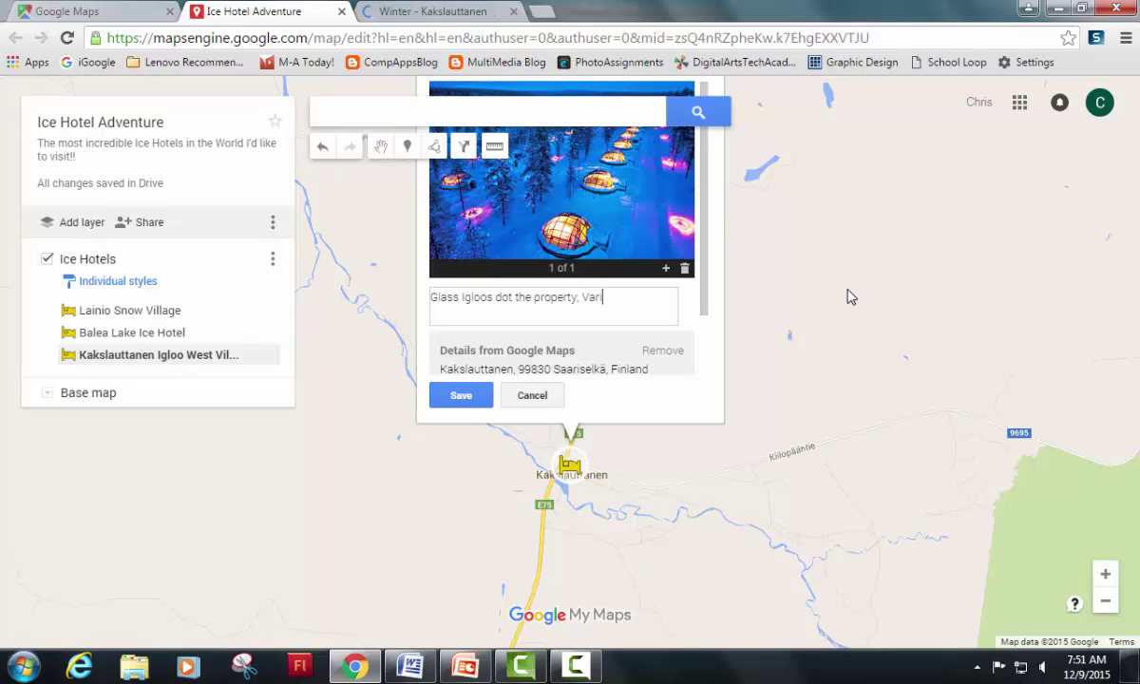
type("ety of Winter and Suimm")
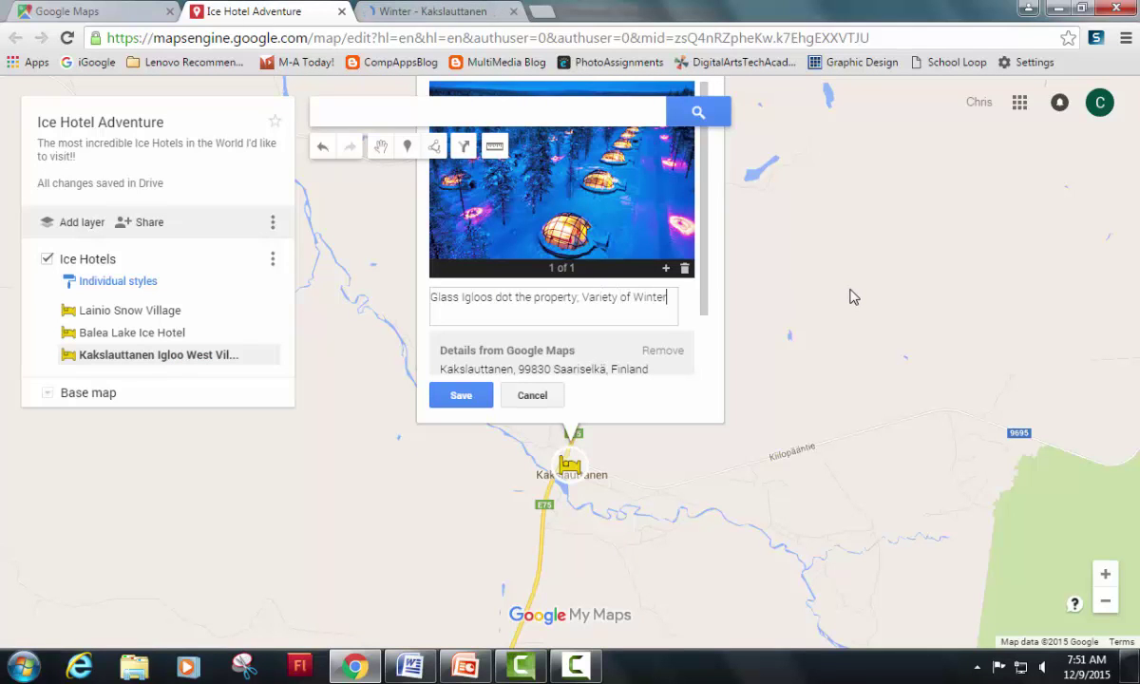
key("BackSpace")
key("BackSpace")
key("BackSpace")
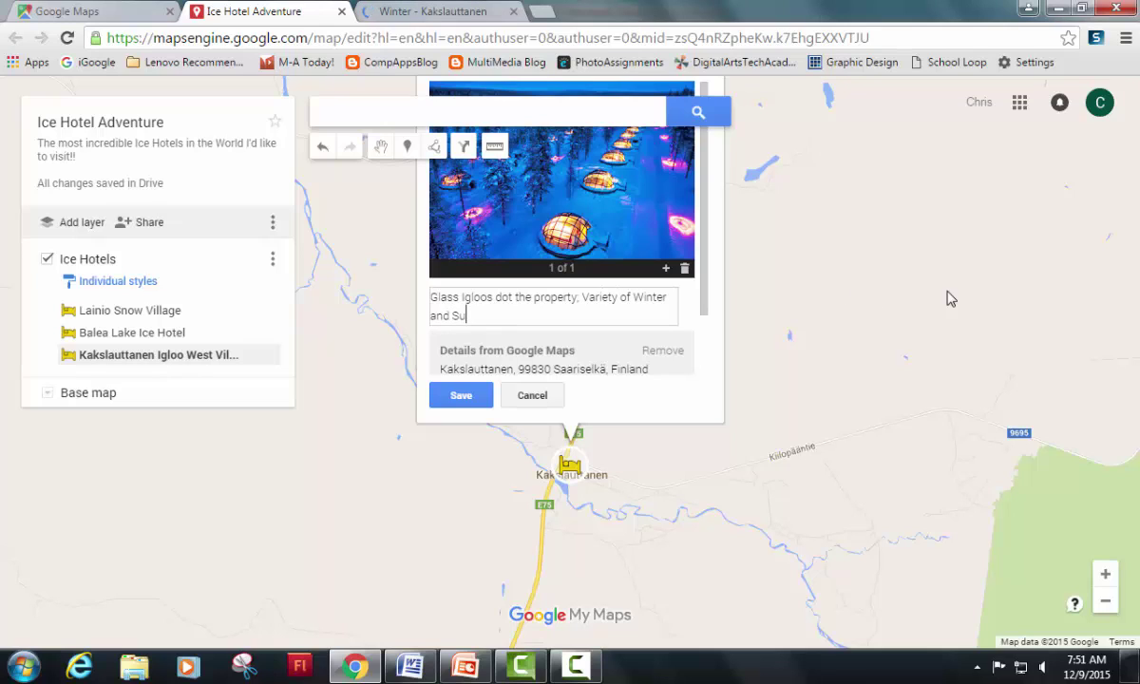
type("mmer A")
key("BackSpace")
type("activities including")
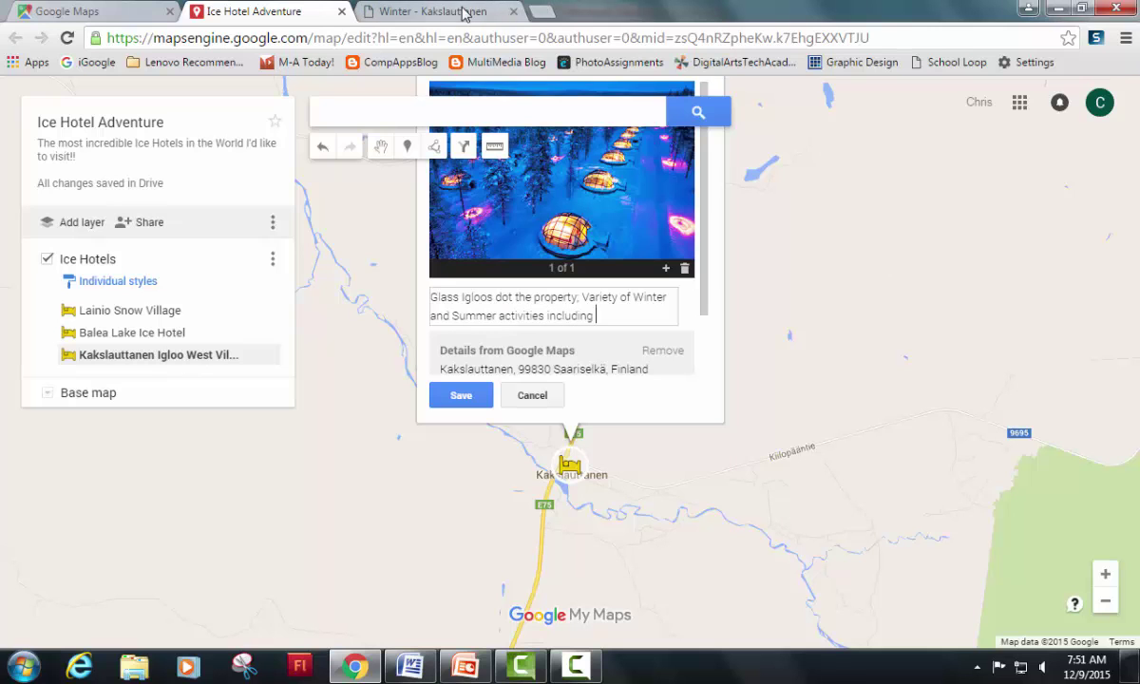
left_click(432, 11)
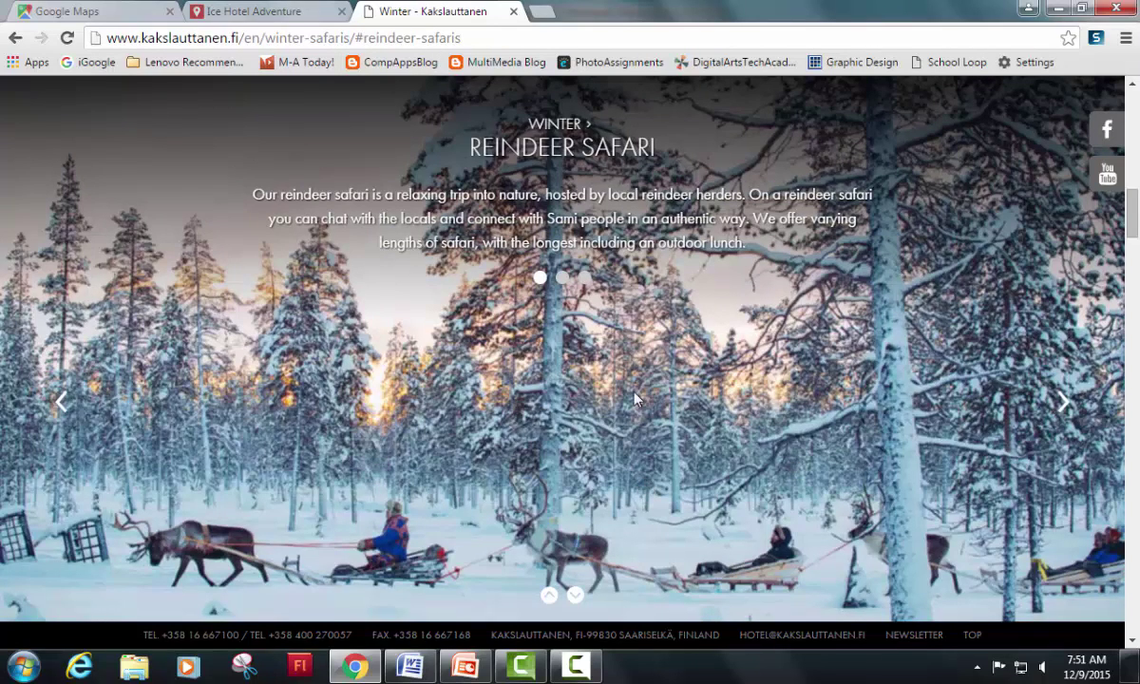
- Continue the description after 'including' with 'rein' for reindeer safaris
left_click(330, 17)
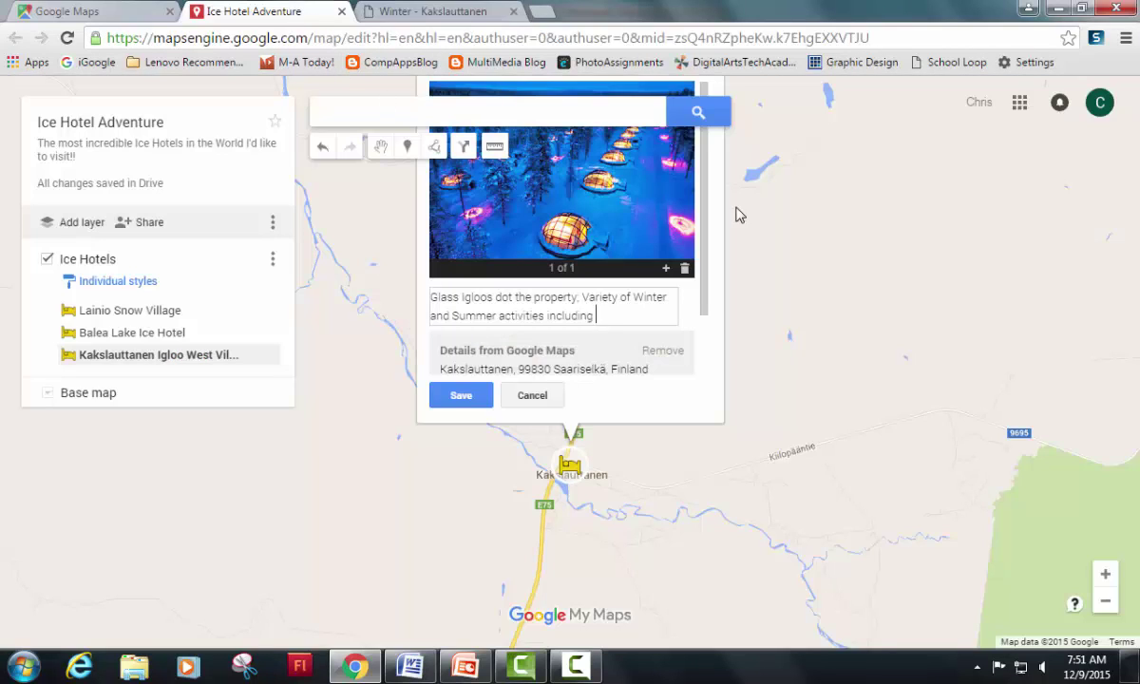
key("BackSpace")
key("BackSpace")
type("reindeer safaris;")
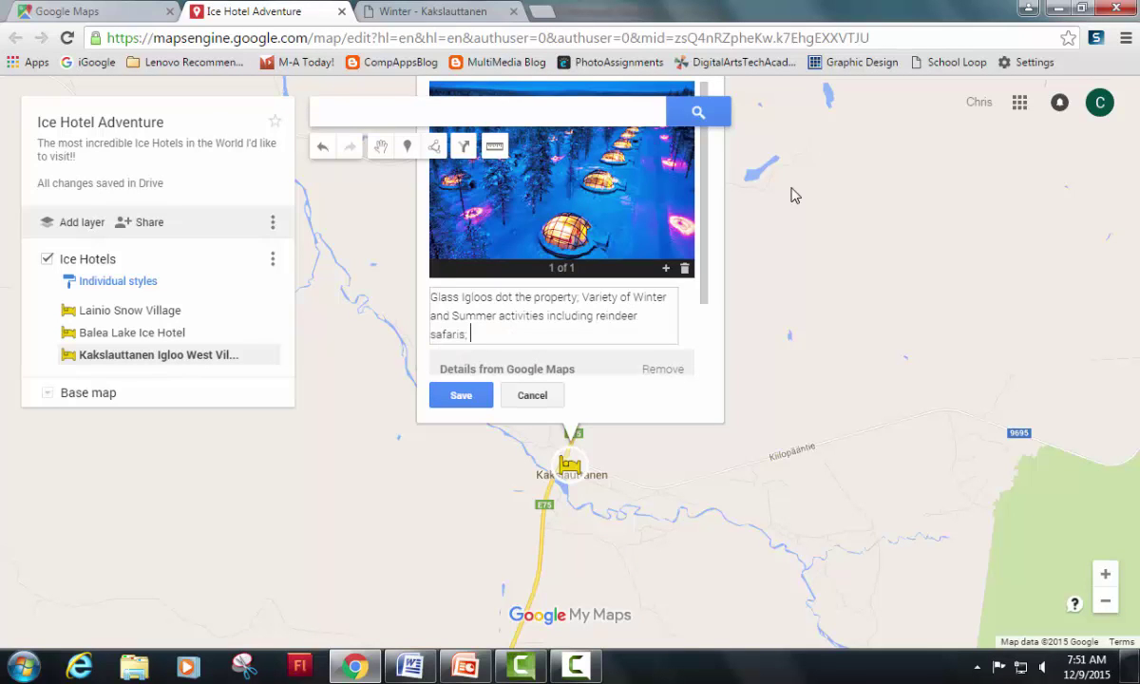
- Check the Santa's Home page, end the description with 'visit Santa's home on the property!', and save
left_click(378, 11)
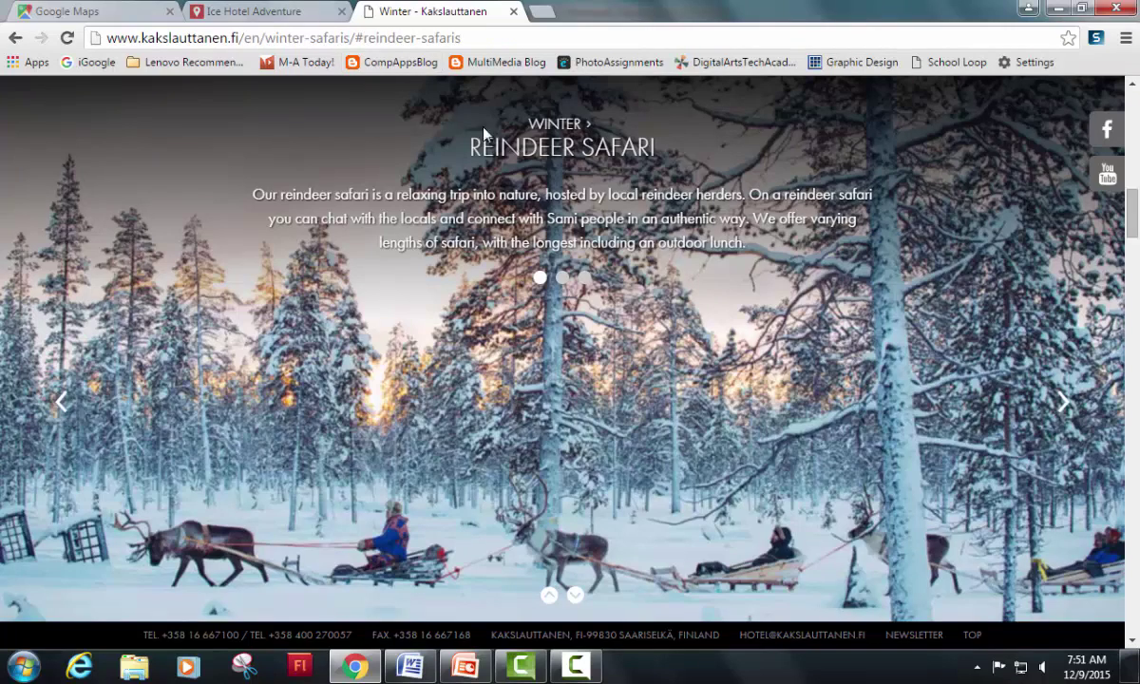
left_click(16, 40)
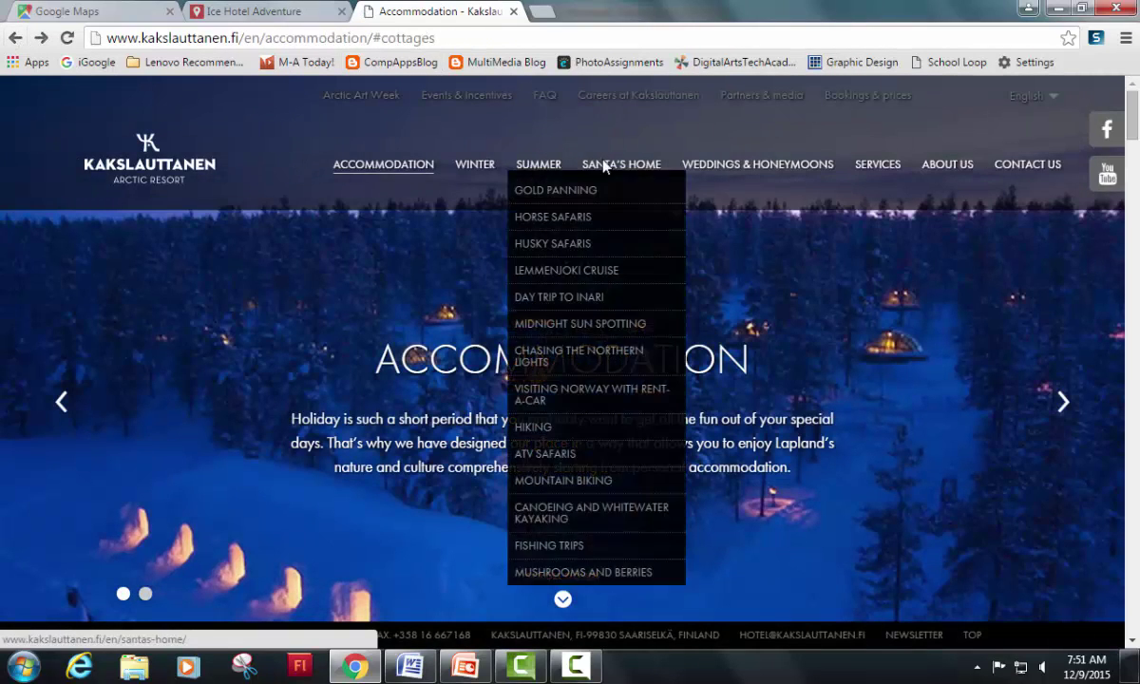
mouse_move(636, 169)
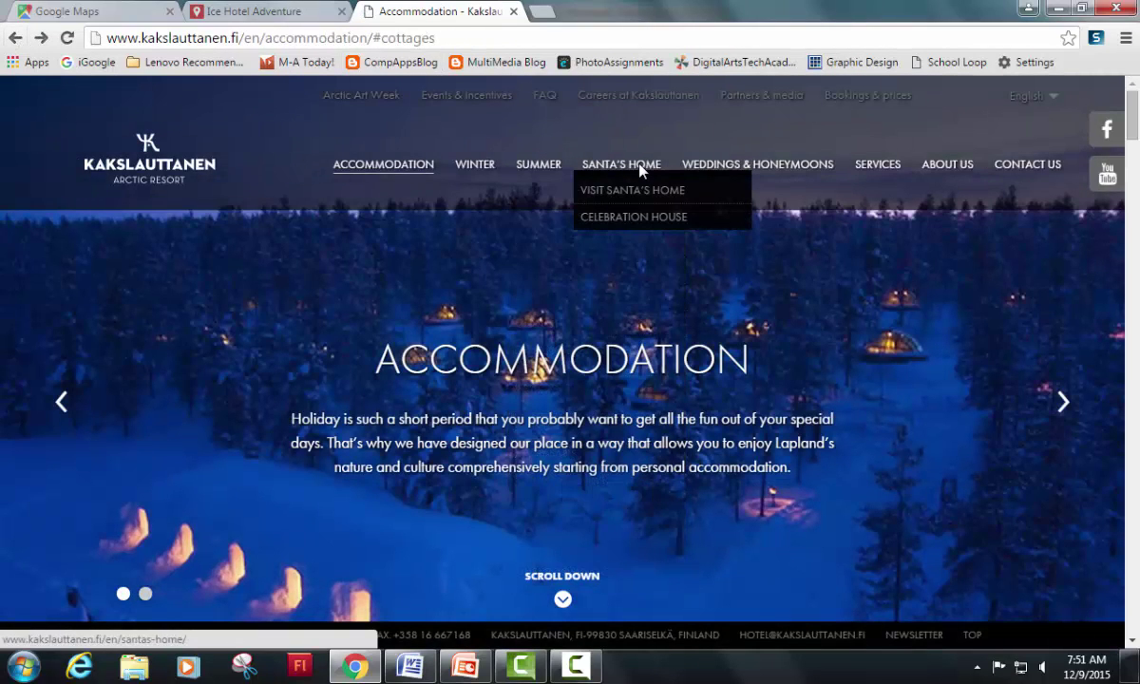
left_click(632, 191)
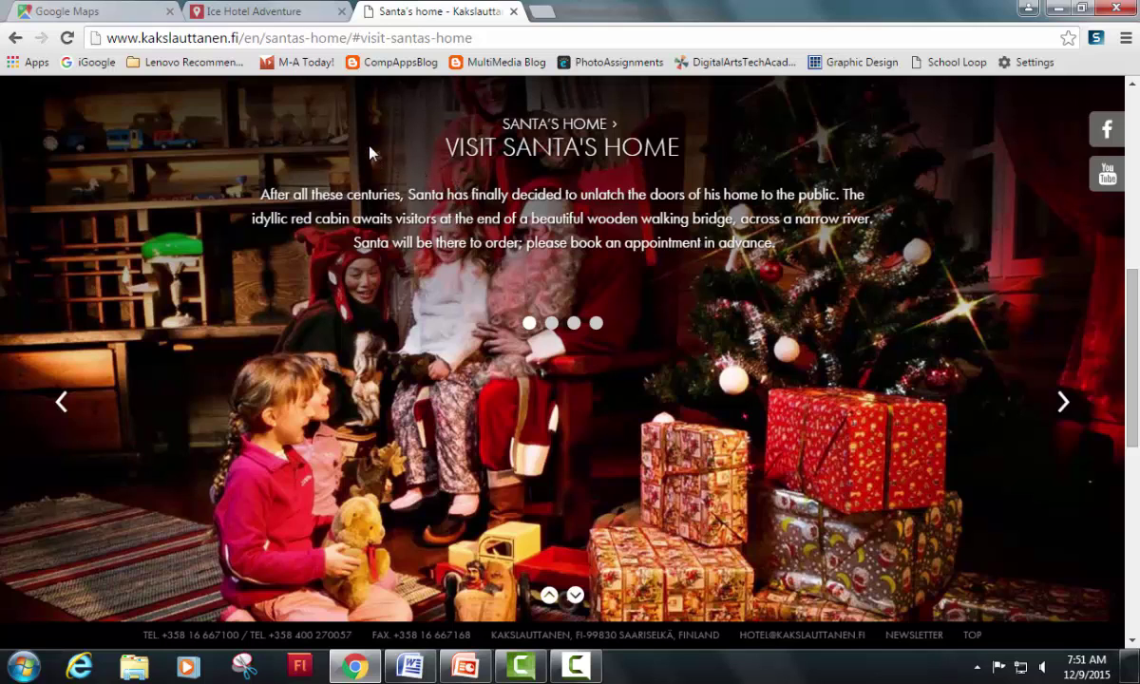
left_click(259, 14)
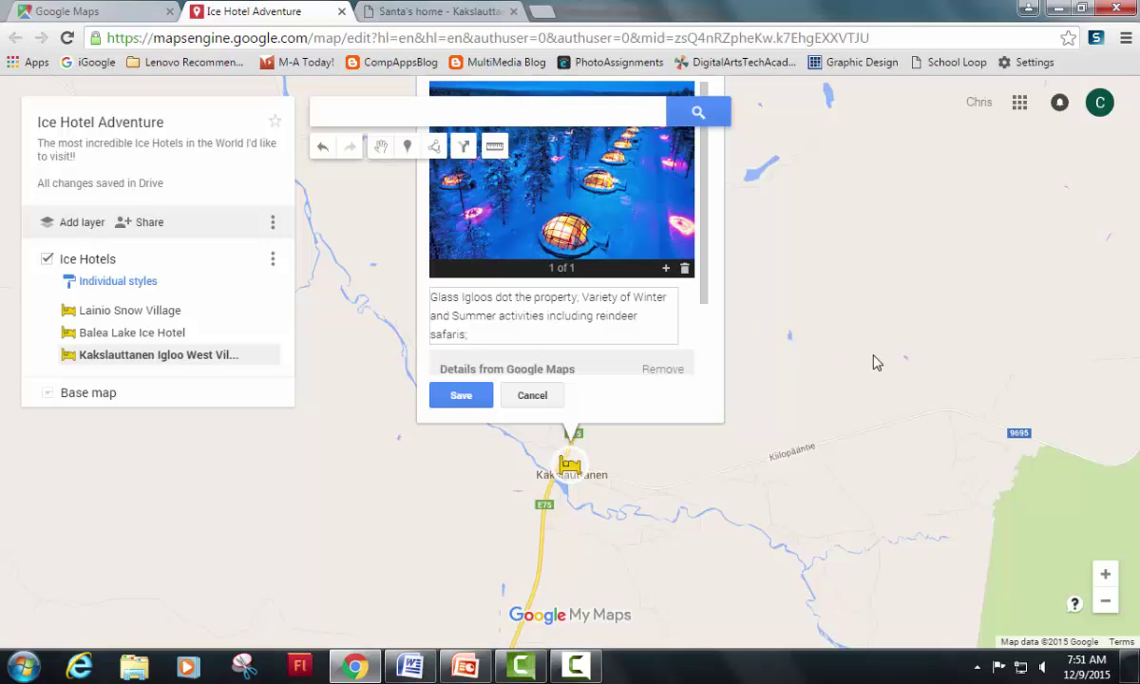
type("Visit Sa")
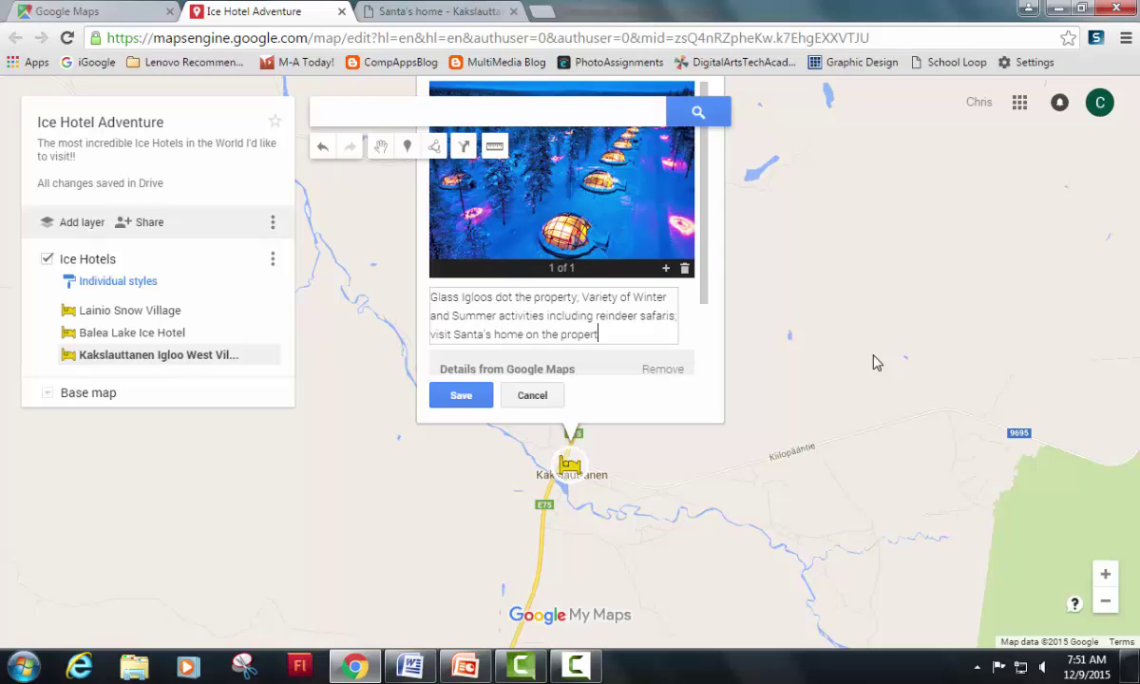
left_click(461, 395)
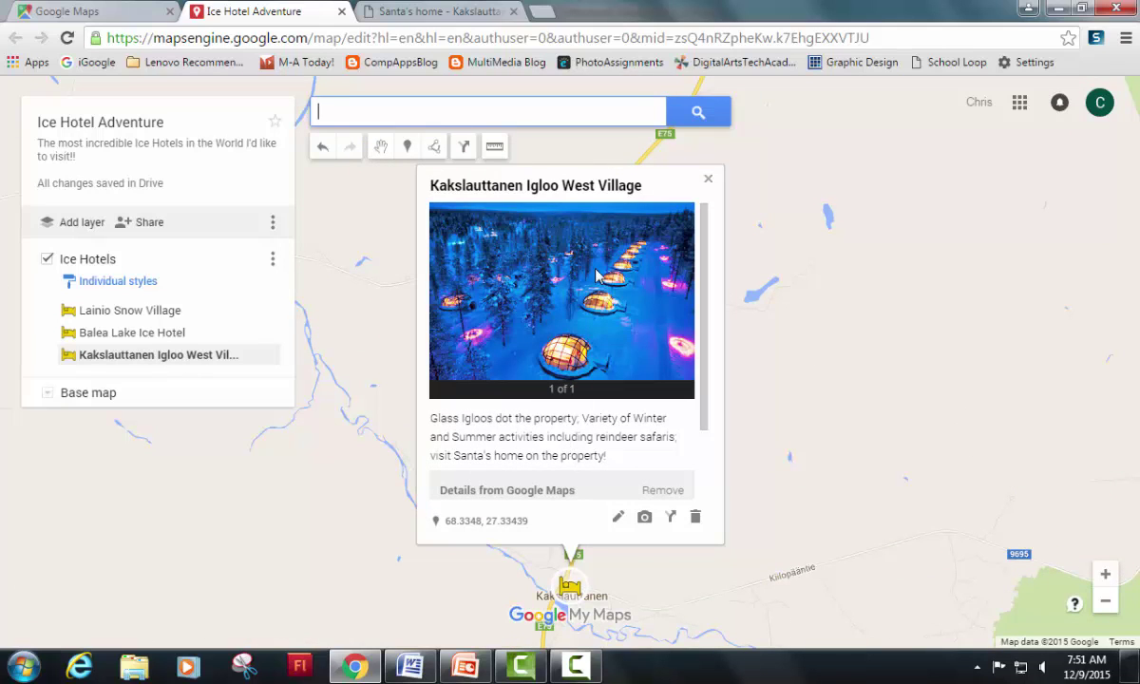
left_click(707, 179)
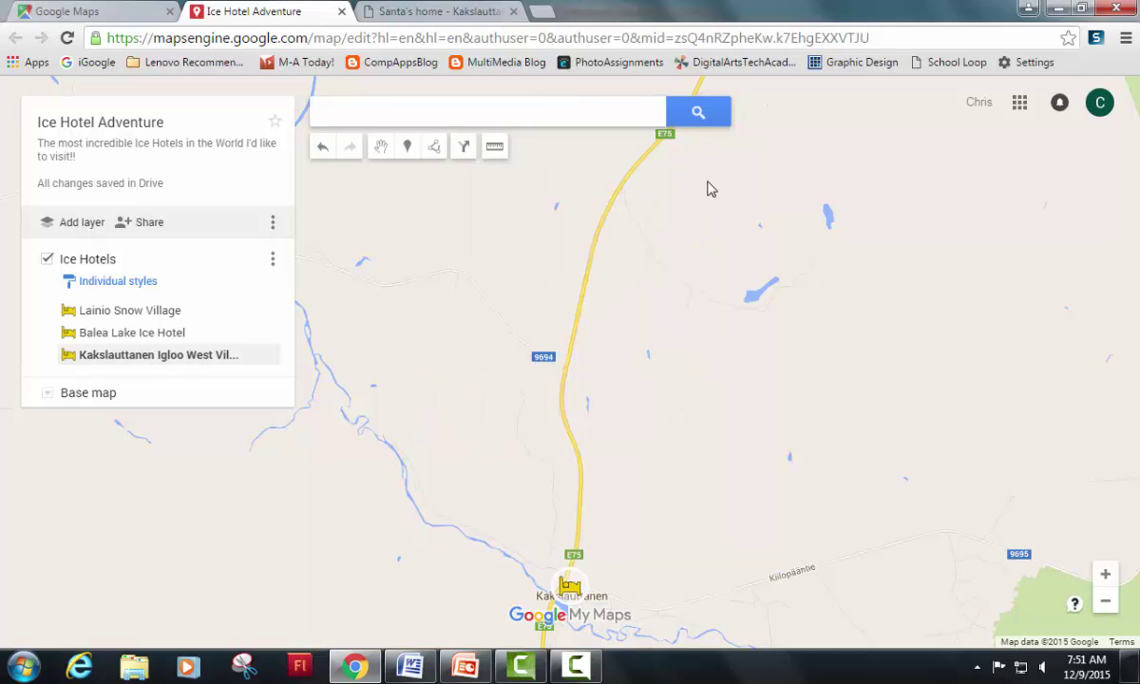
left_click(1106, 602)
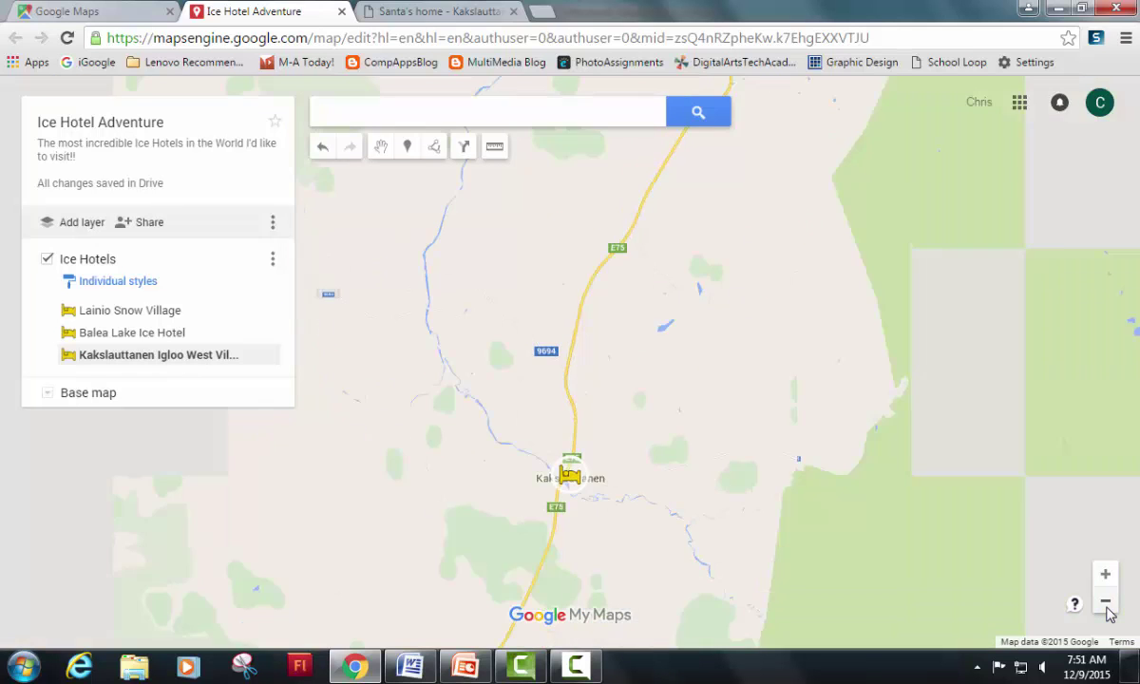
left_click(1106, 601)
left_click(1106, 601)
left_click(1106, 602)
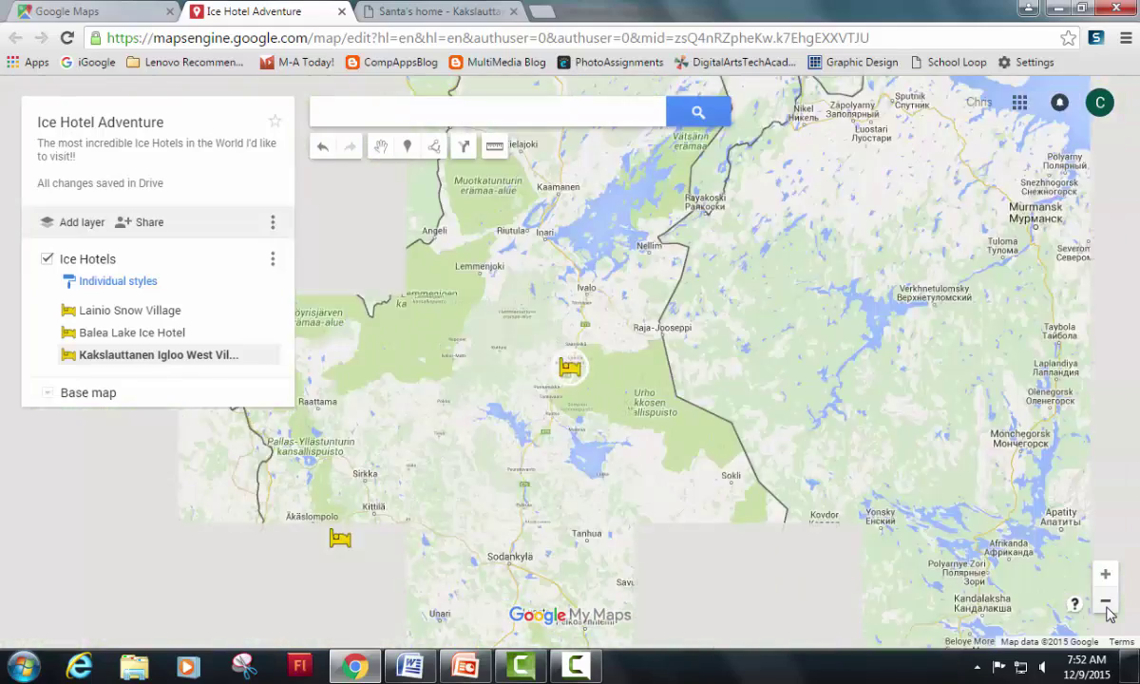
left_click(1105, 601)
left_click(1105, 602)
left_click(1106, 601)
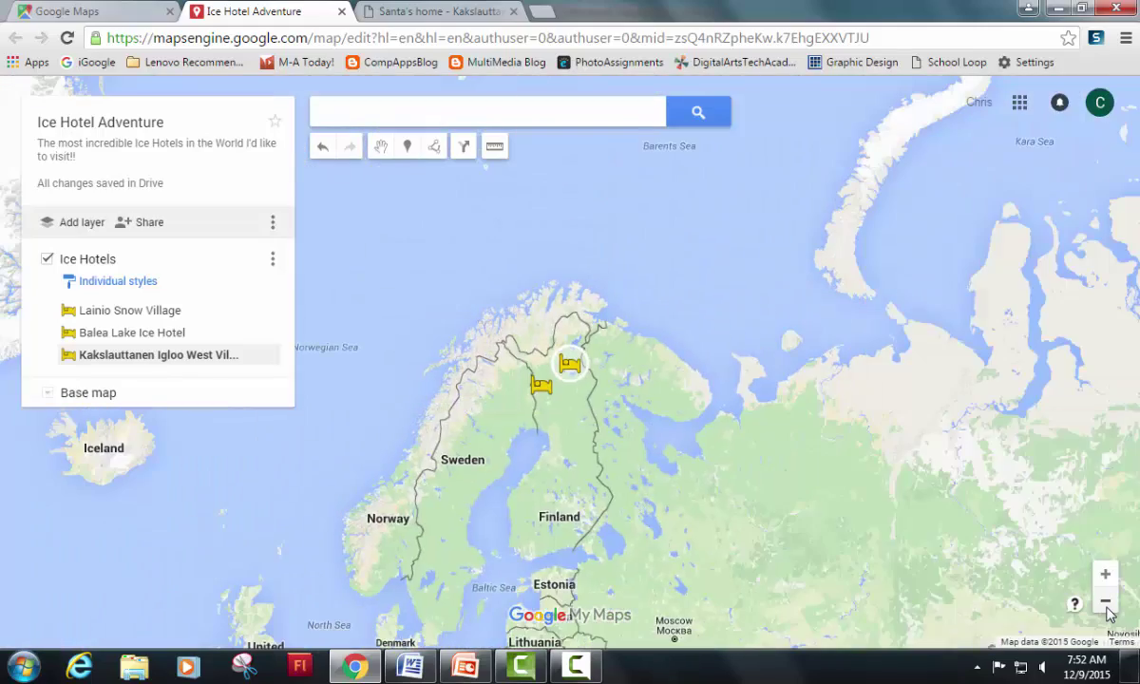
left_click(1105, 601)
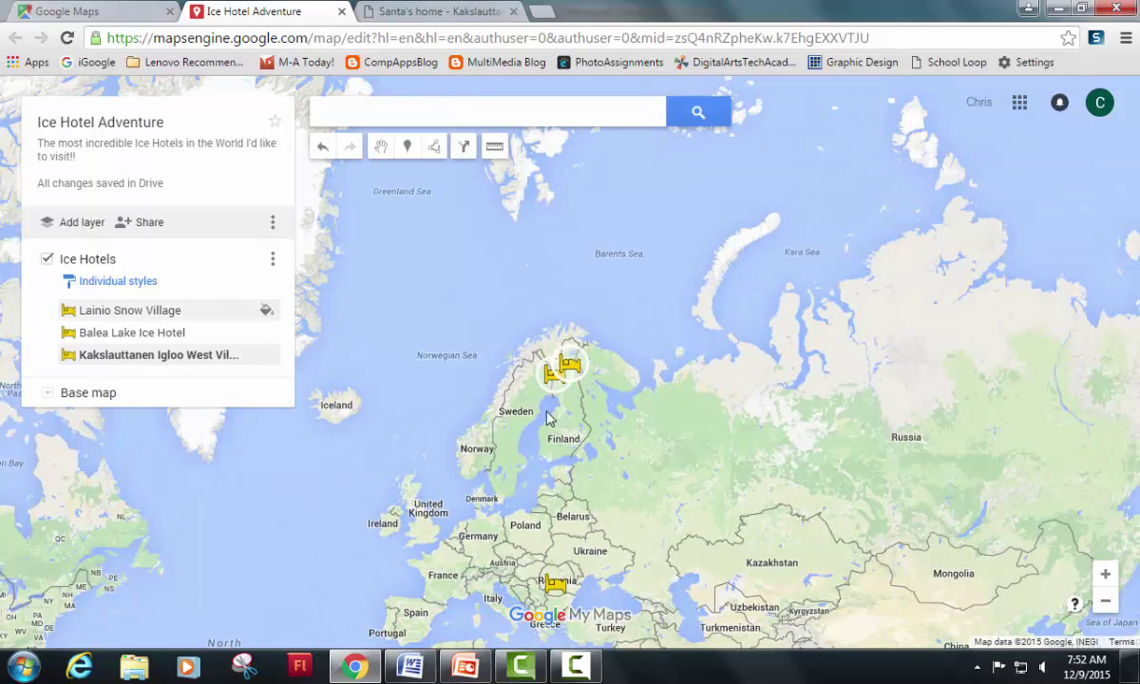
left_click(555, 584)
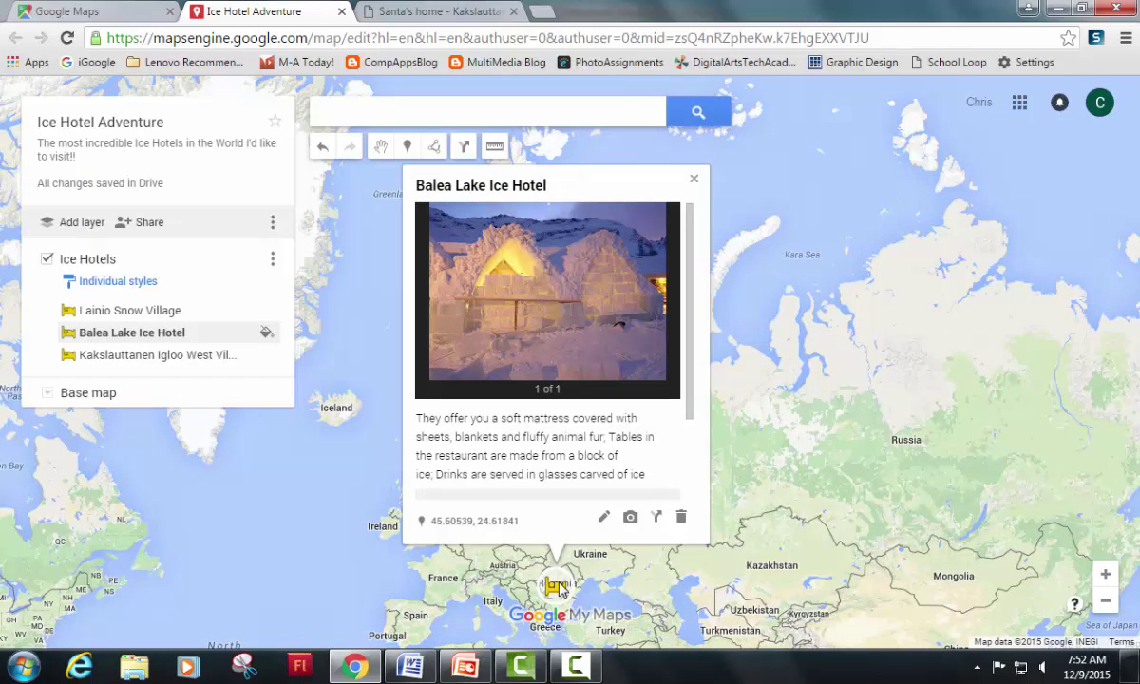
left_click(693, 178)
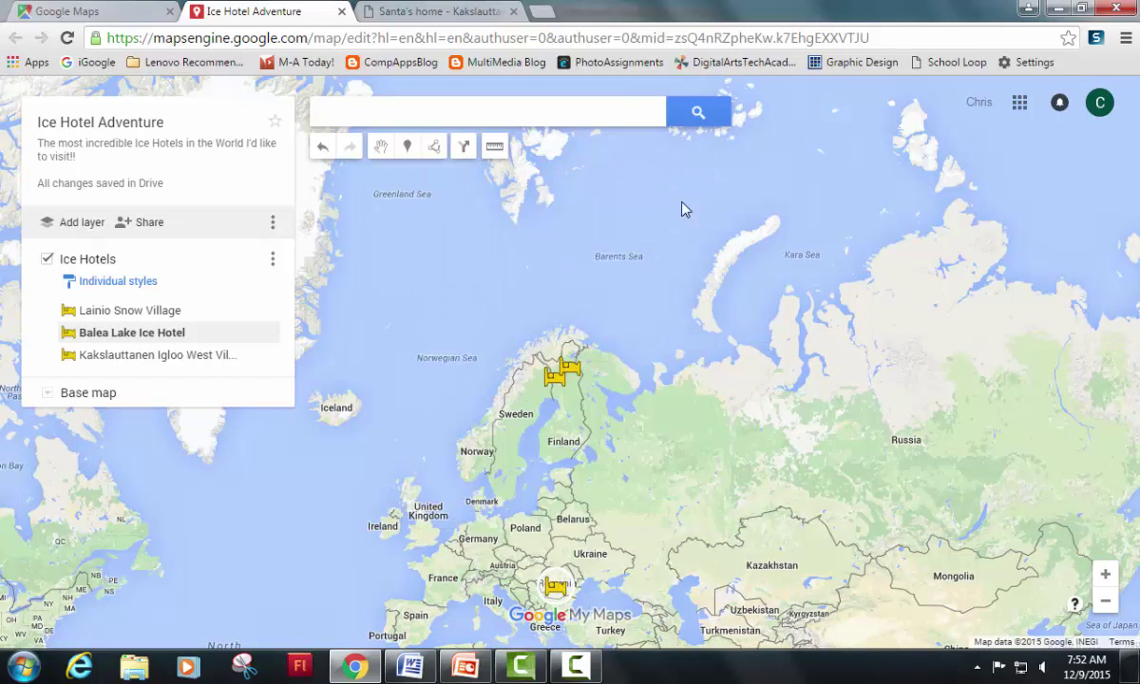
left_click(570, 367)
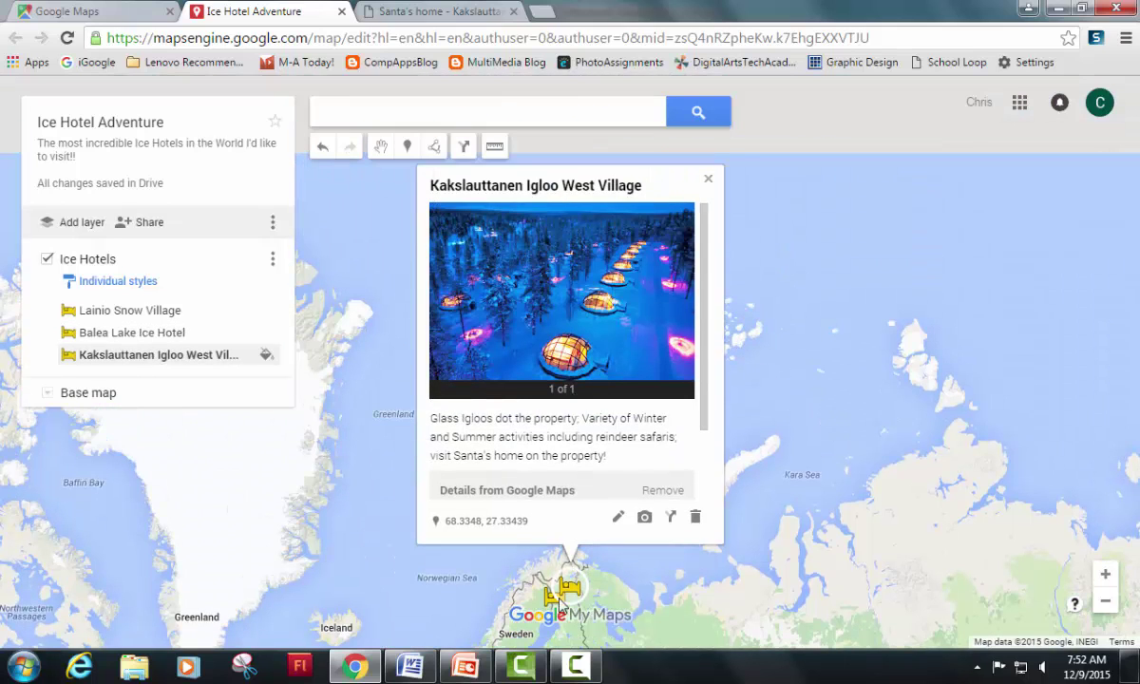
left_click(551, 600)
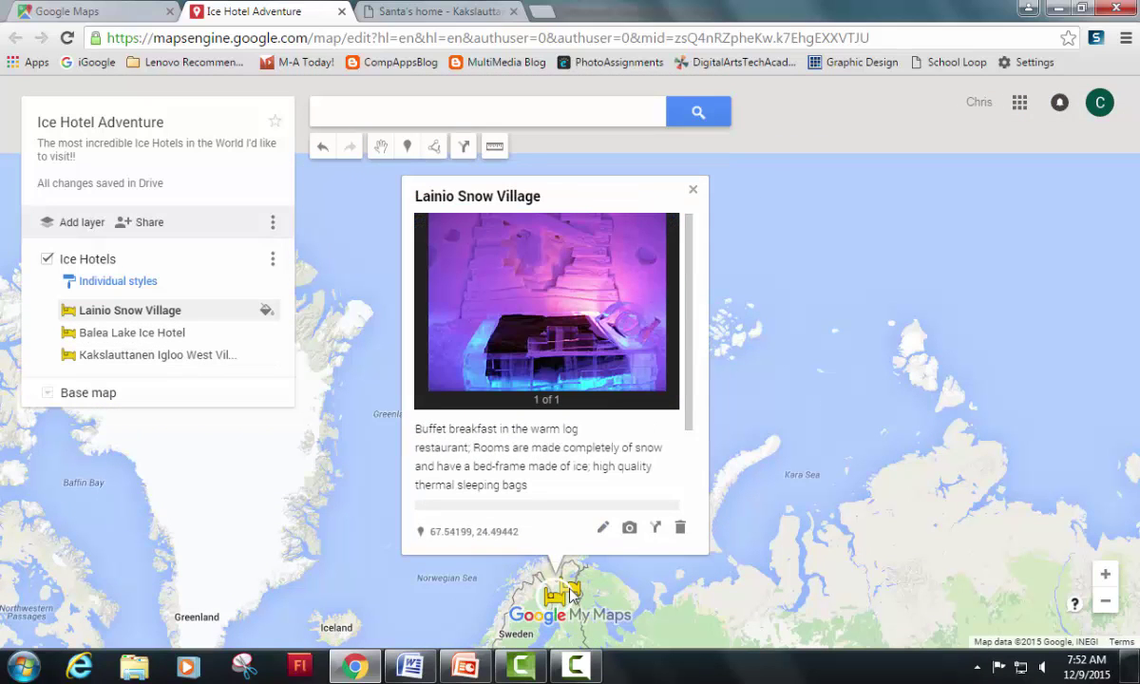
left_click(586, 591)
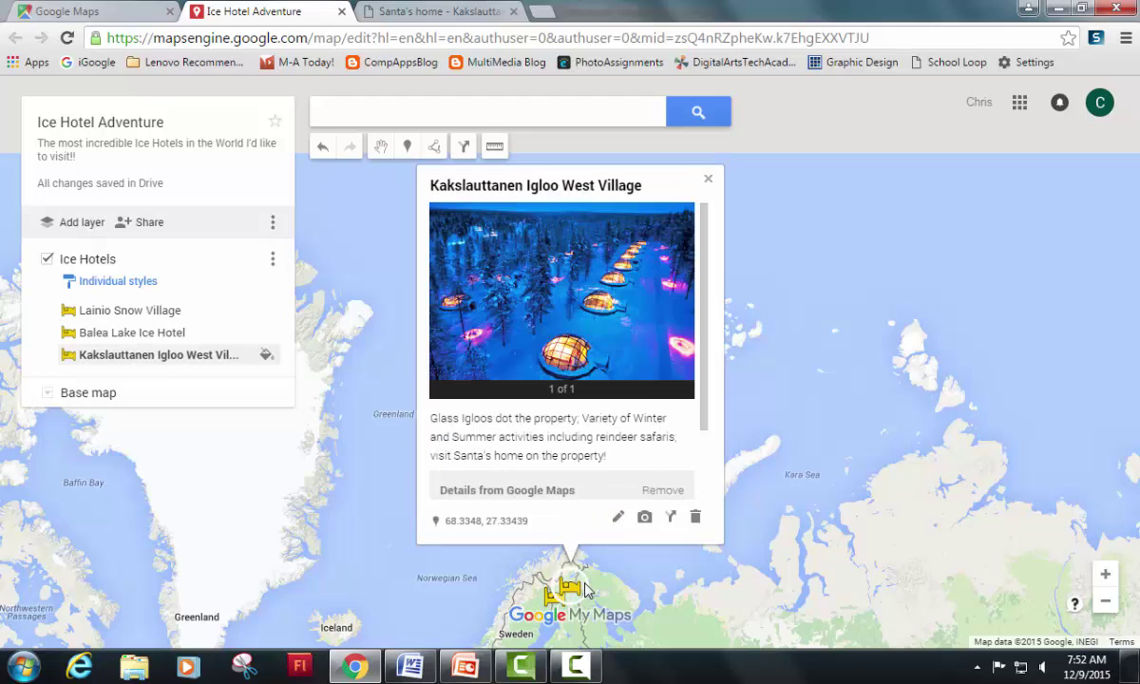
left_click(708, 180)
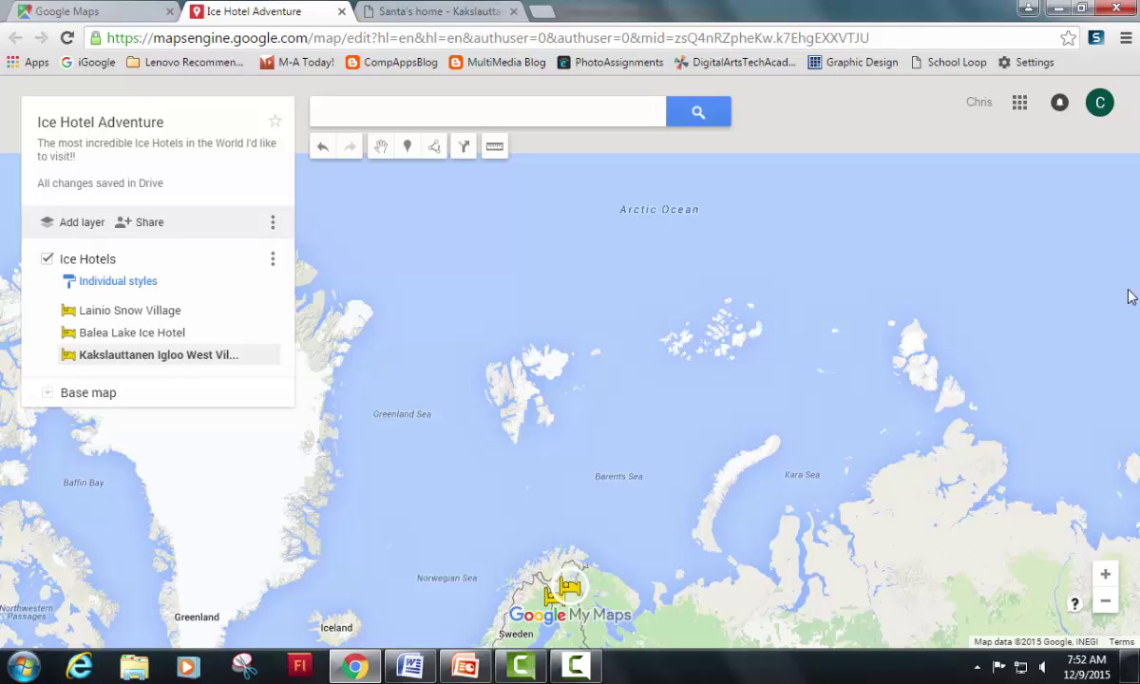
- Frame Scandinavia and Eastern Europe with all three bed placemarks visible, then launch Snipping Tool
scroll(860, 456, "down", 1)
scroll(857, 458, "up", 1)
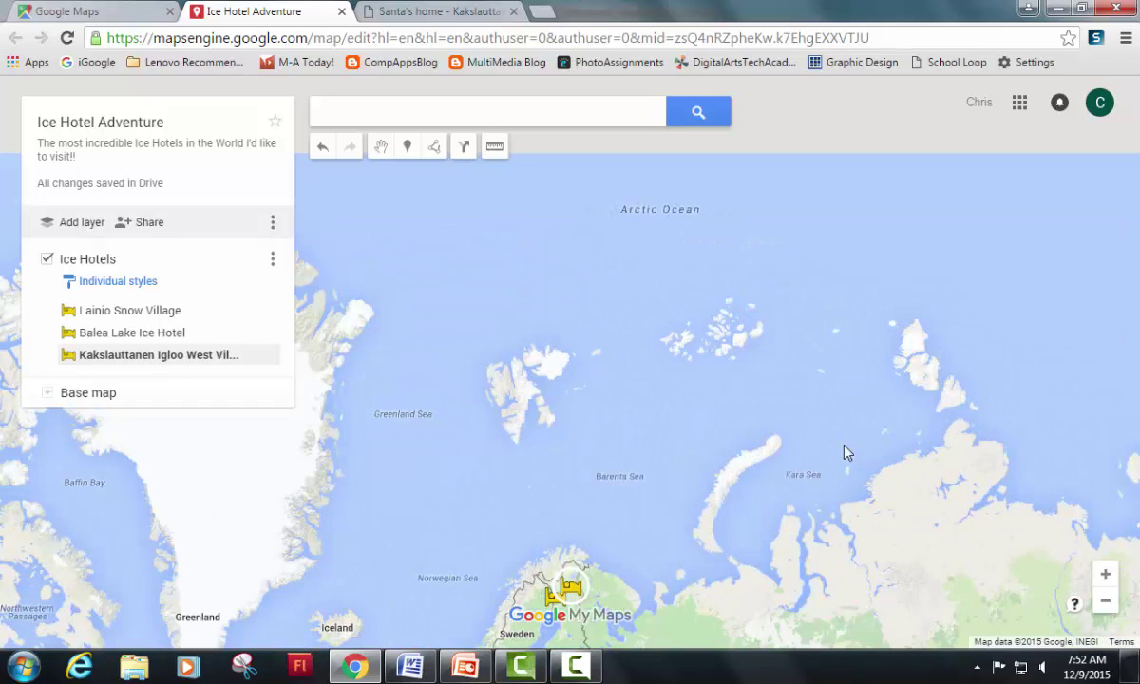
left_click_drag(845, 453, 877, 142)
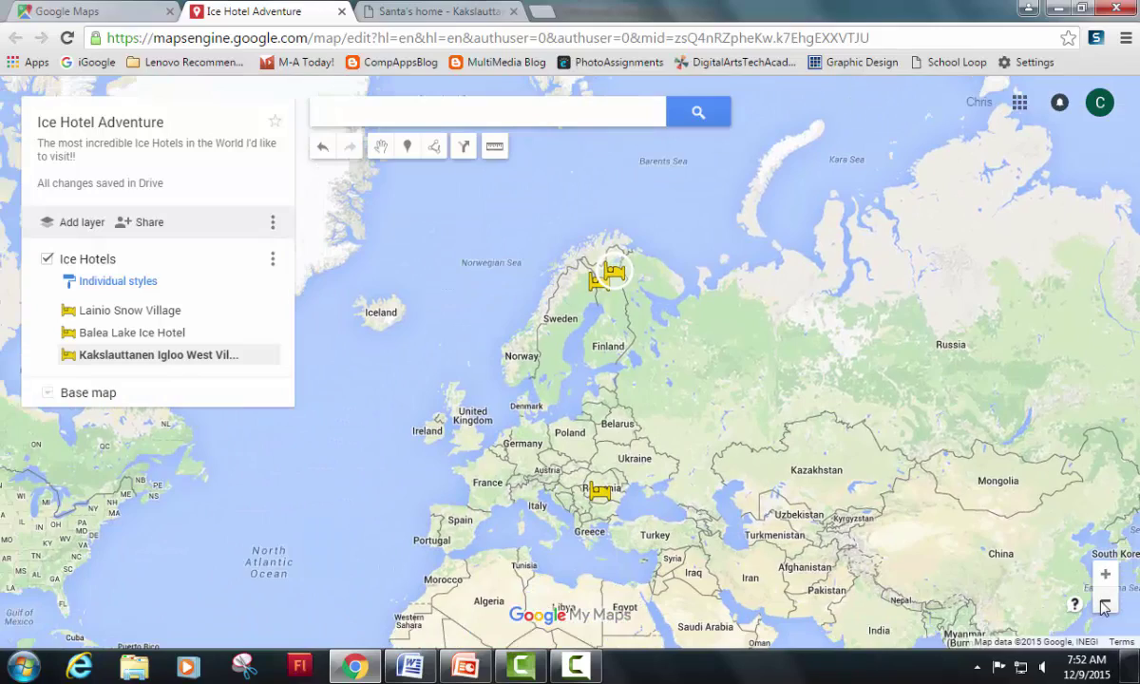
scroll(1035, 567, "down", 1)
left_click_drag(664, 425, 850, 429)
left_click(1105, 575)
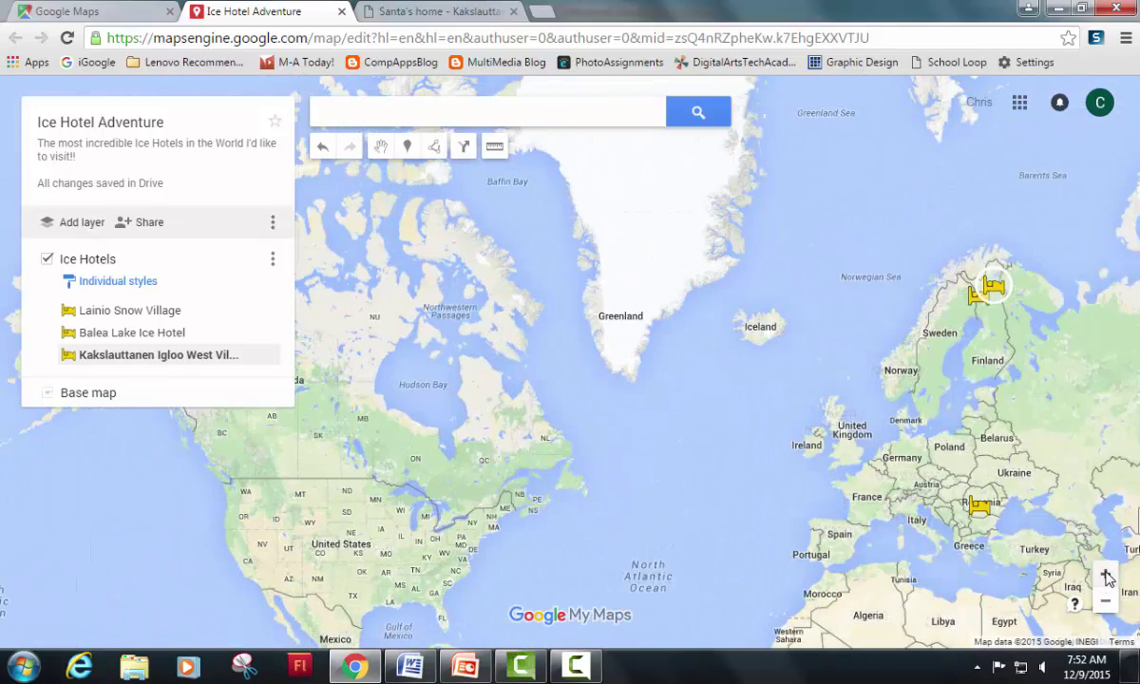
left_click(1104, 576)
left_click_drag(972, 583, 396, 408)
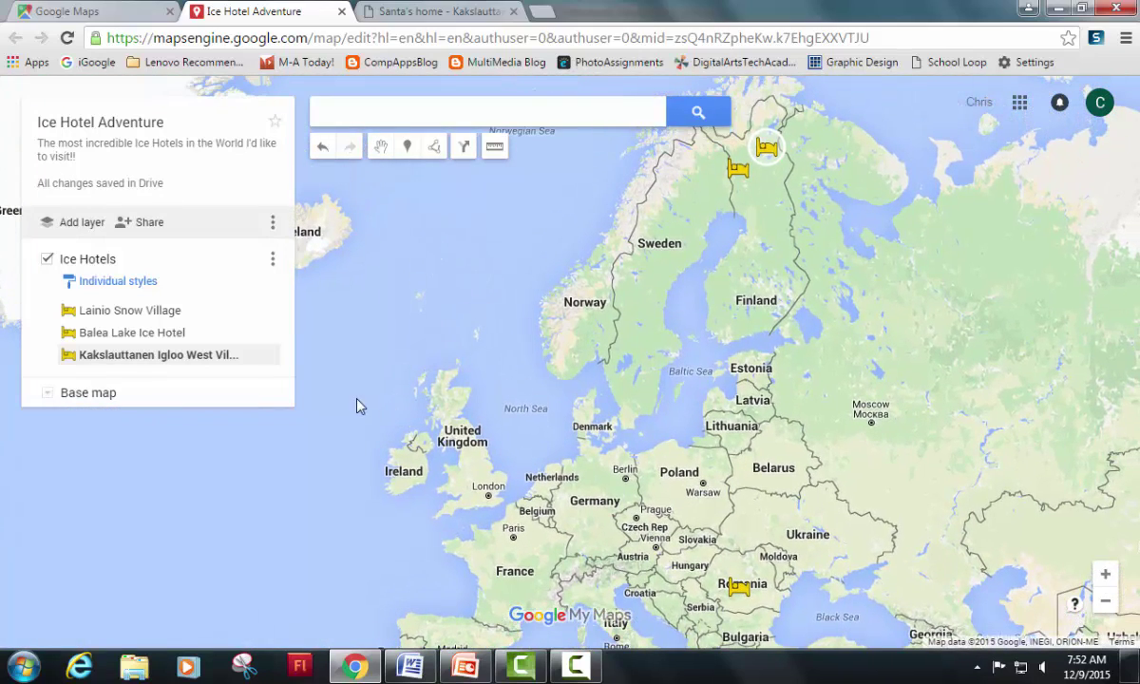
left_click(245, 665)
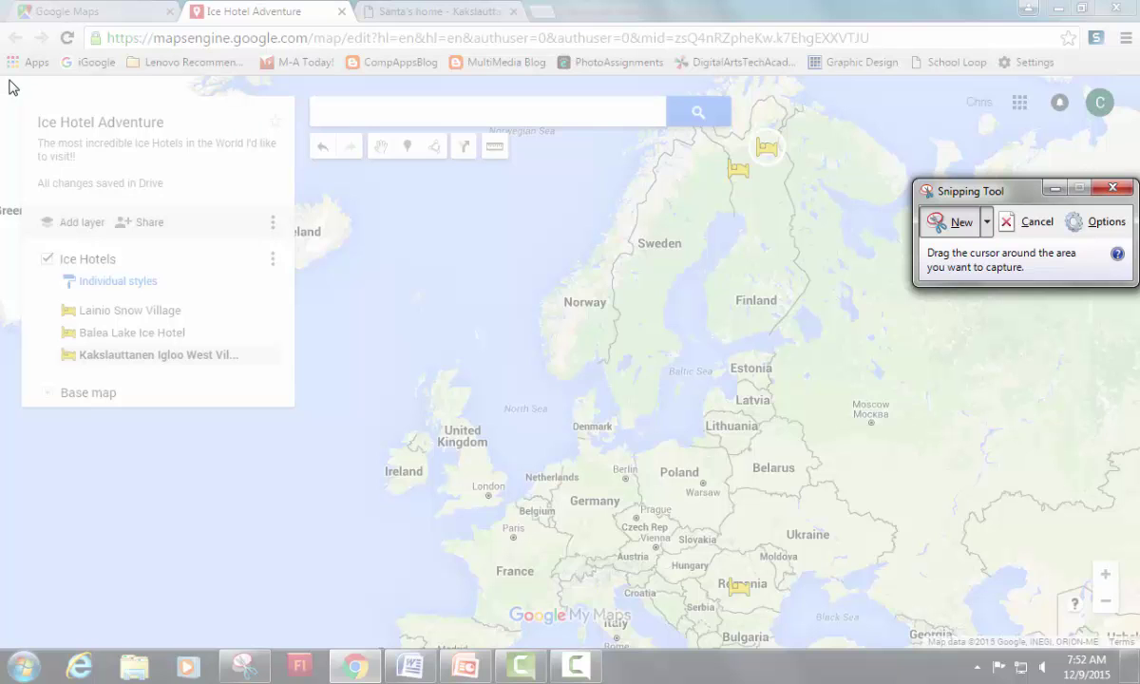
- Snip the map area, save it as the JPEG 'Ice Hotel Map', and close Snipping Tool
left_click_drag(9, 80, 960, 642)
scroll(876, 463, "down", 3)
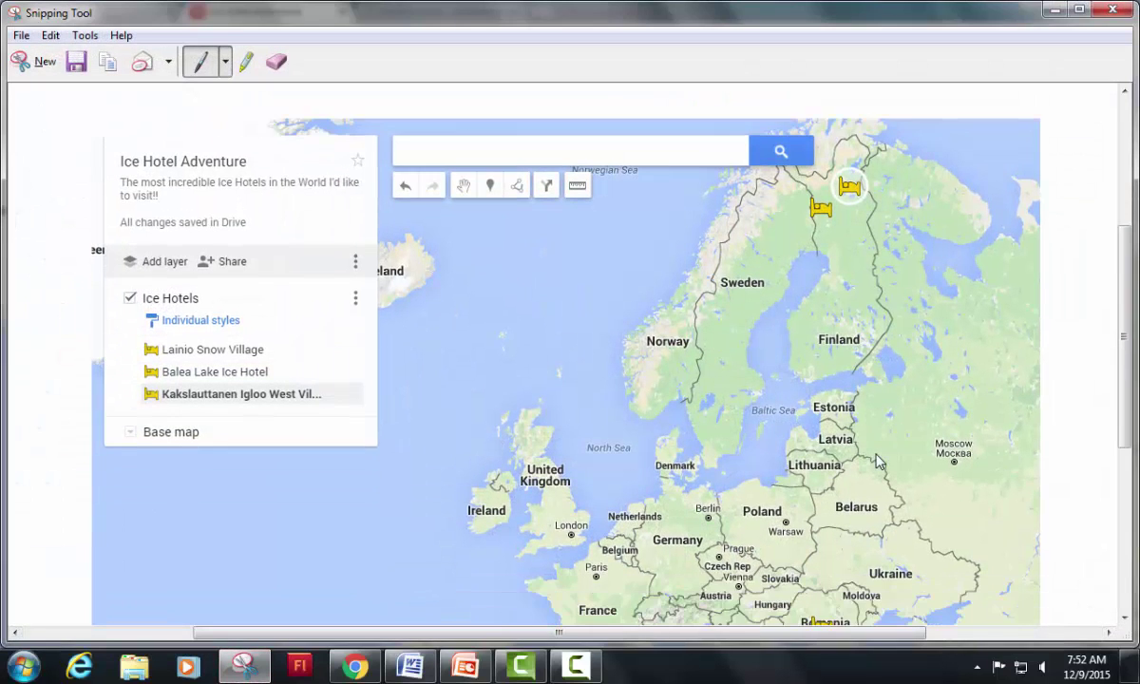
scroll(876, 463, "down", 3)
scroll(687, 371, "up", 2)
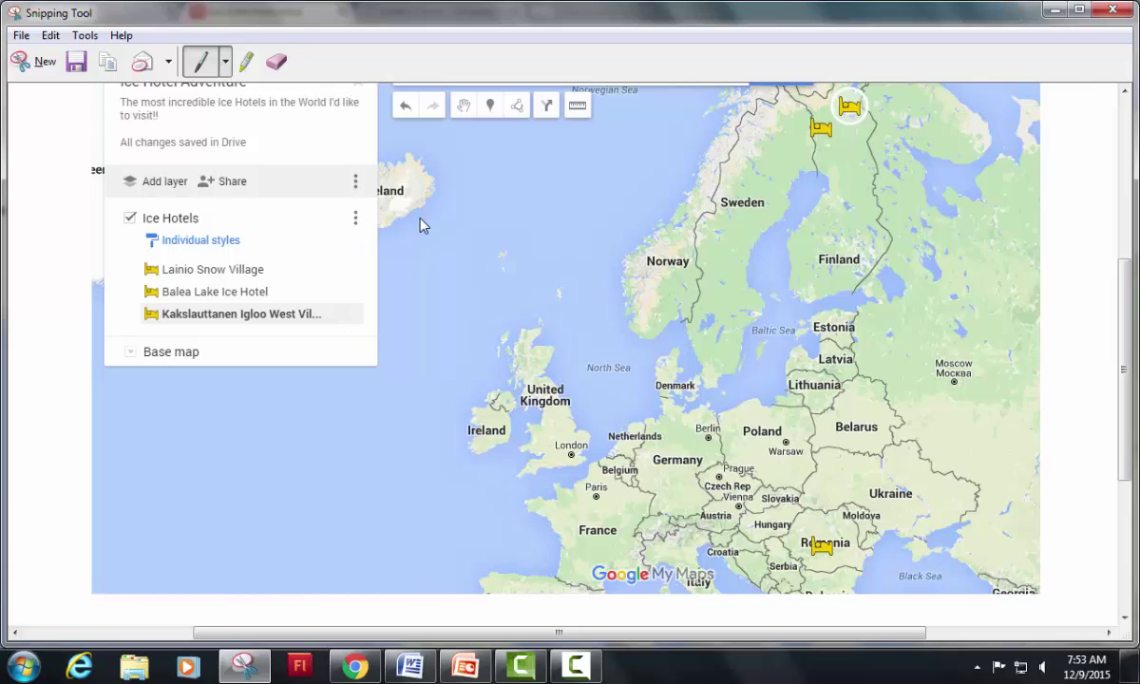
left_click(77, 62)
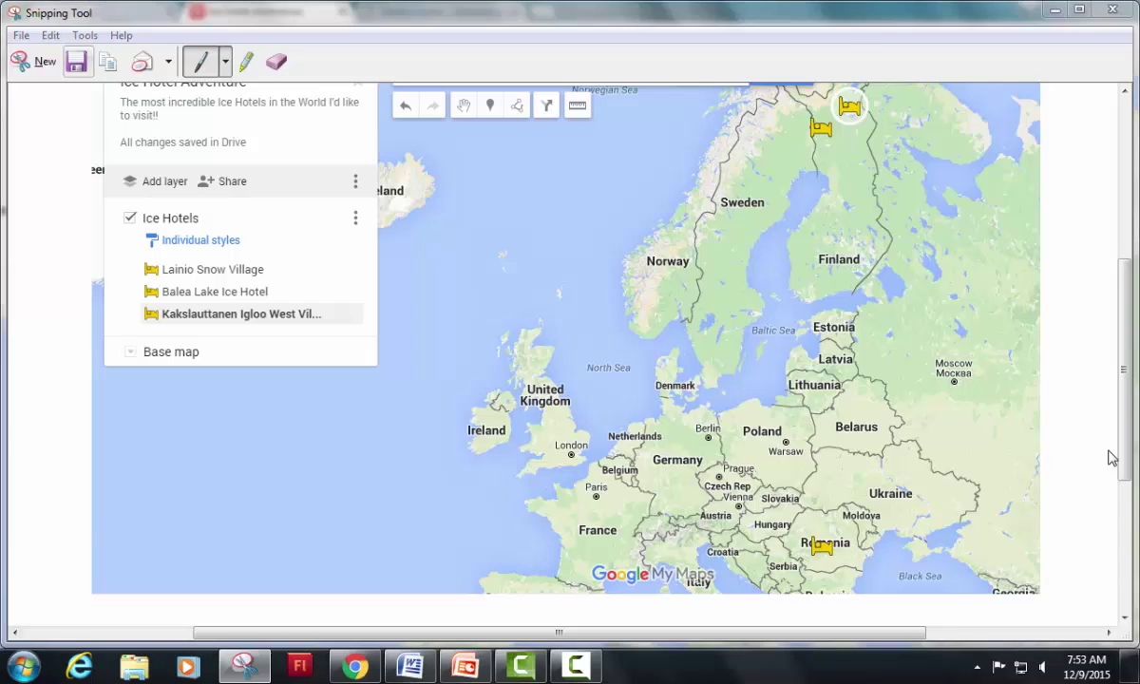
type("Ice Hotel Map")
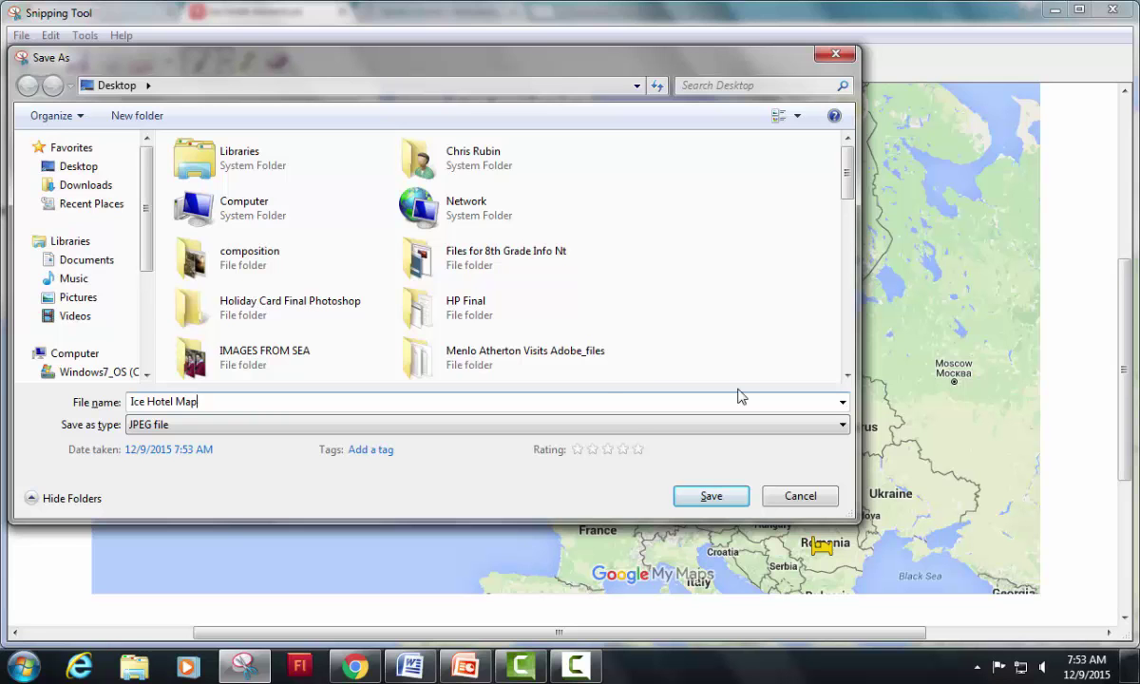
left_click(724, 500)
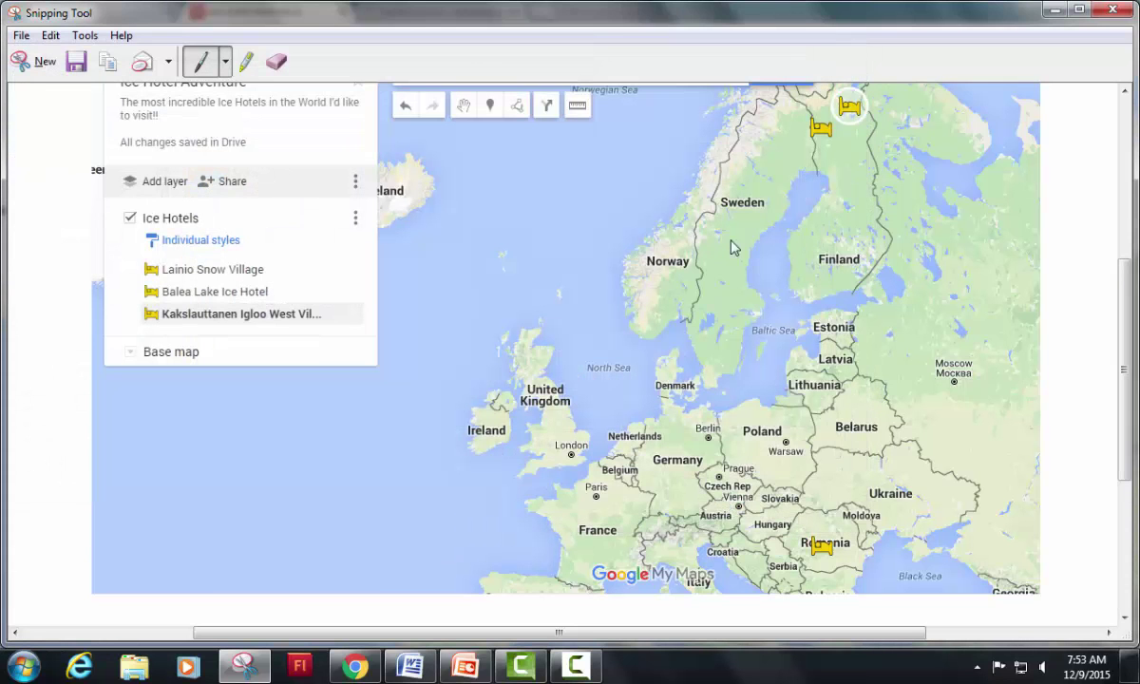
left_click(1112, 11)
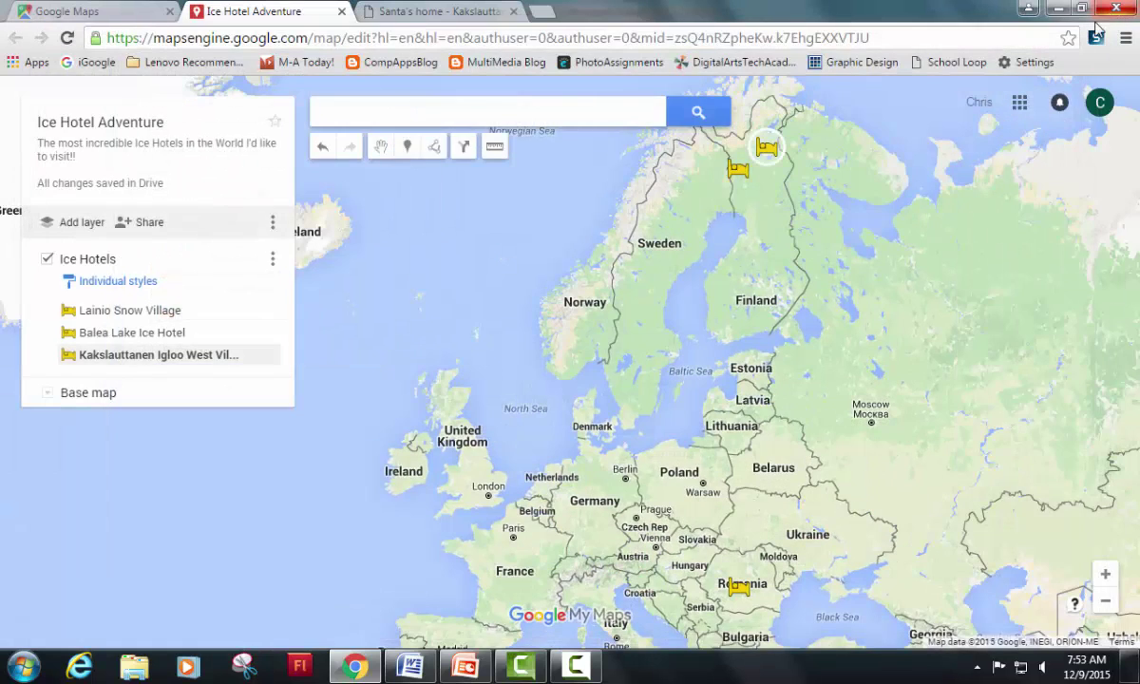
- Copy the map's share link in Sharing settings and bring up the Who has access choices
left_click(148, 222)
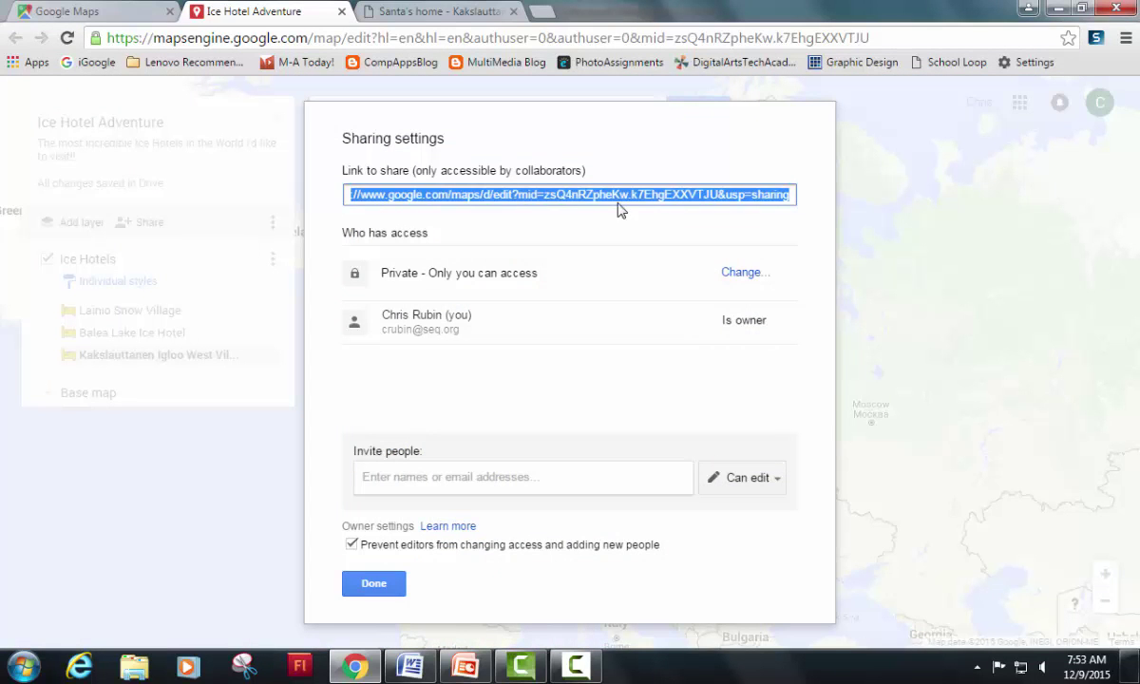
left_click(466, 478)
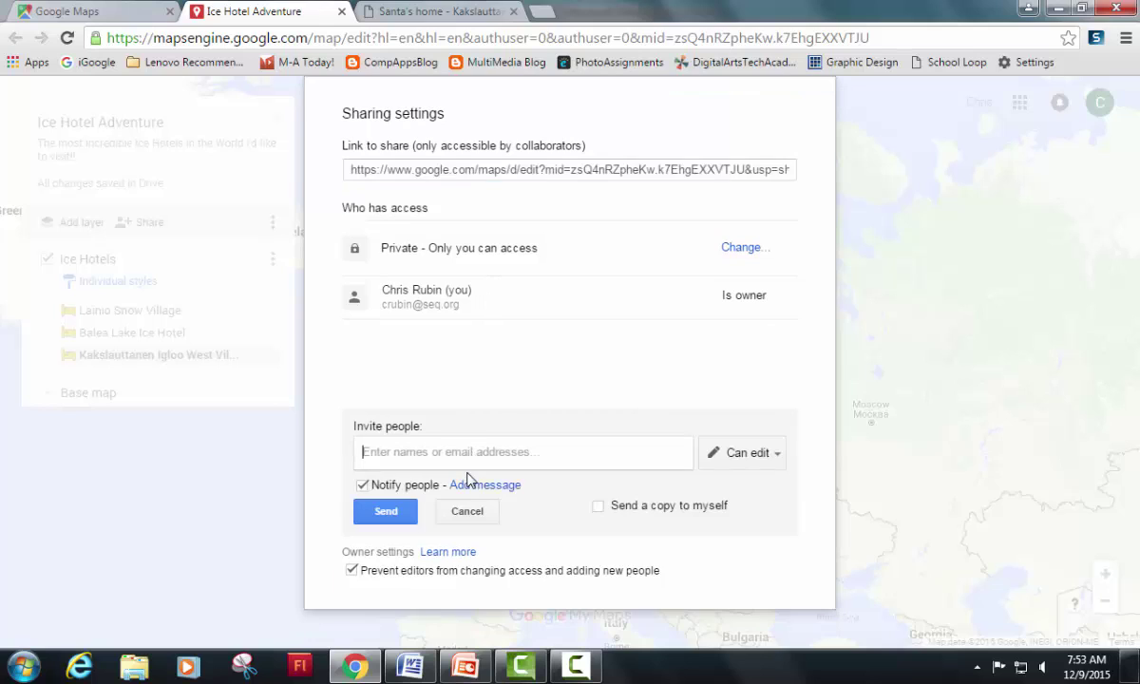
left_click(440, 175)
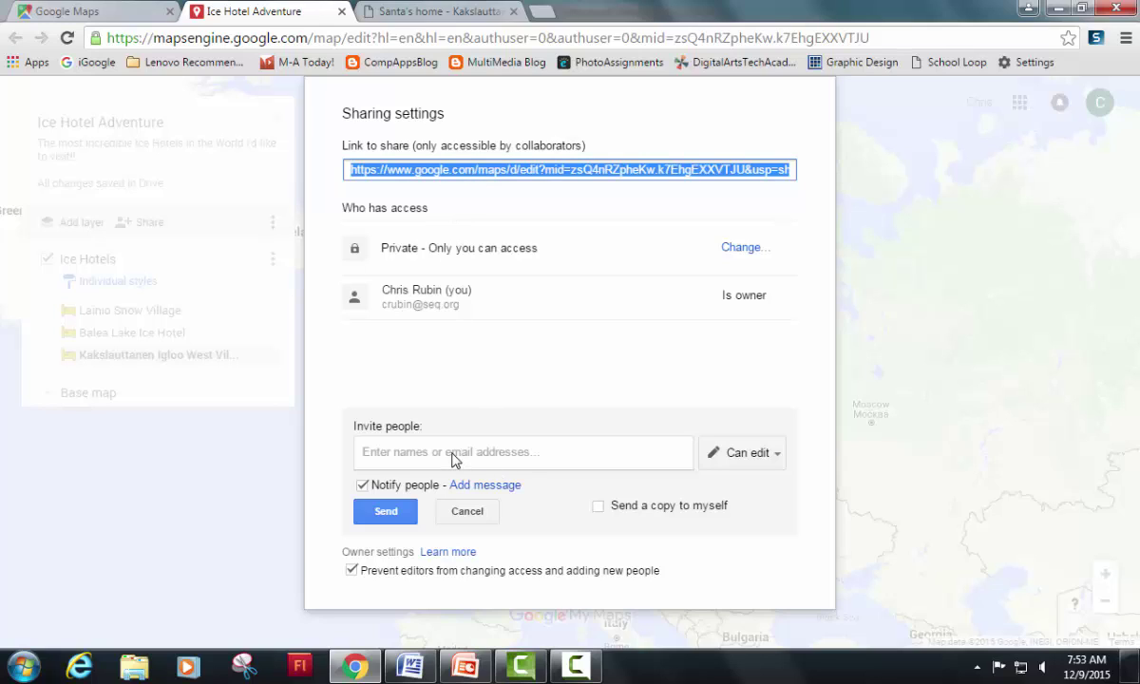
right_click(451, 175)
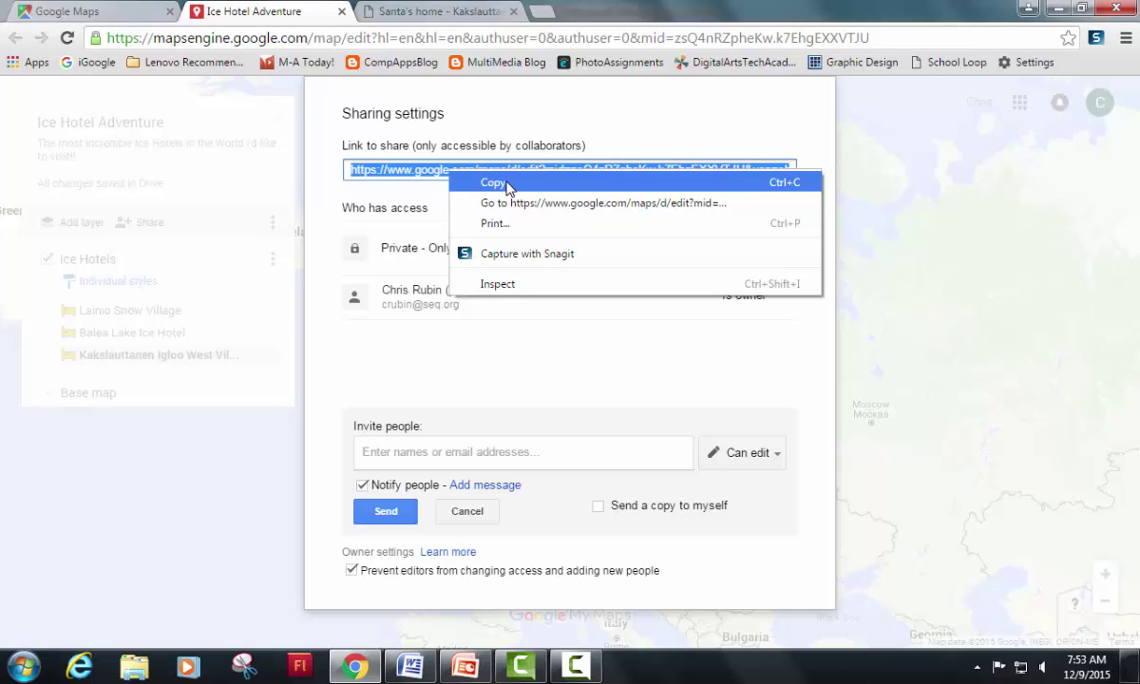
left_click(509, 184)
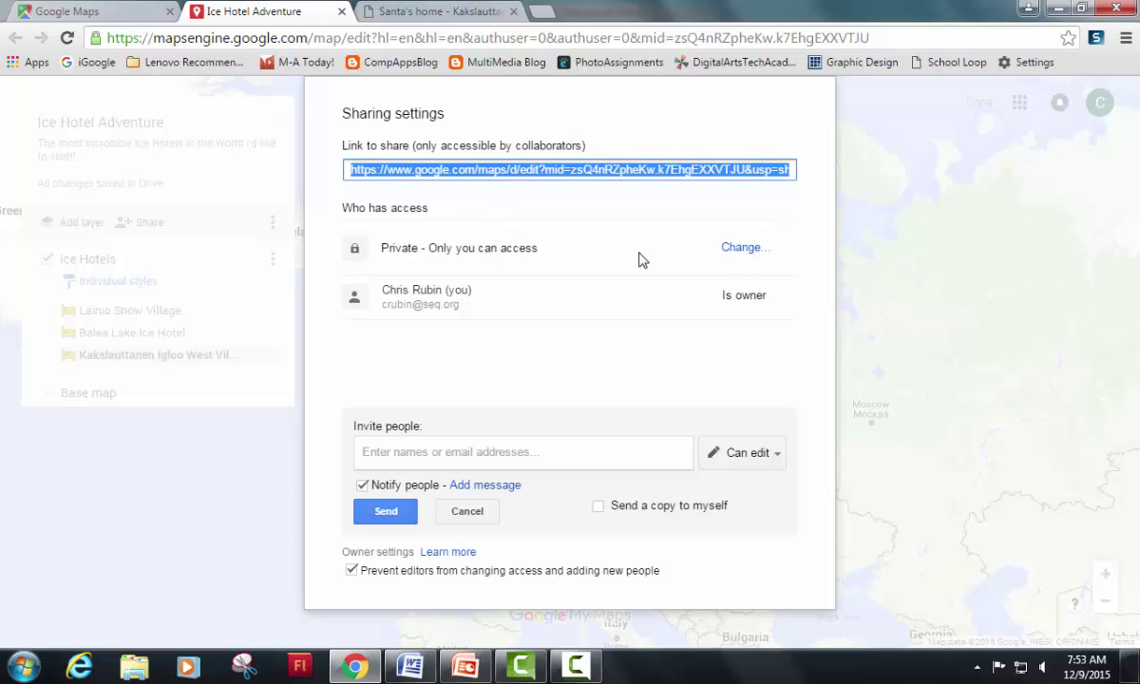
left_click(733, 247)
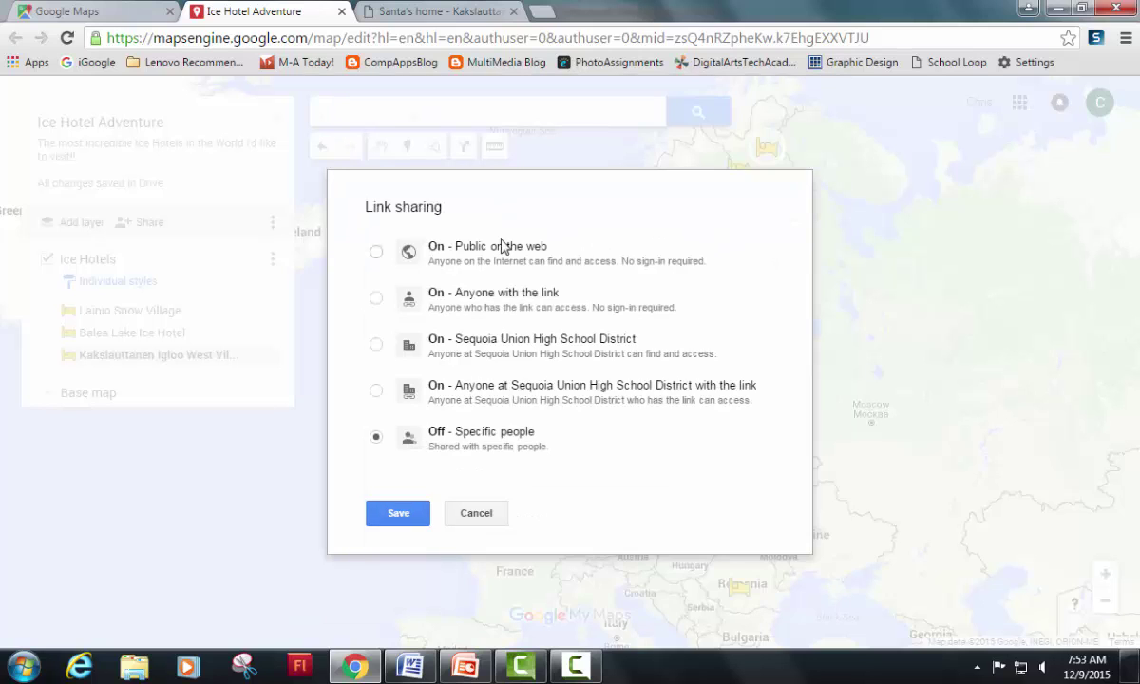
- Set link sharing to 'On - Public on the web', save, and copy the link
left_click(435, 245)
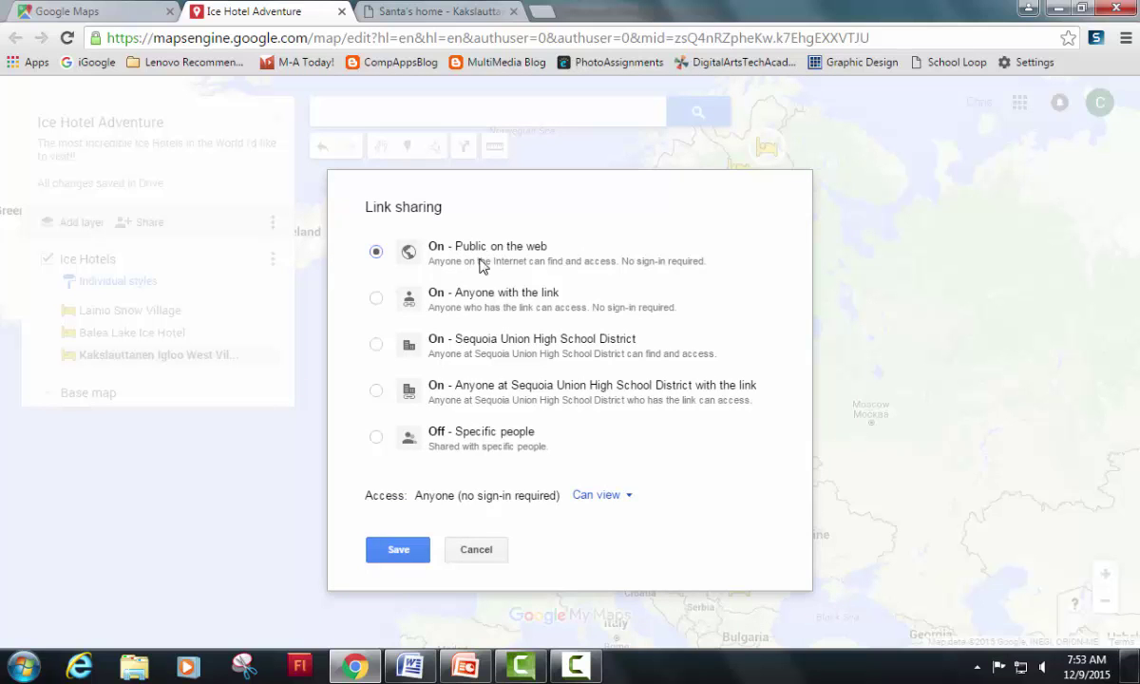
left_click(398, 553)
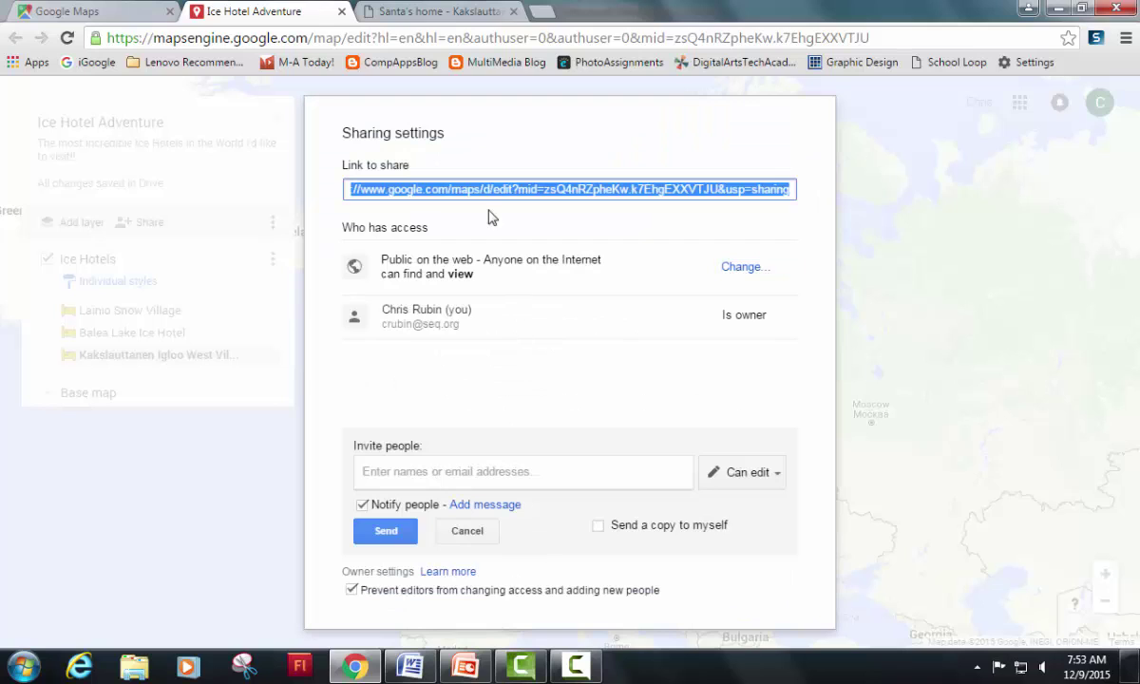
right_click(486, 190)
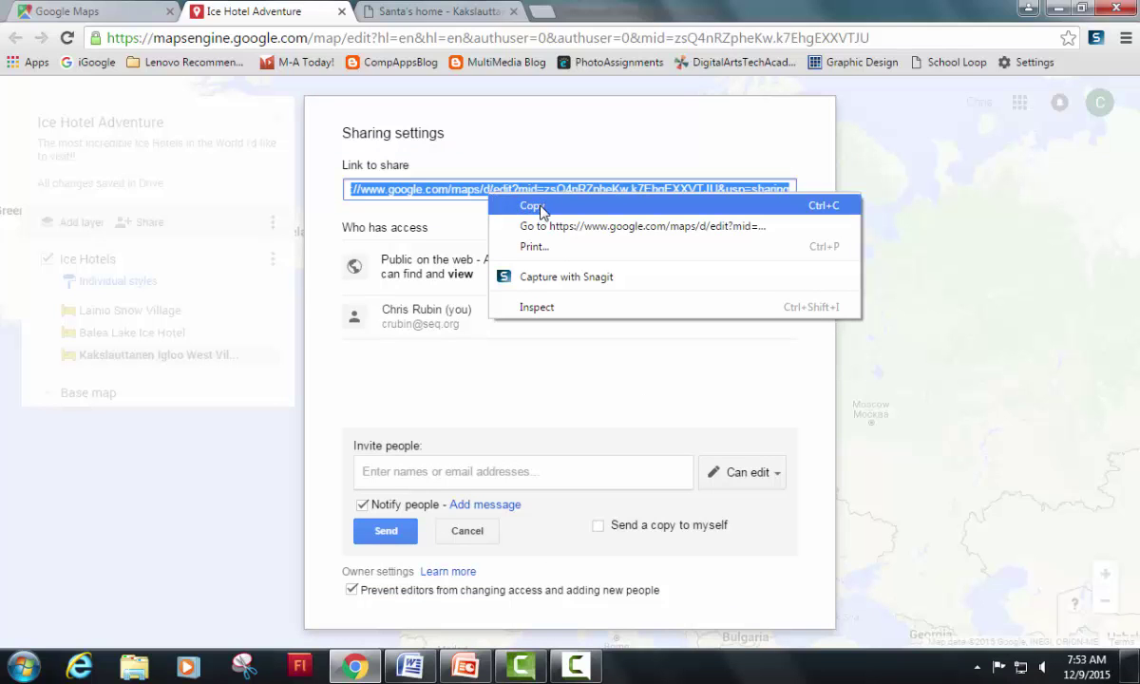
left_click(532, 206)
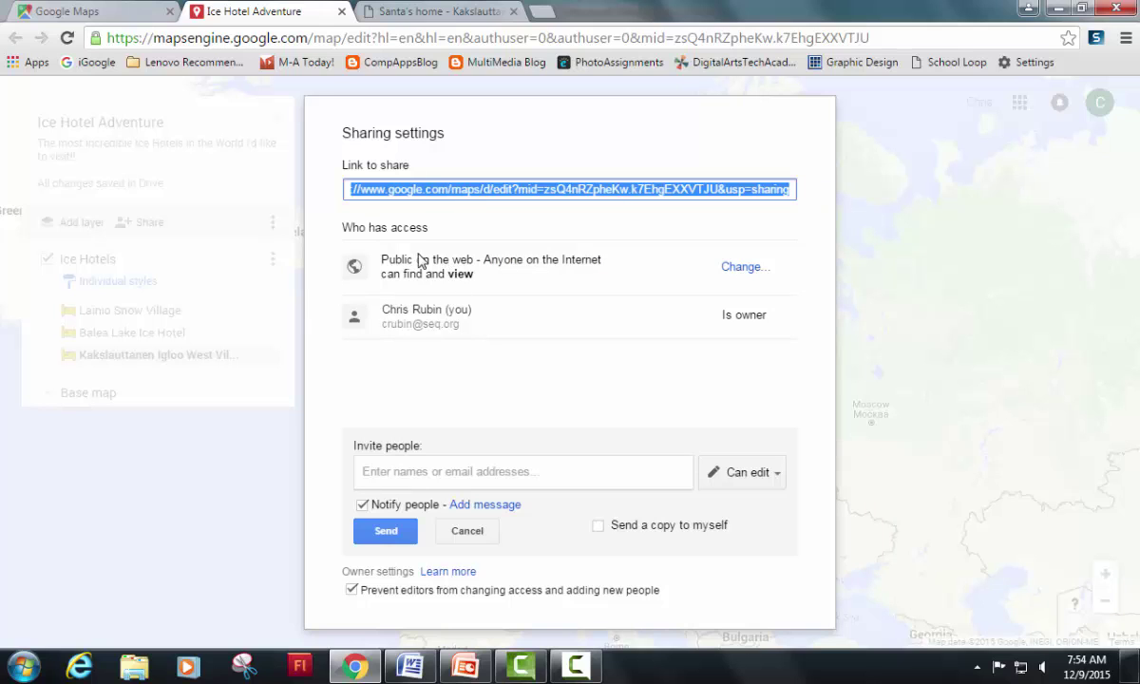
- Copy the public share link once more and open a new browser tab
left_click(521, 665)
left_click(1100, 533)
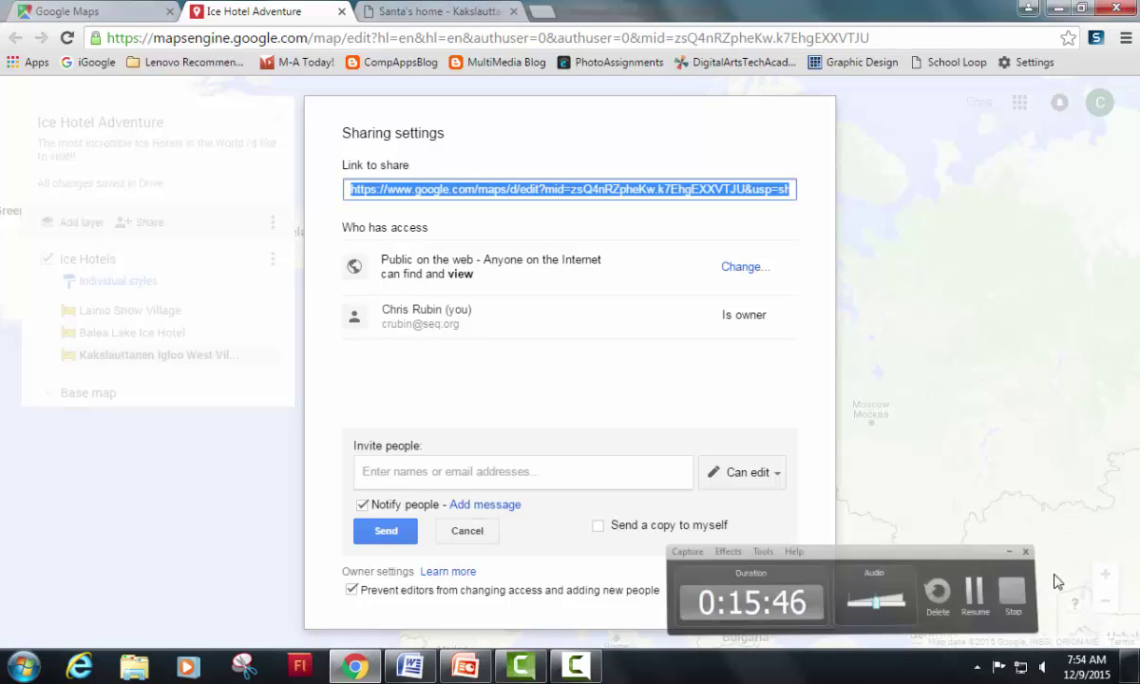
right_click(508, 193)
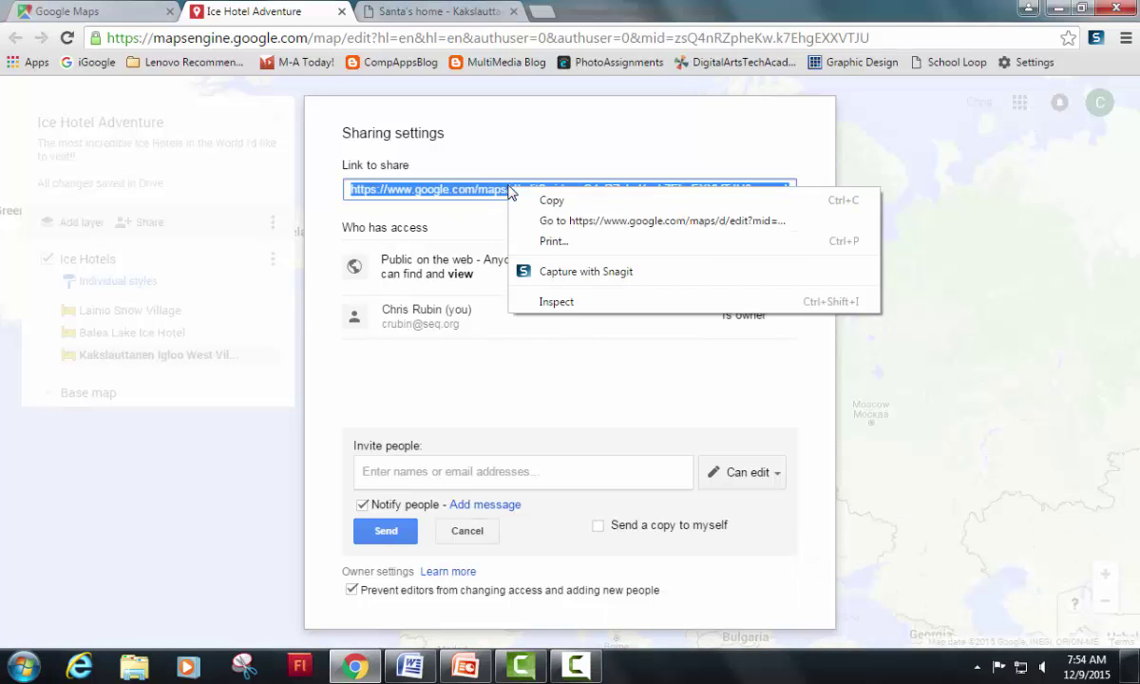
left_click(554, 203)
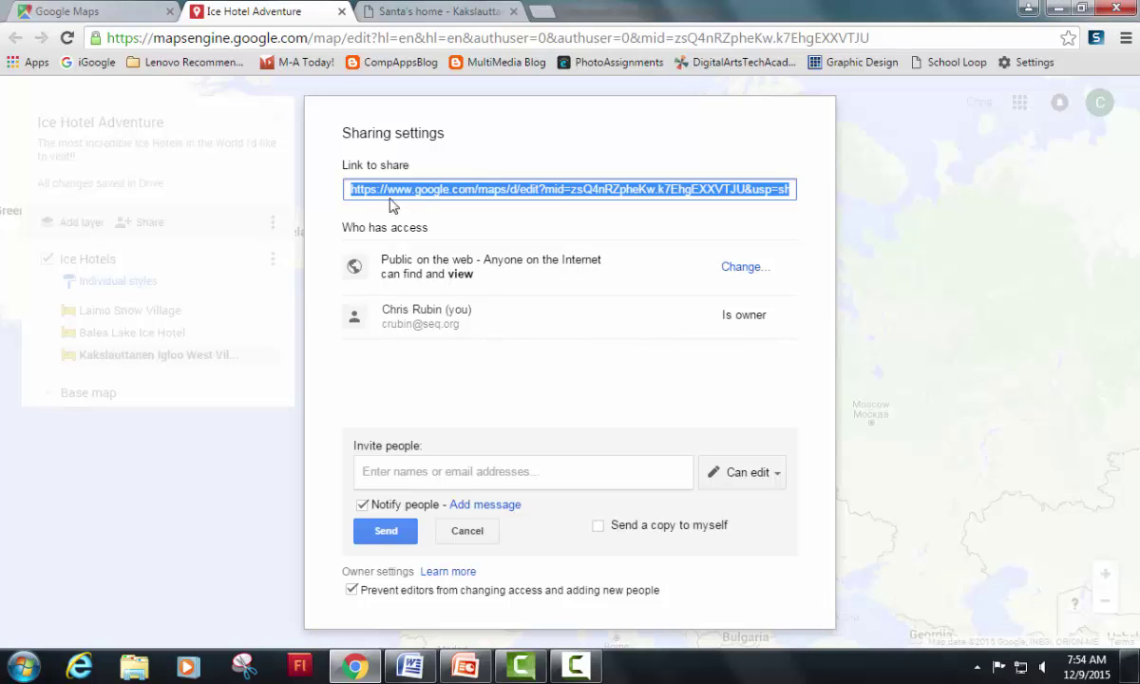
left_click(534, 12)
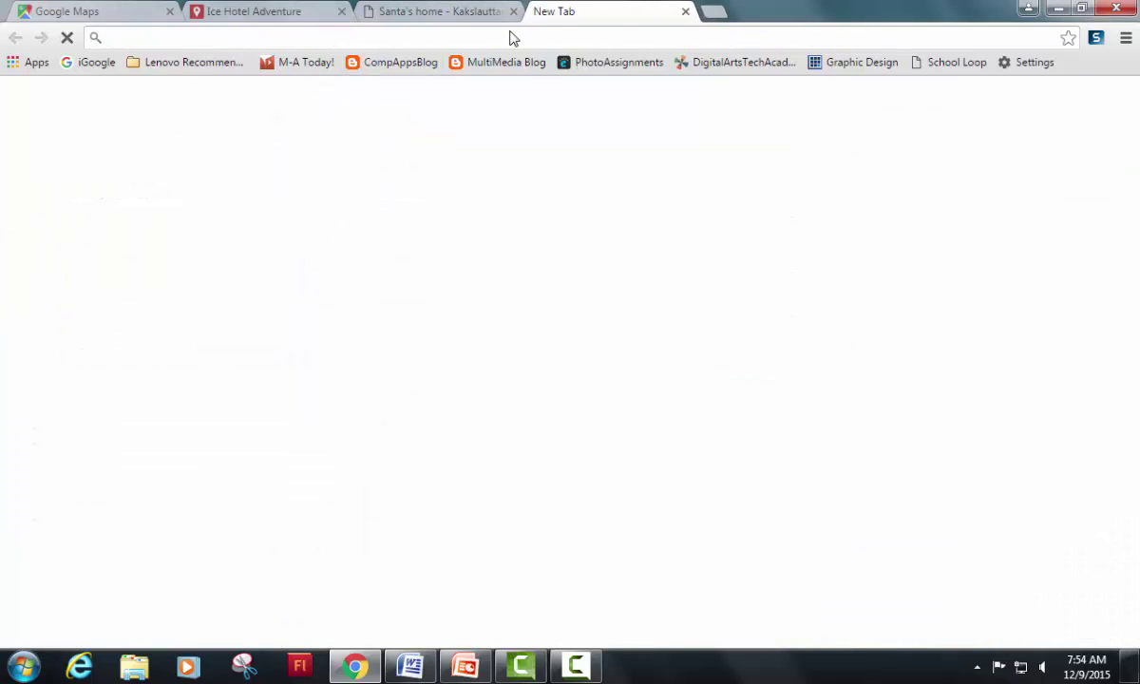
- Open Gmail and start a new message addressed to the suggested recipient
type("m")
key("Return")
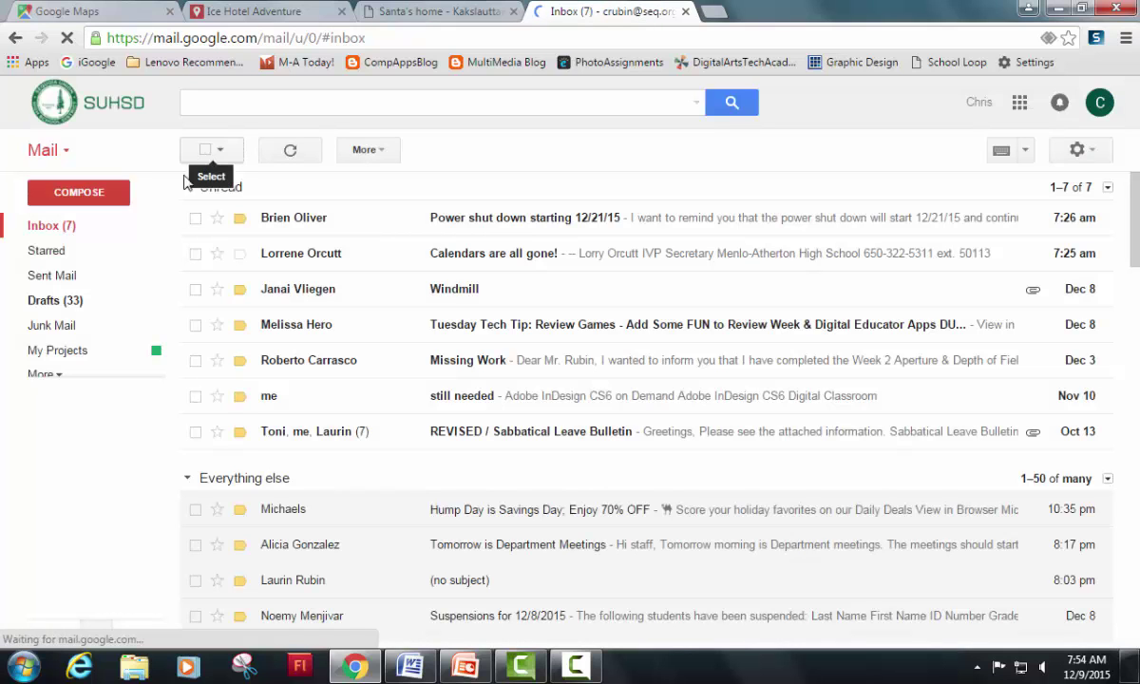
left_click(122, 196)
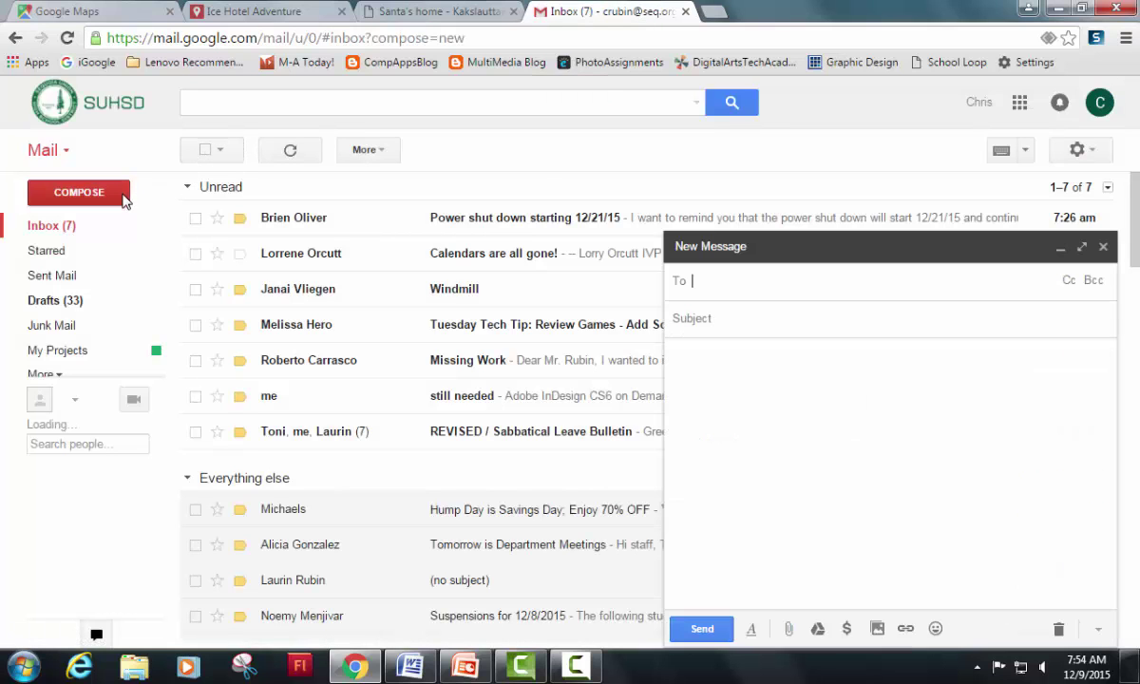
type("cr")
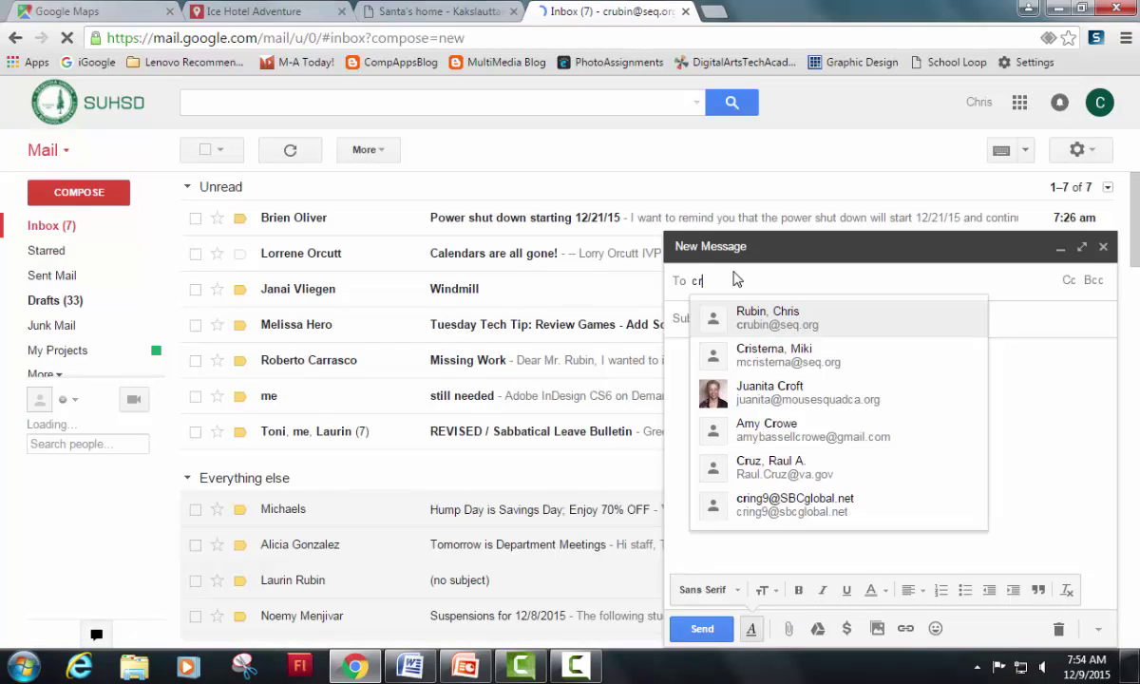
key("Return")
left_click(750, 326)
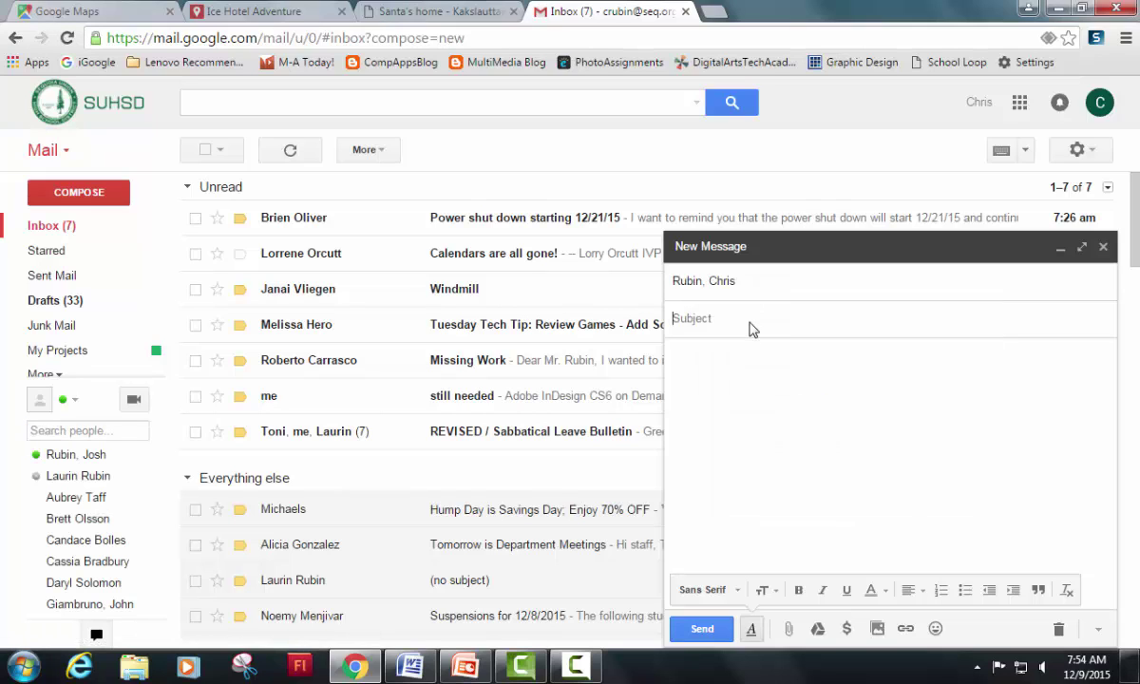
- Title the email '3 Ice Hotels Map', paste the share link as a hyperlink, and send it
type("3 ")
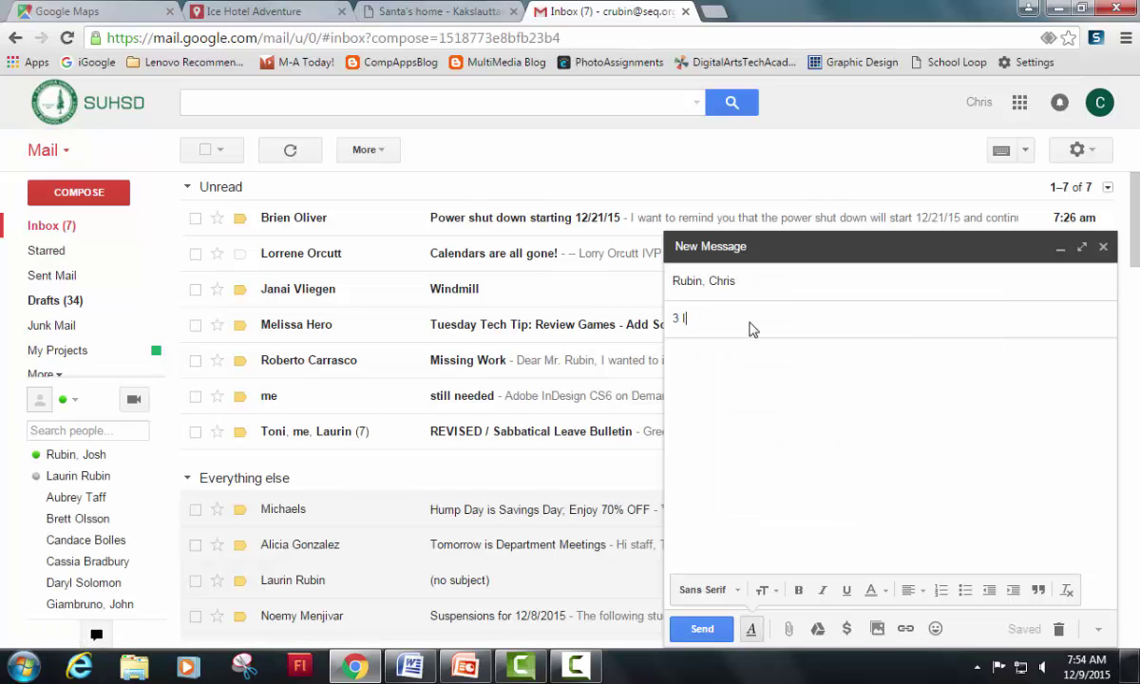
type("Ice Hotels Map")
key("Tab")
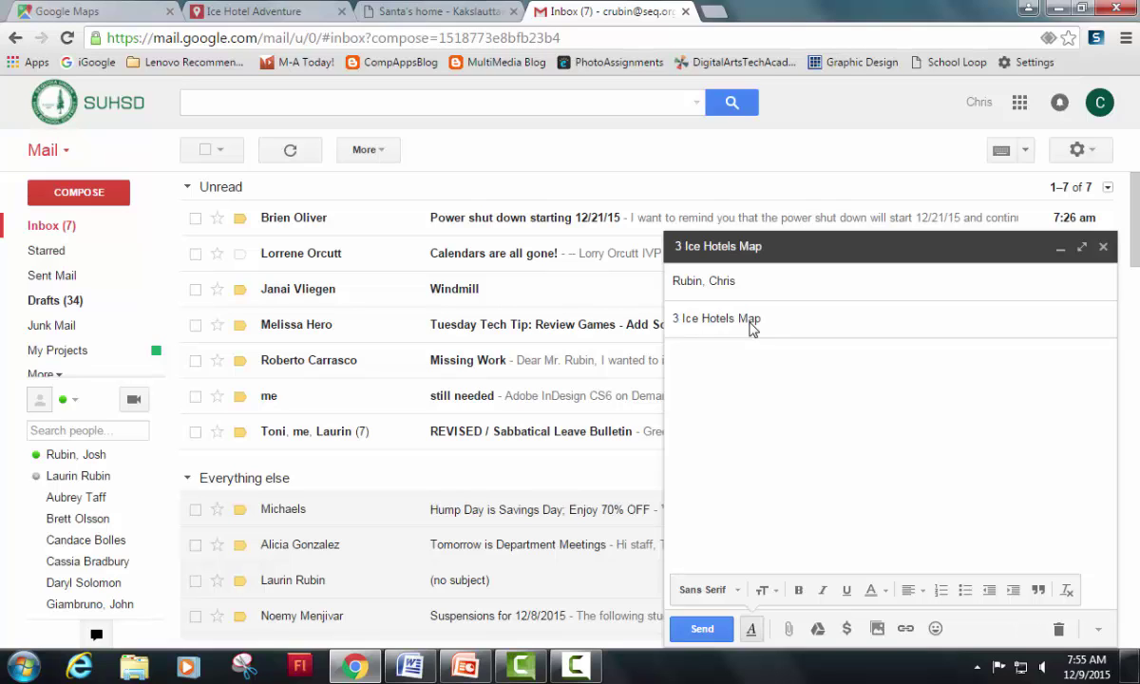
key("ctrl+v")
left_click_drag(943, 369, 636, 331)
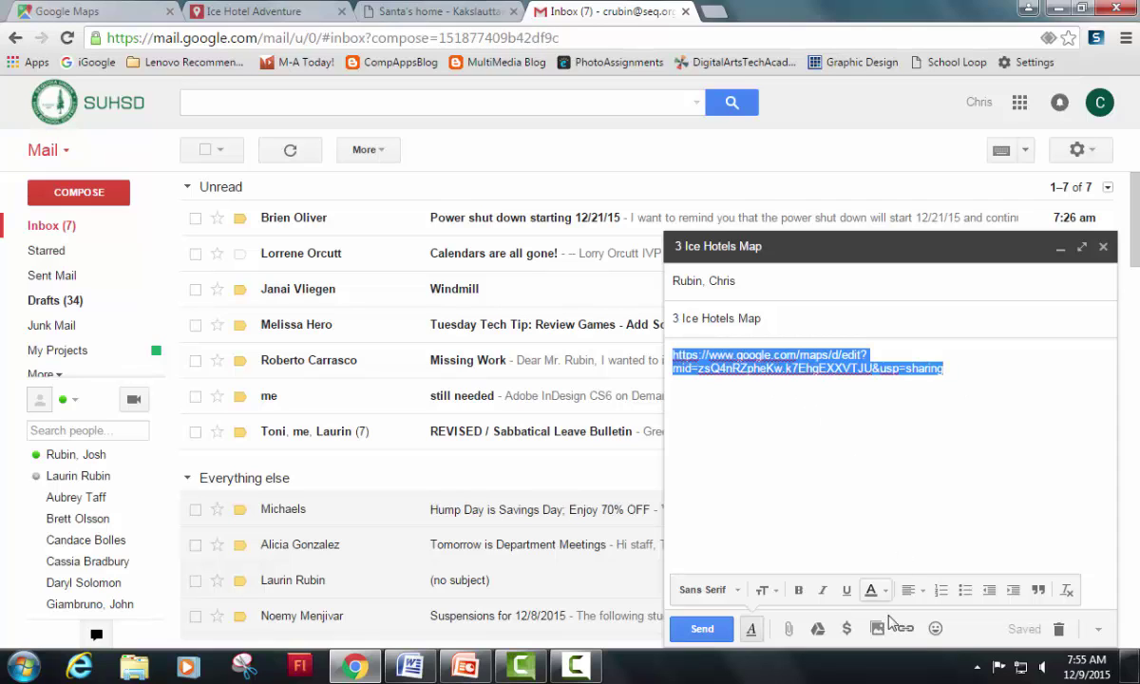
left_click(909, 634)
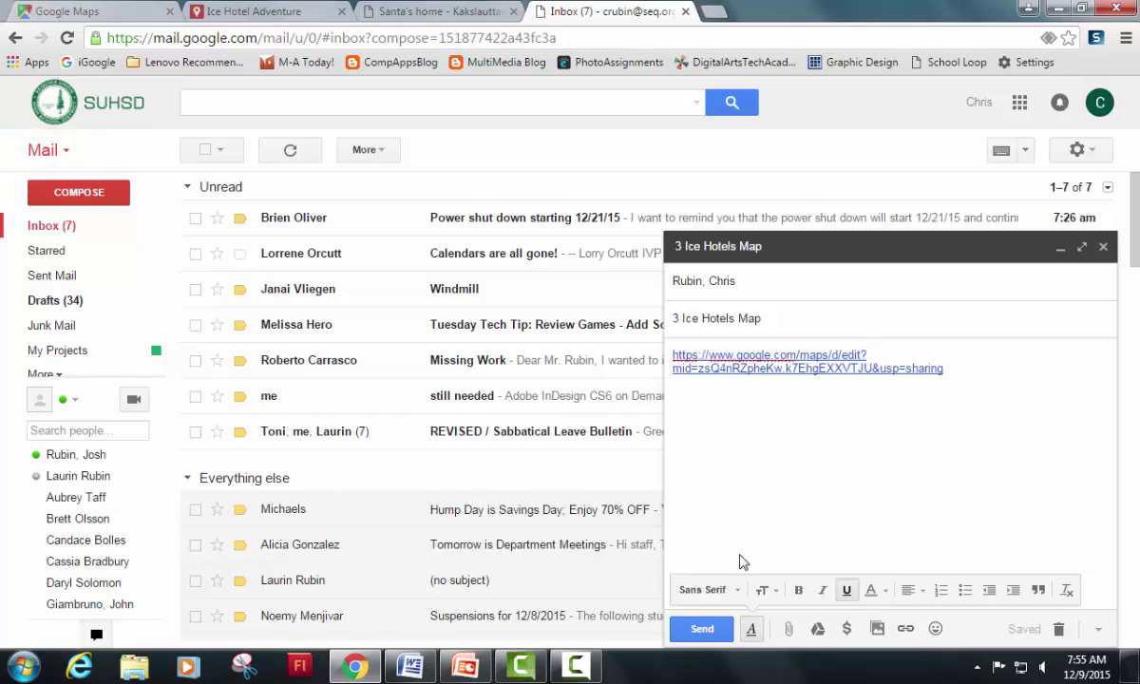
left_click(702, 628)
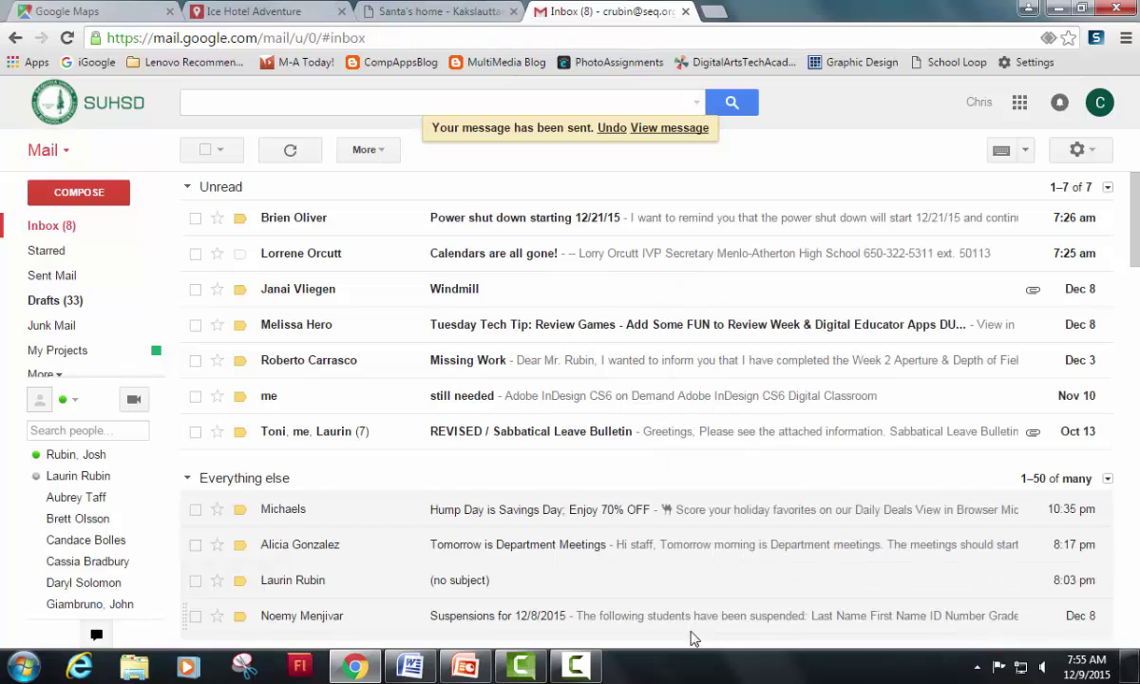
mouse_move(568, 670)
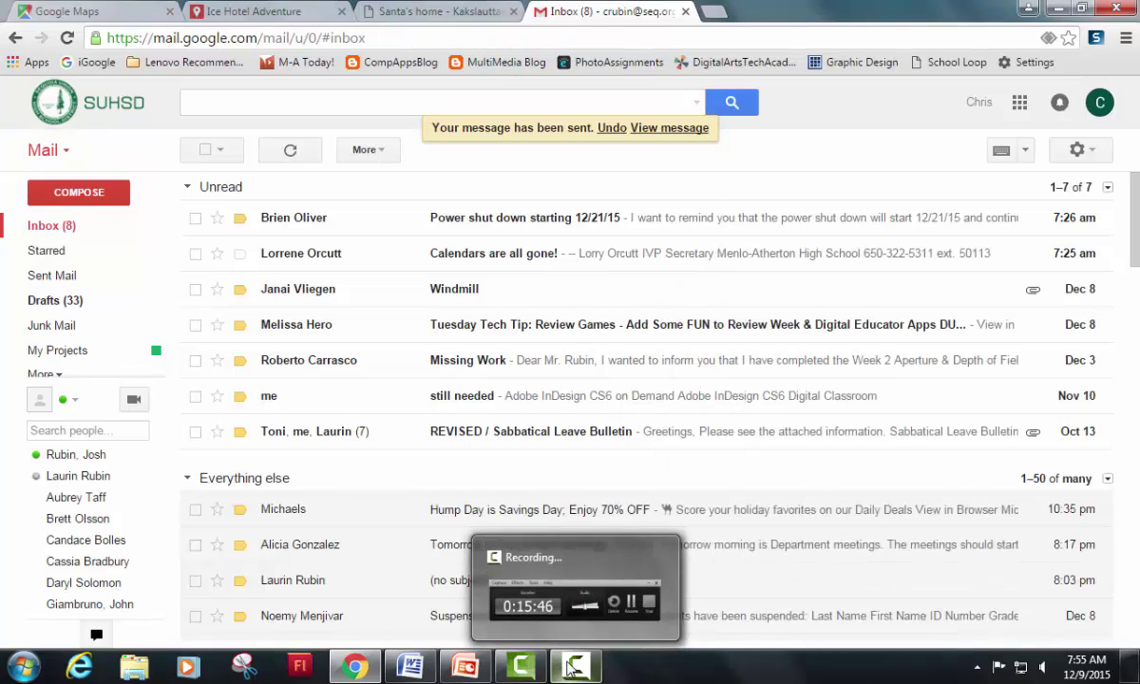
left_click(568, 668)
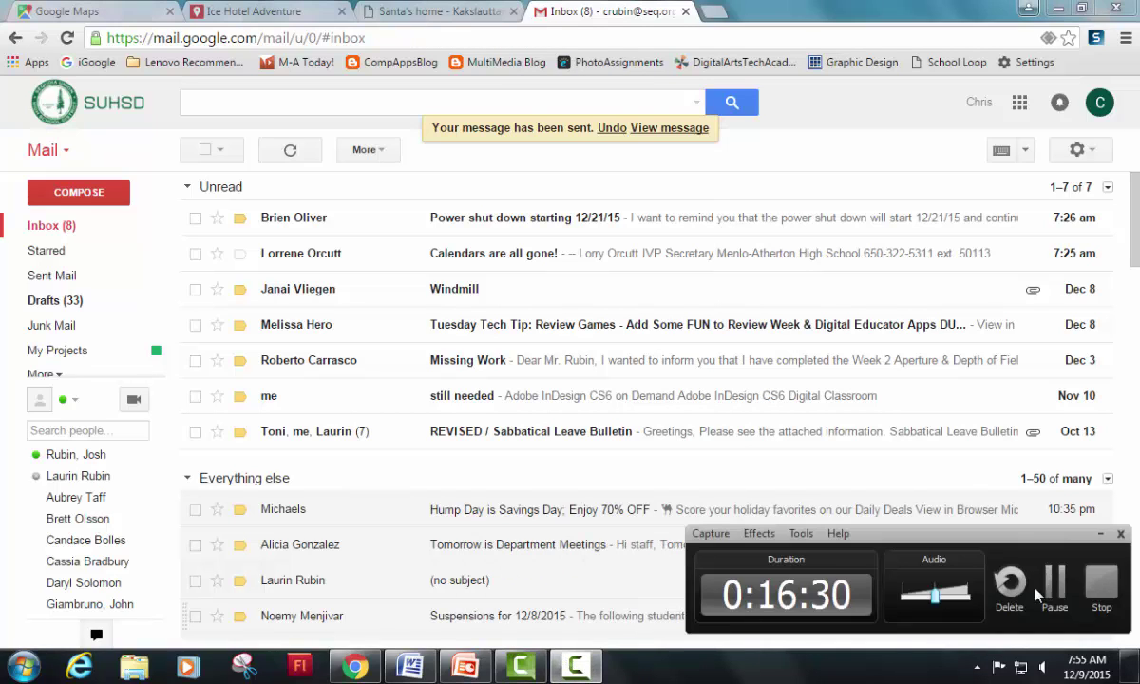